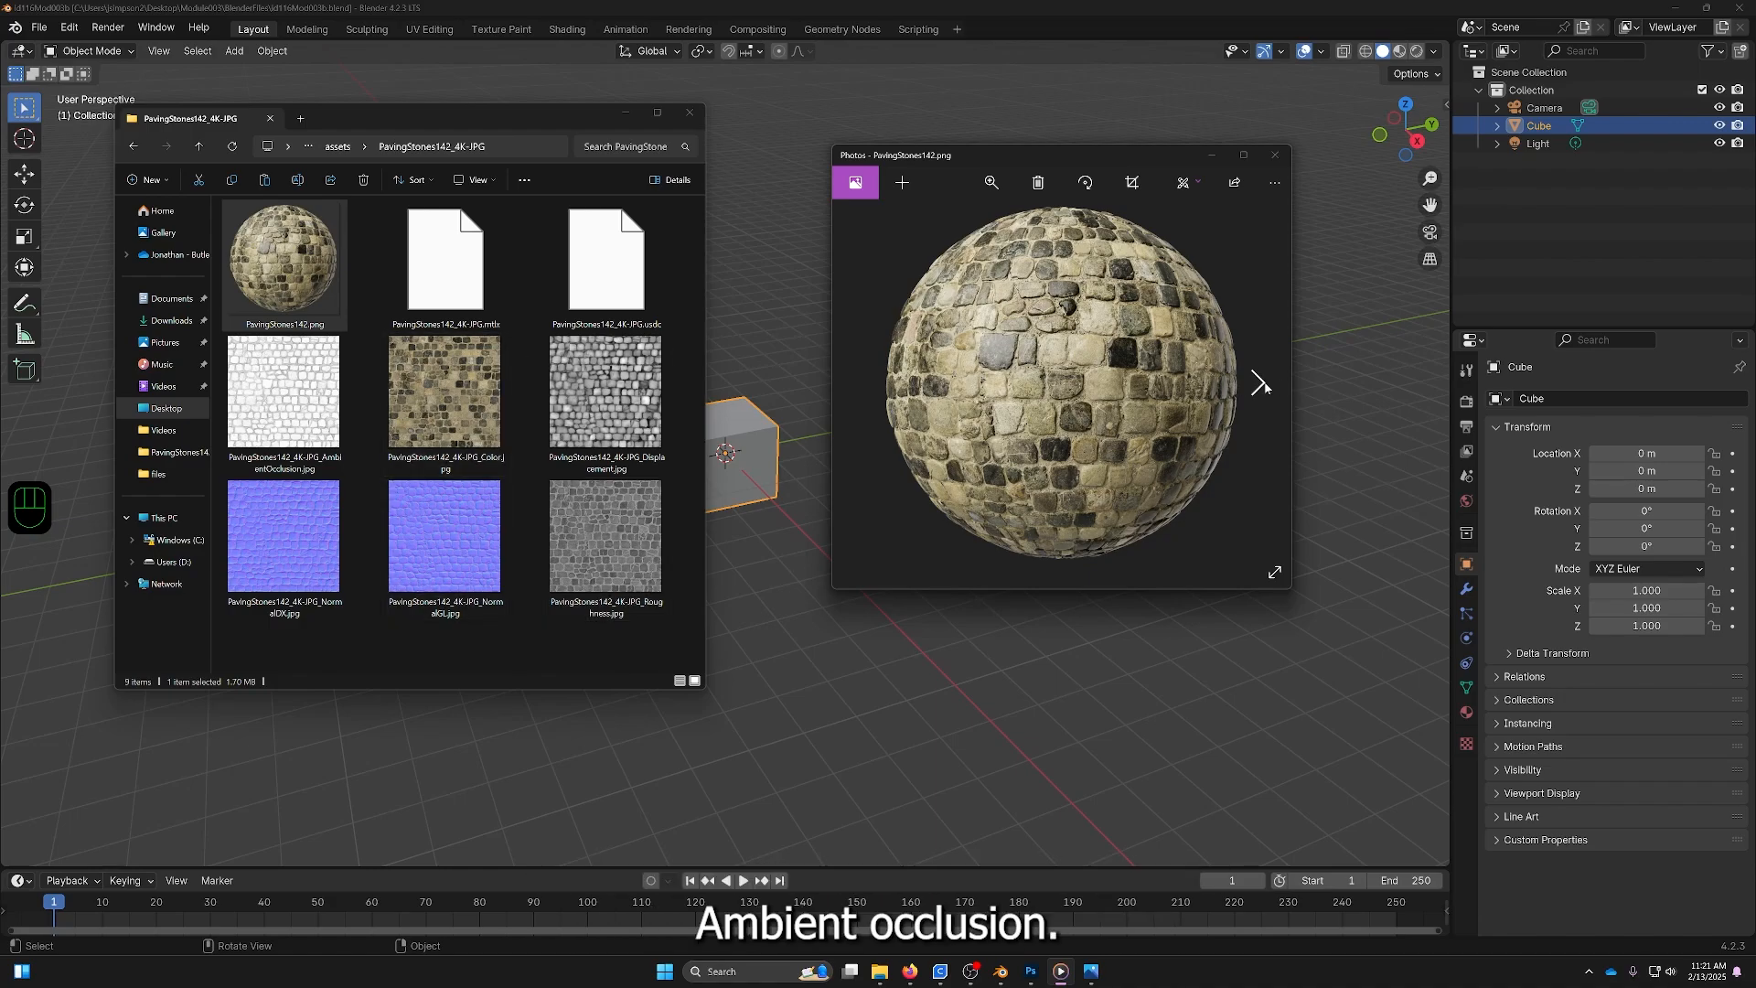
Look through the PavingStones142 texture maps in Photos, from ambient occlusion and color through displacement and normals to roughness.
{"action": "left_click", "coordinate": [1261, 384]}
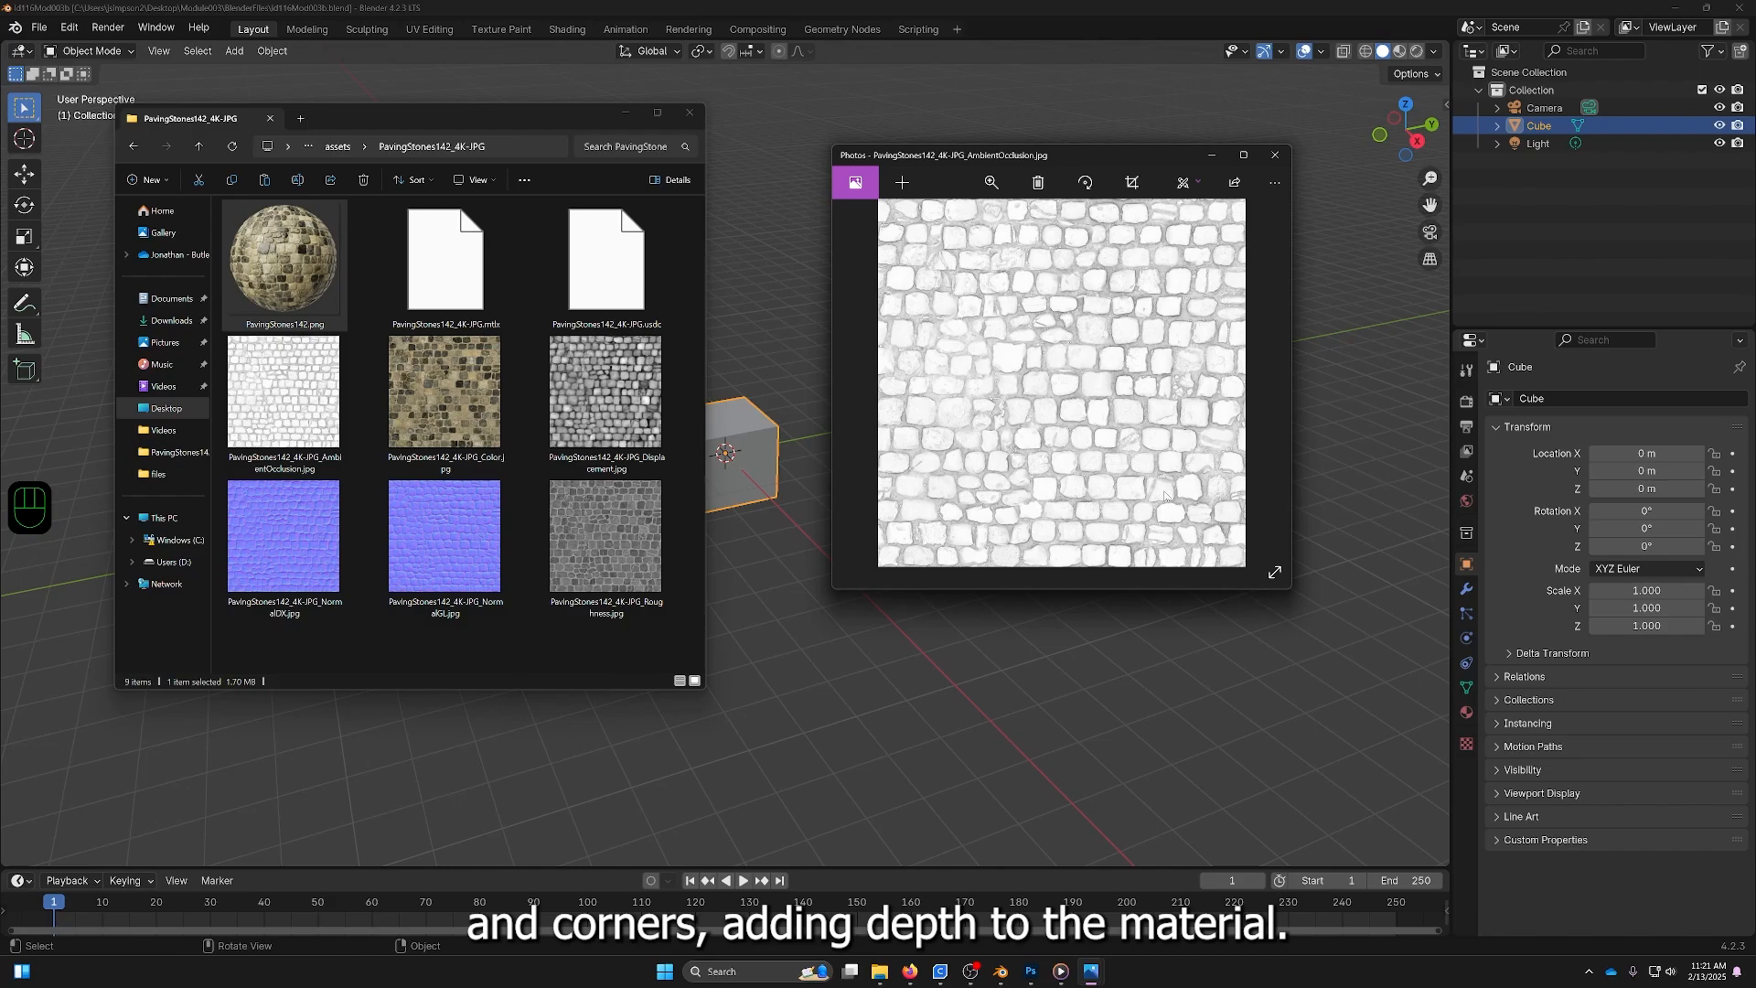
{"action": "left_click", "coordinate": [1259, 383]}
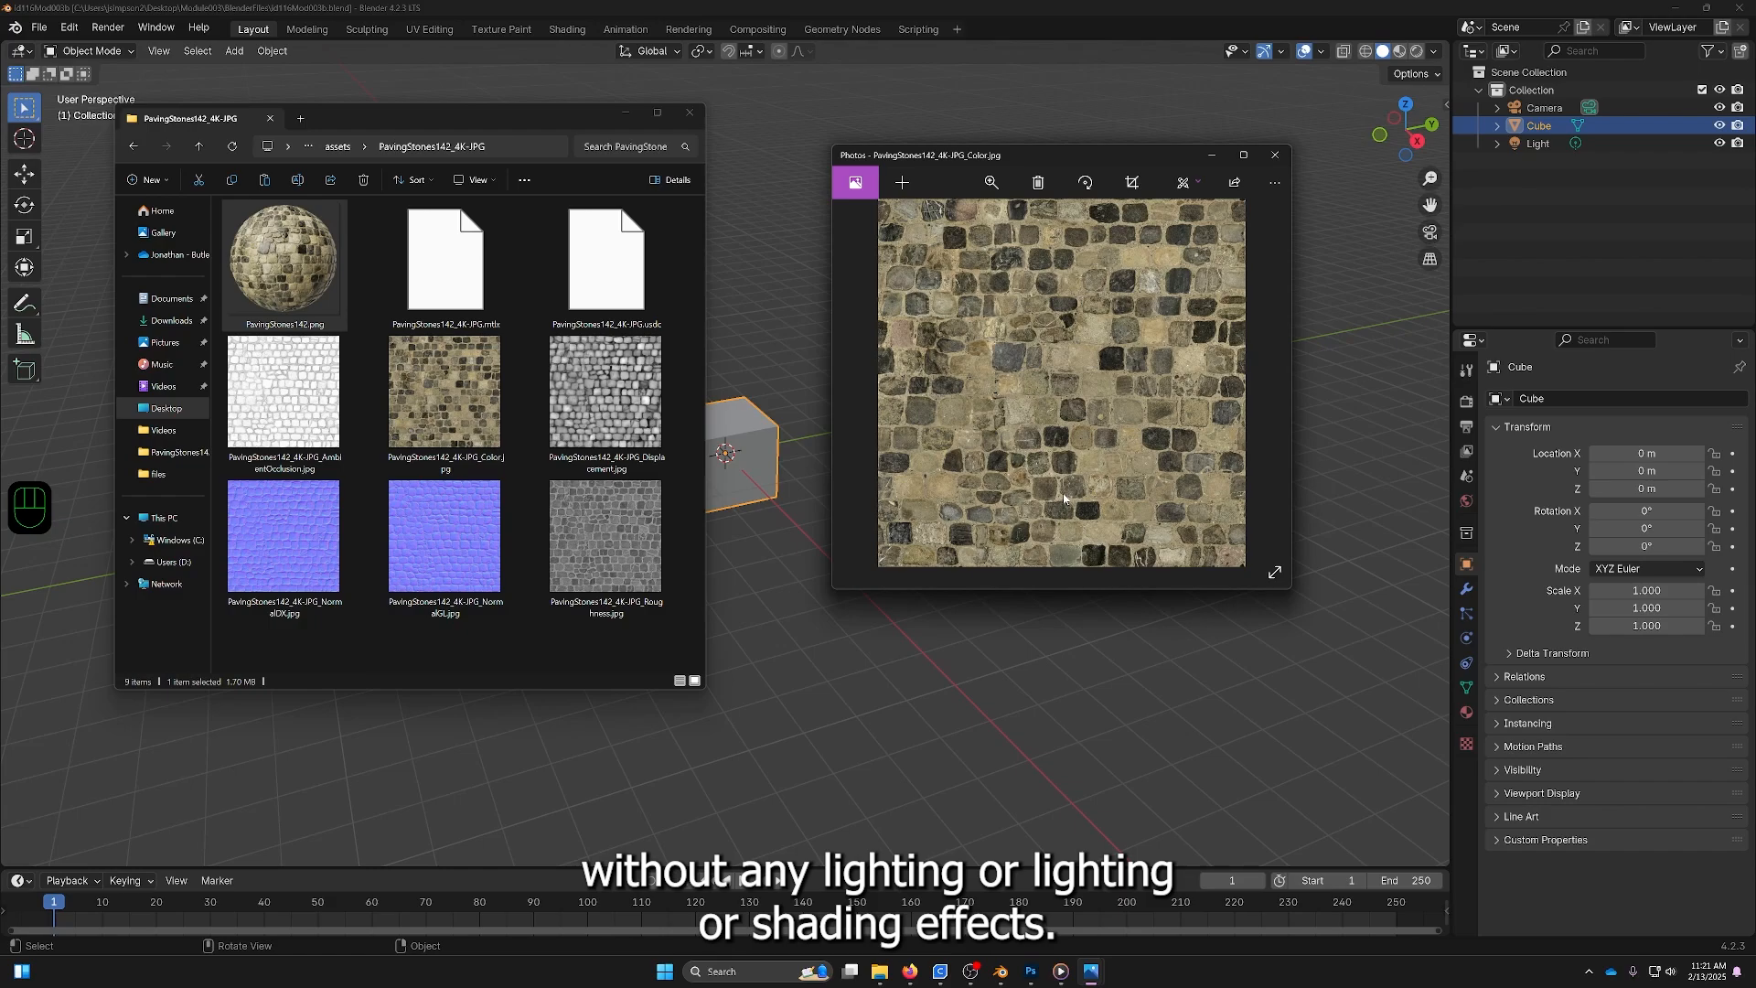
{"action": "left_click", "coordinate": [1258, 383]}
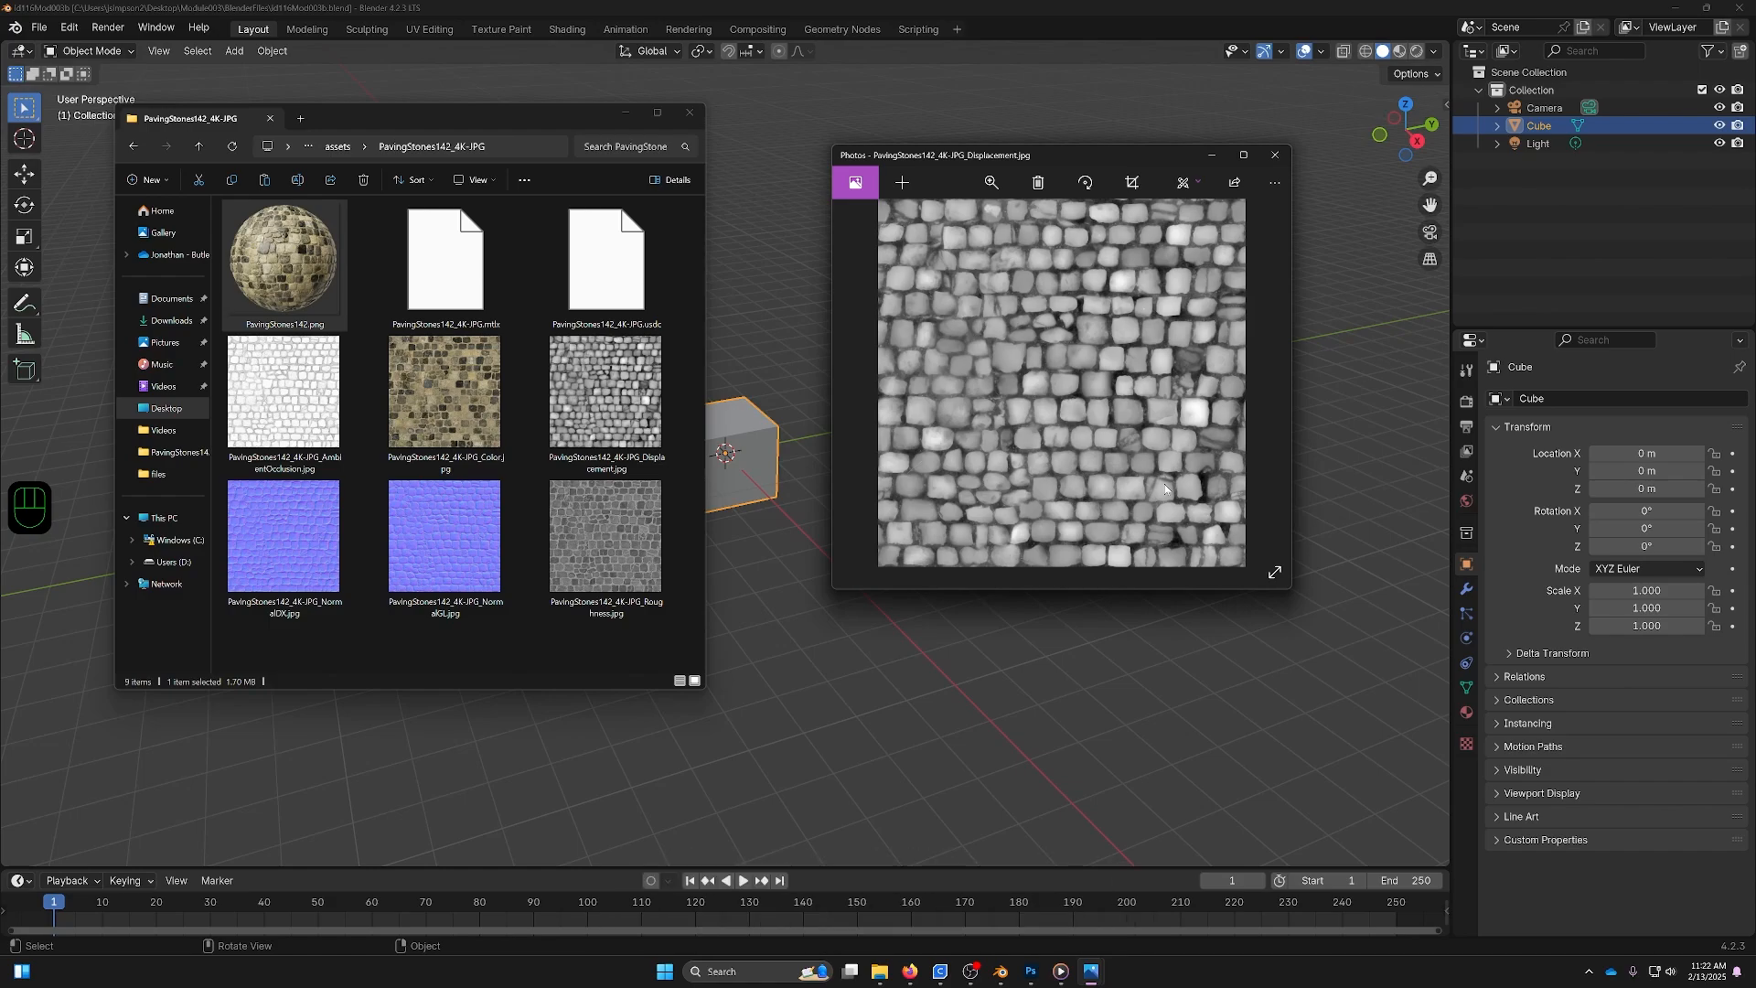
{"action": "left_click", "coordinate": [1258, 384]}
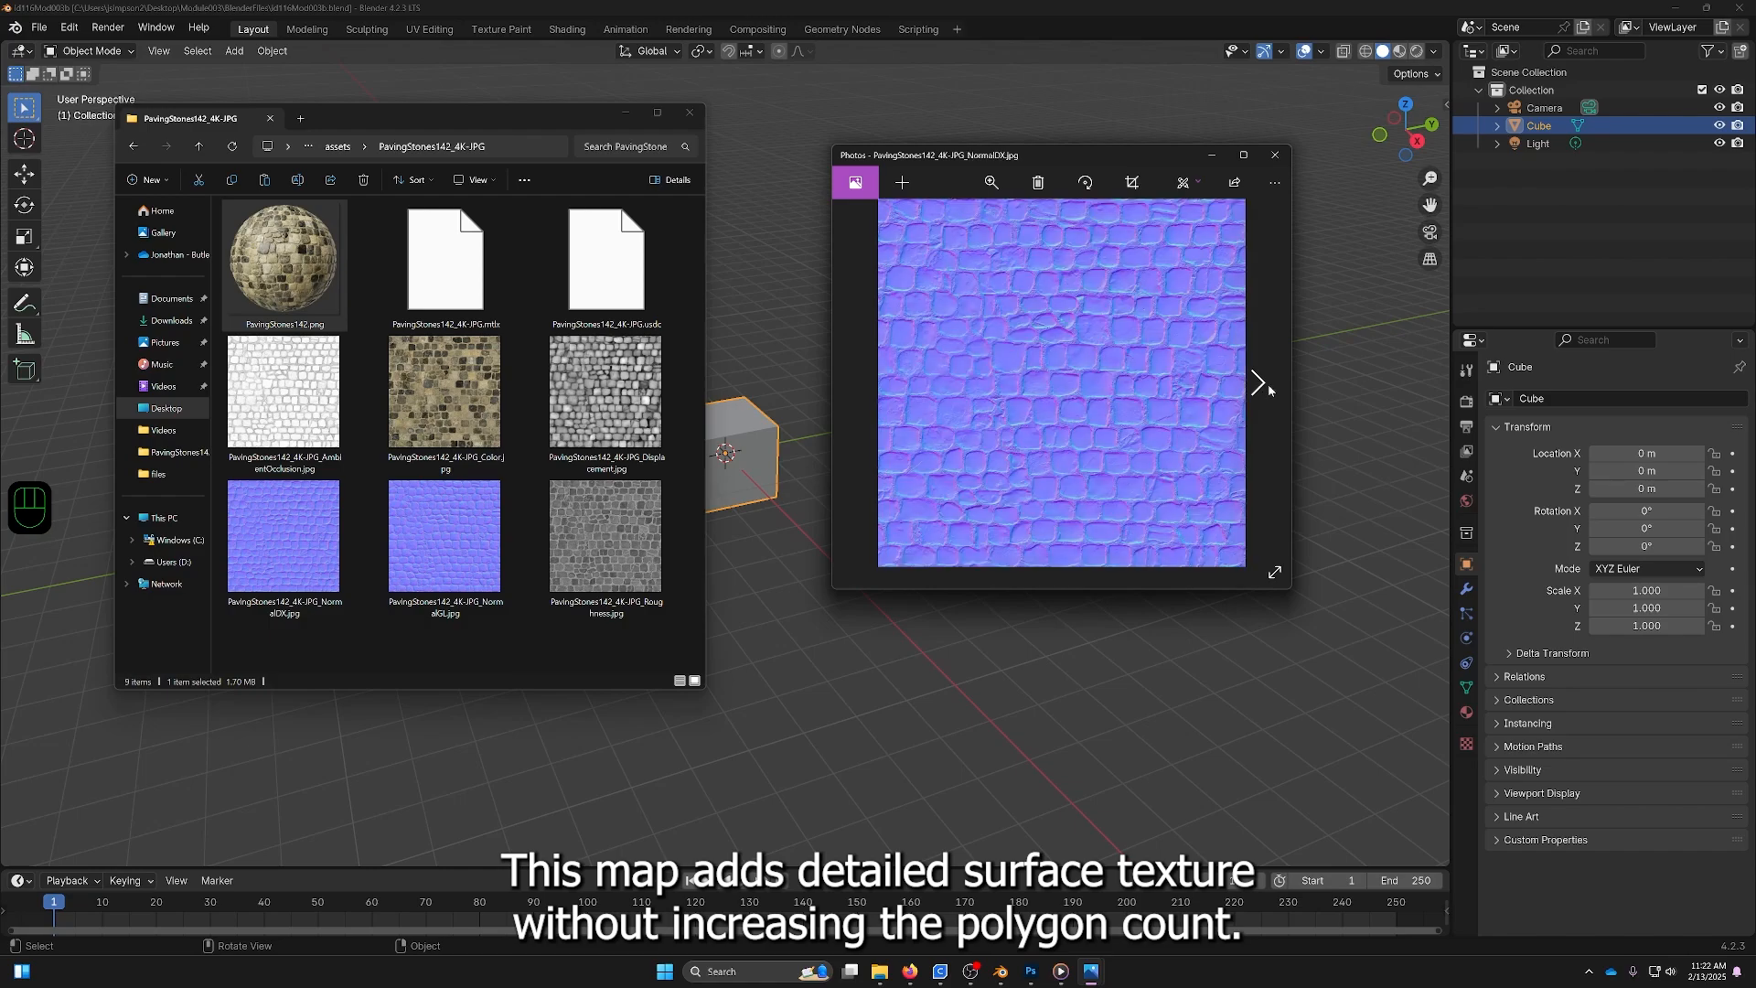
{"action": "left_click", "coordinate": [1257, 385]}
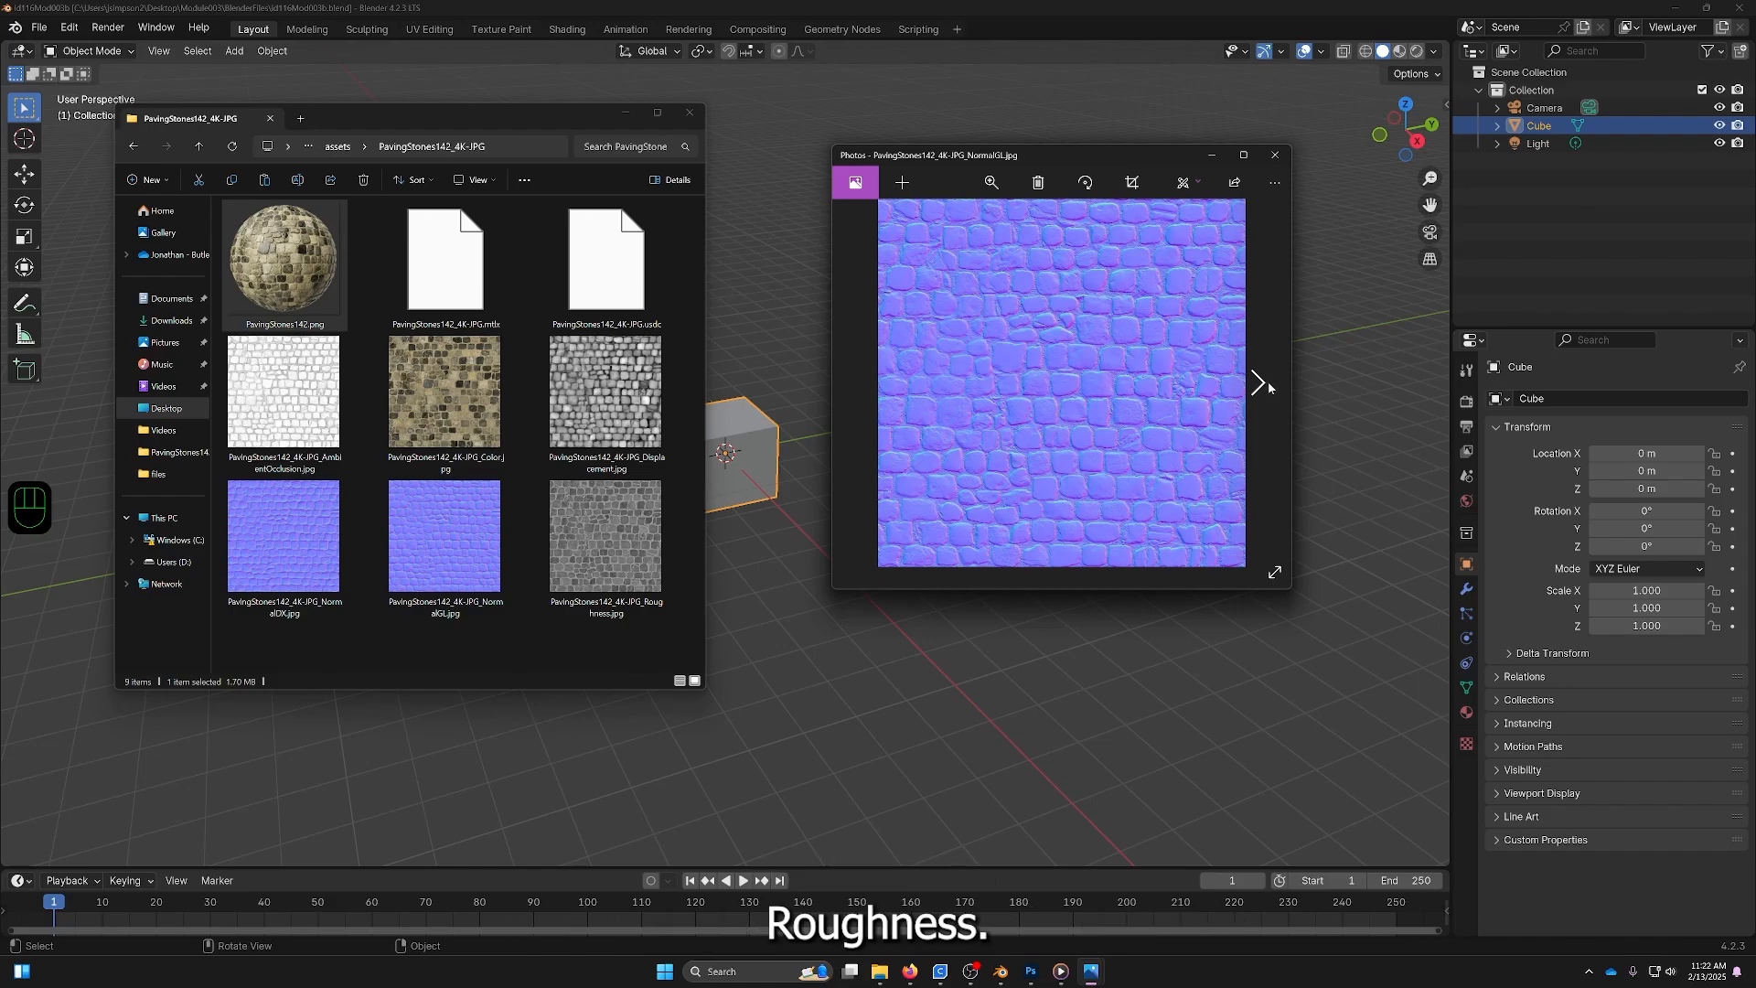
{"action": "left_click", "coordinate": [1266, 386]}
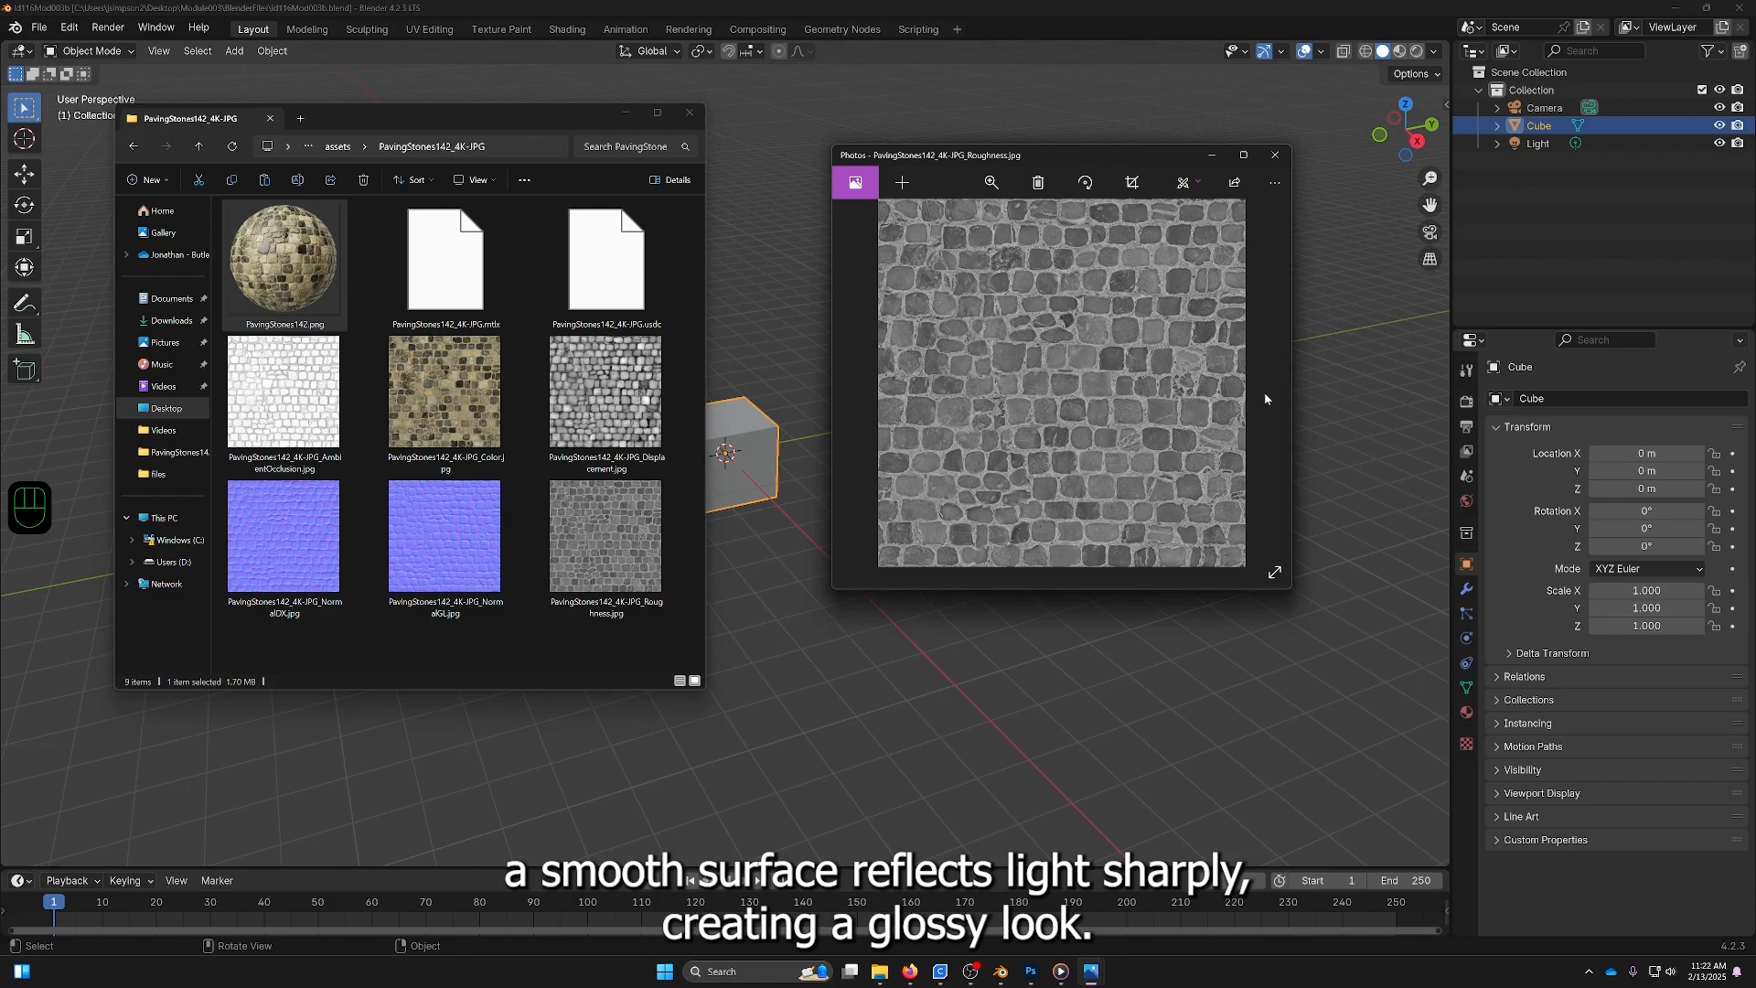
Switch back to Blender, select the cube, and show its material nodes in the Shading workspace with an enlarged shader editor.
{"action": "left_click", "coordinate": [1369, 357]}
{"action": "left_click", "coordinate": [1181, 470]}
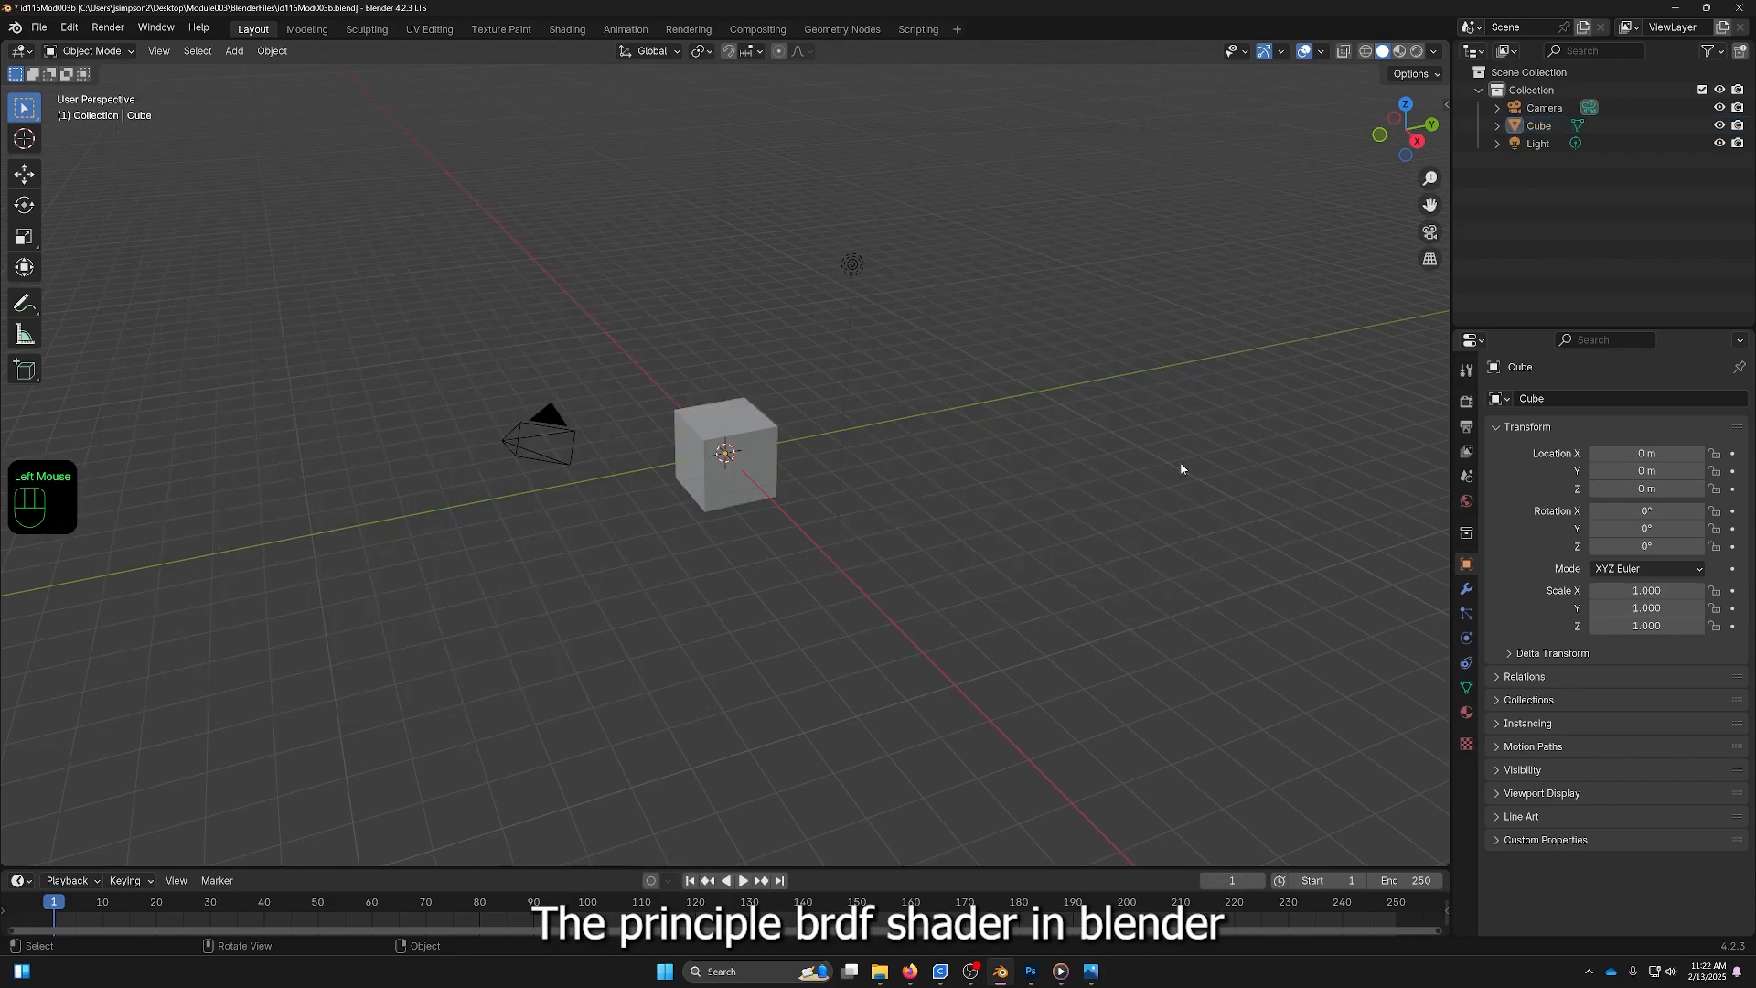
{"action": "left_click", "coordinate": [725, 457]}
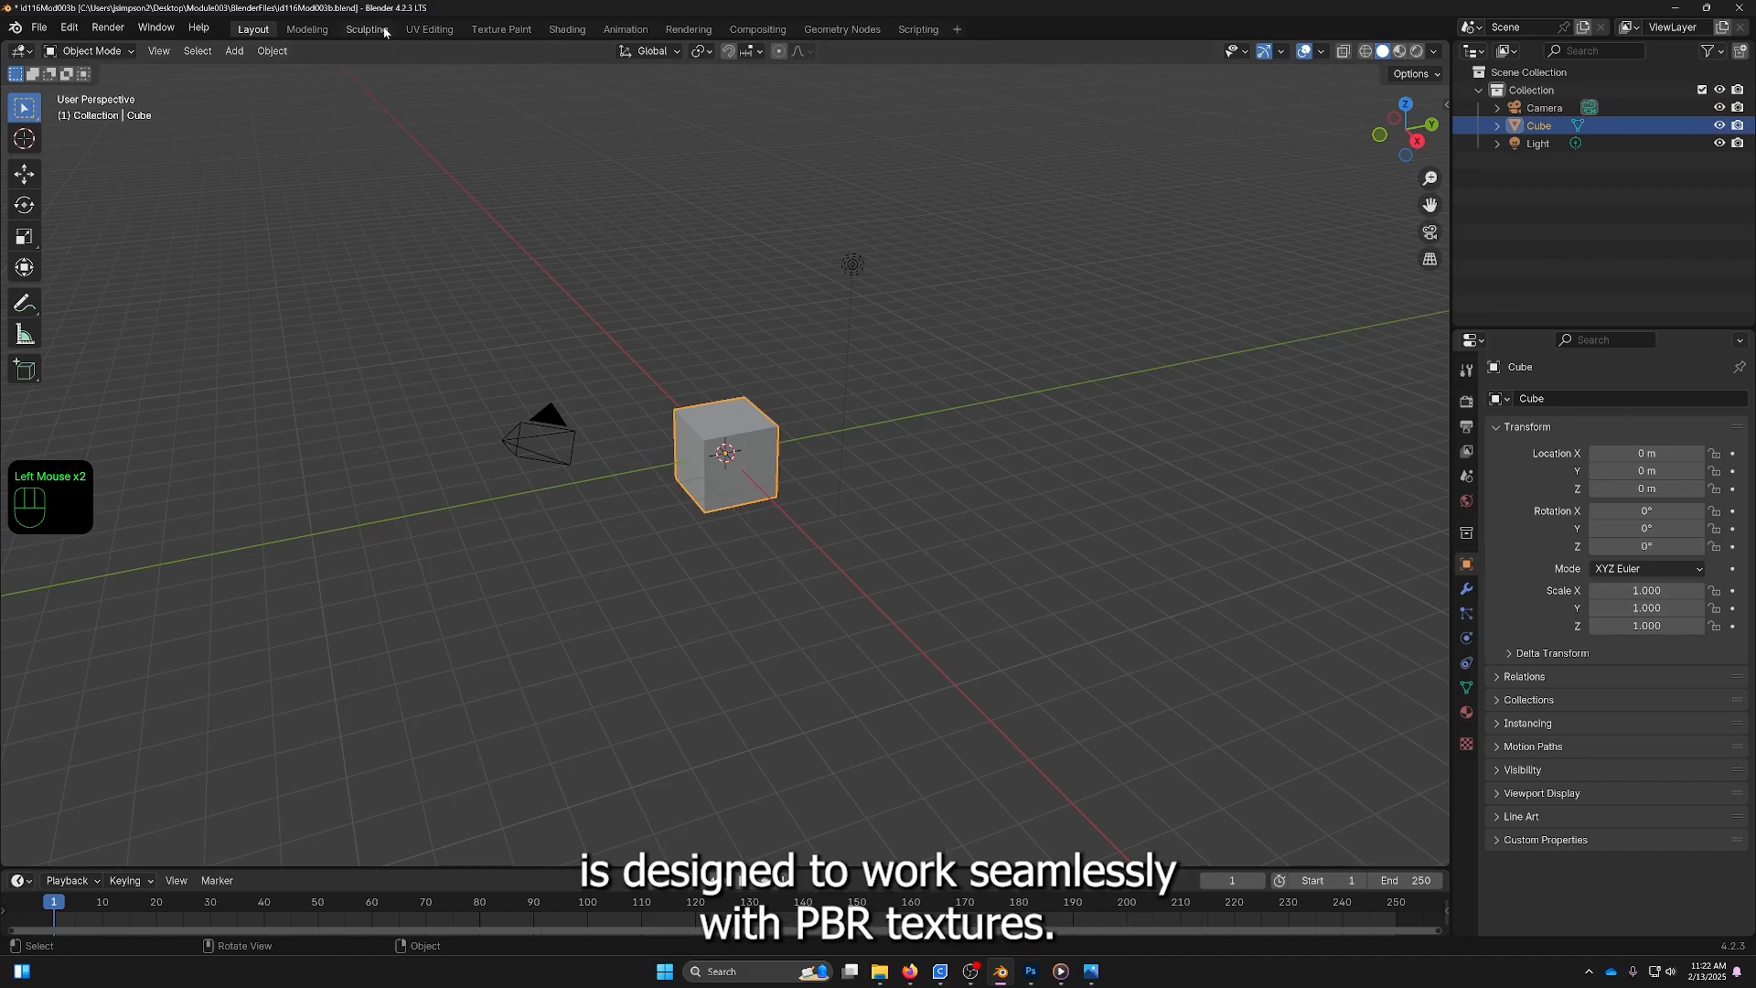
{"action": "left_click", "coordinate": [565, 33]}
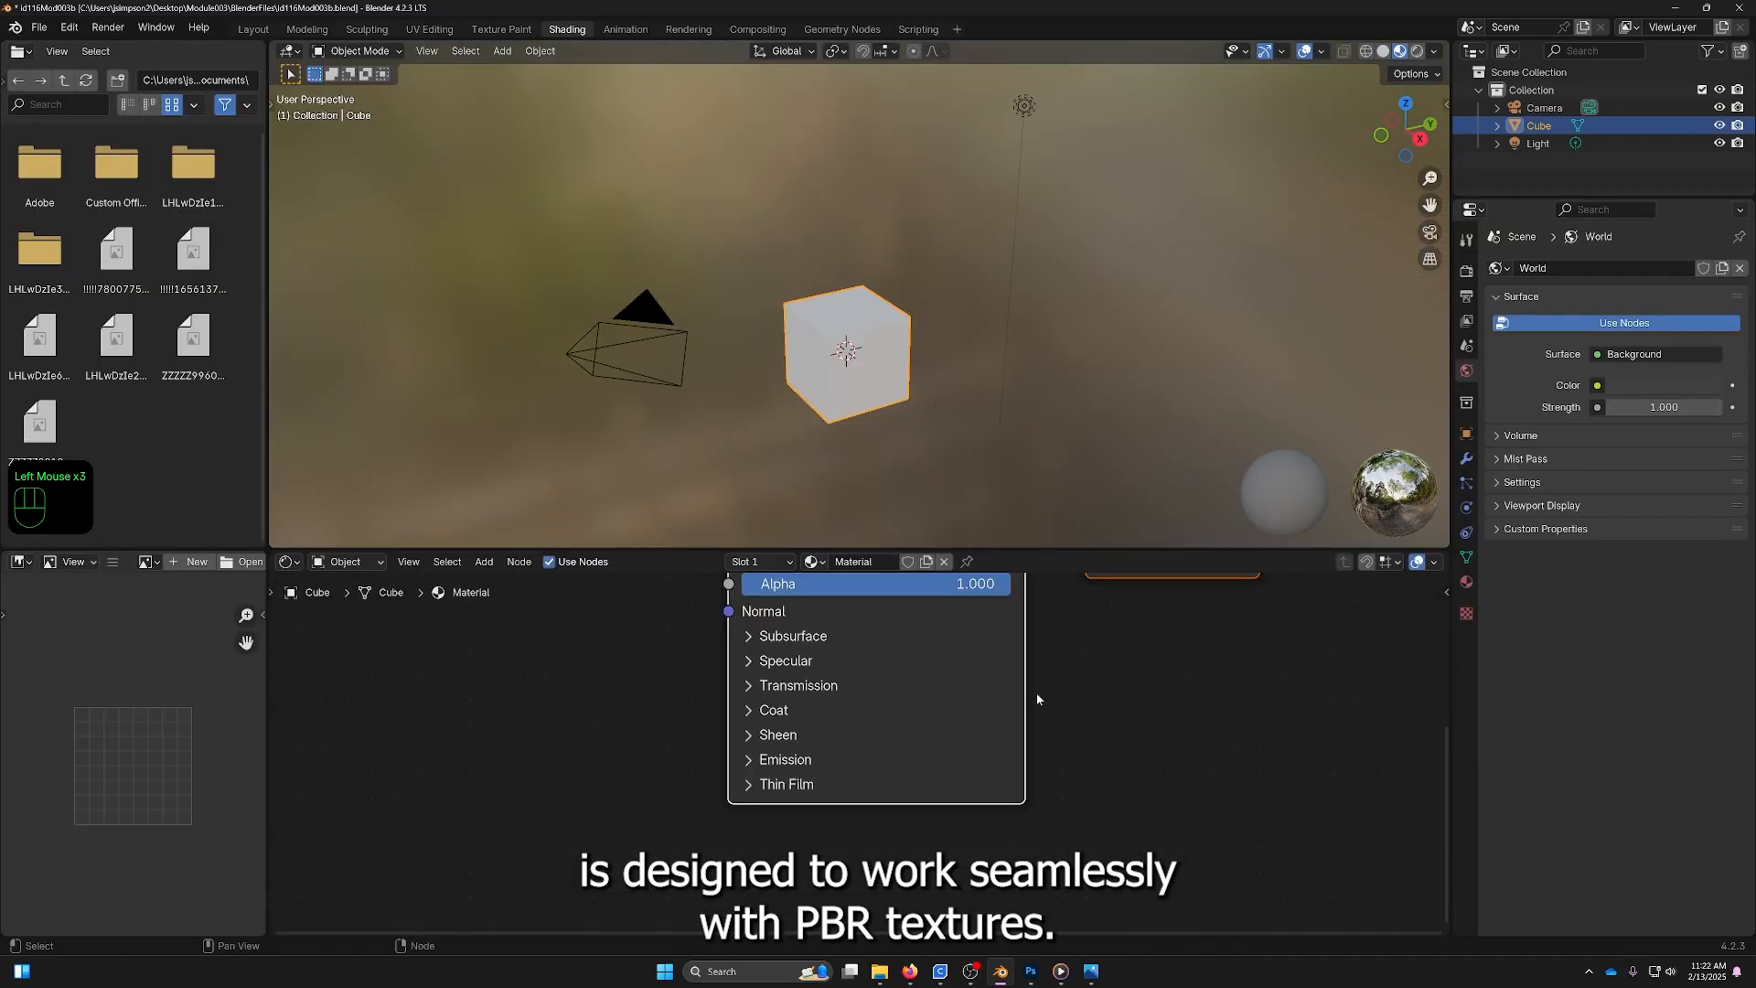
{"action": "left_click_drag", "start_coordinate": [1080, 546], "coordinate": [1080, 305]}
{"action": "middle_click_drag", "start_coordinate": [928, 405], "coordinate": [989, 521]}
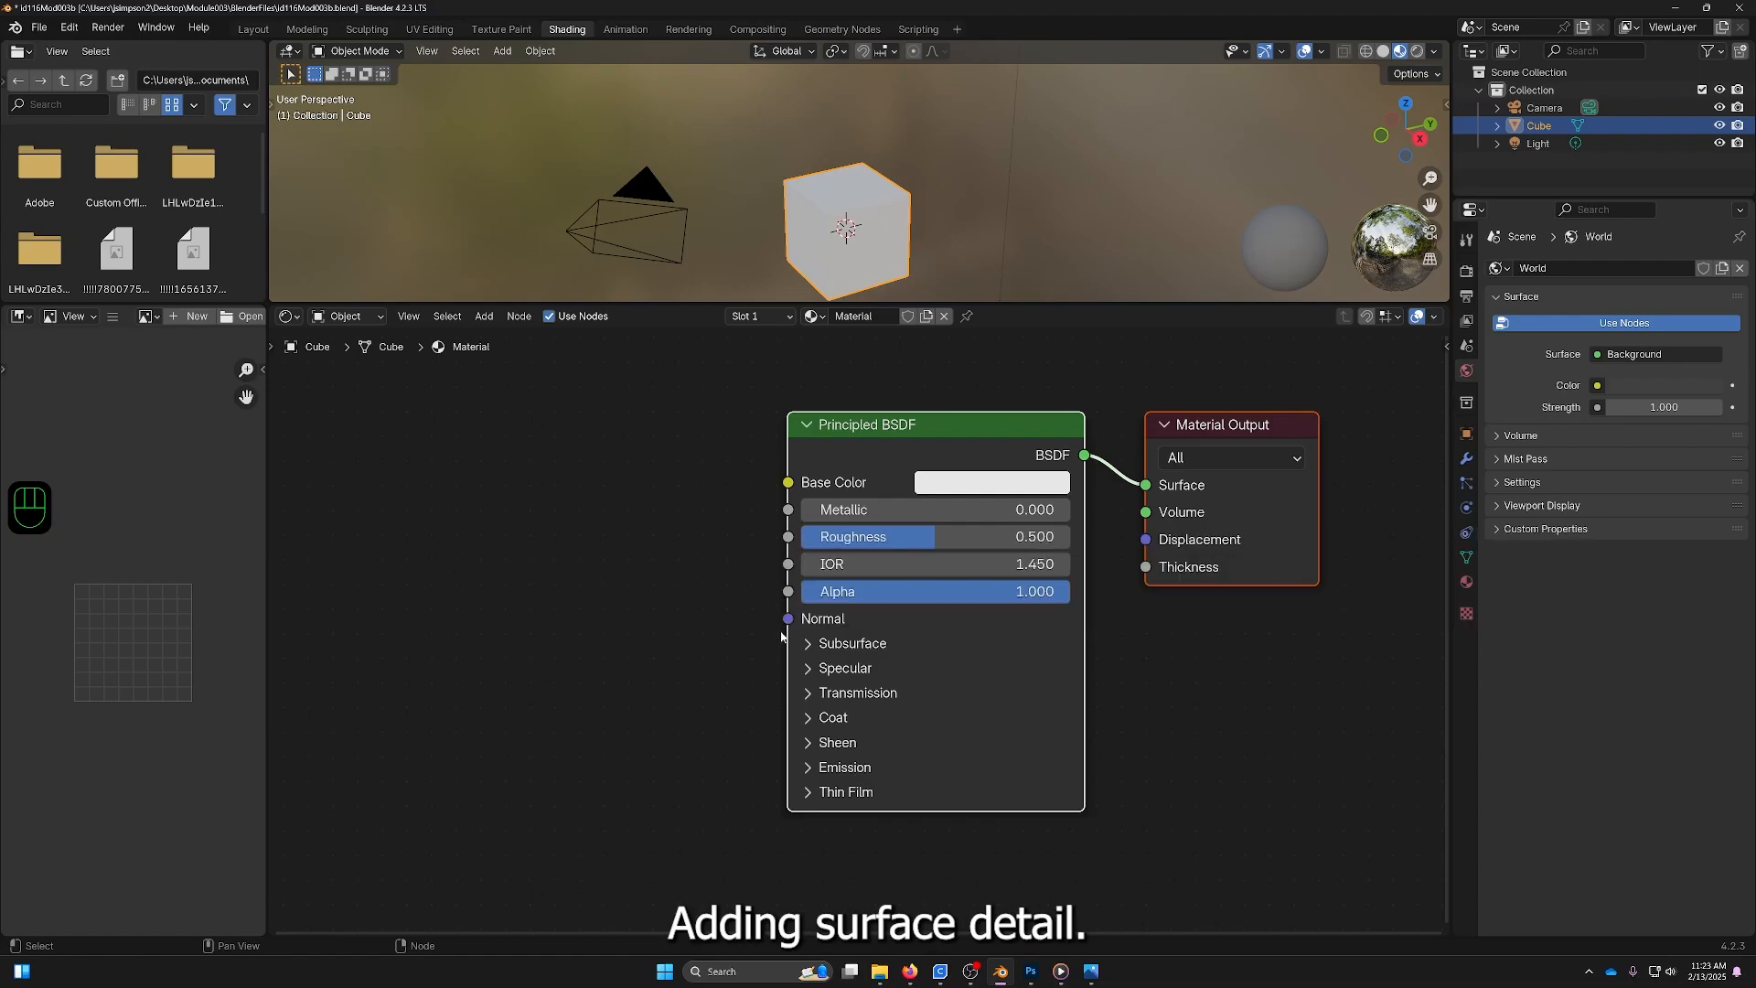
{"action": "mouse_move", "coordinate": [792, 622]}
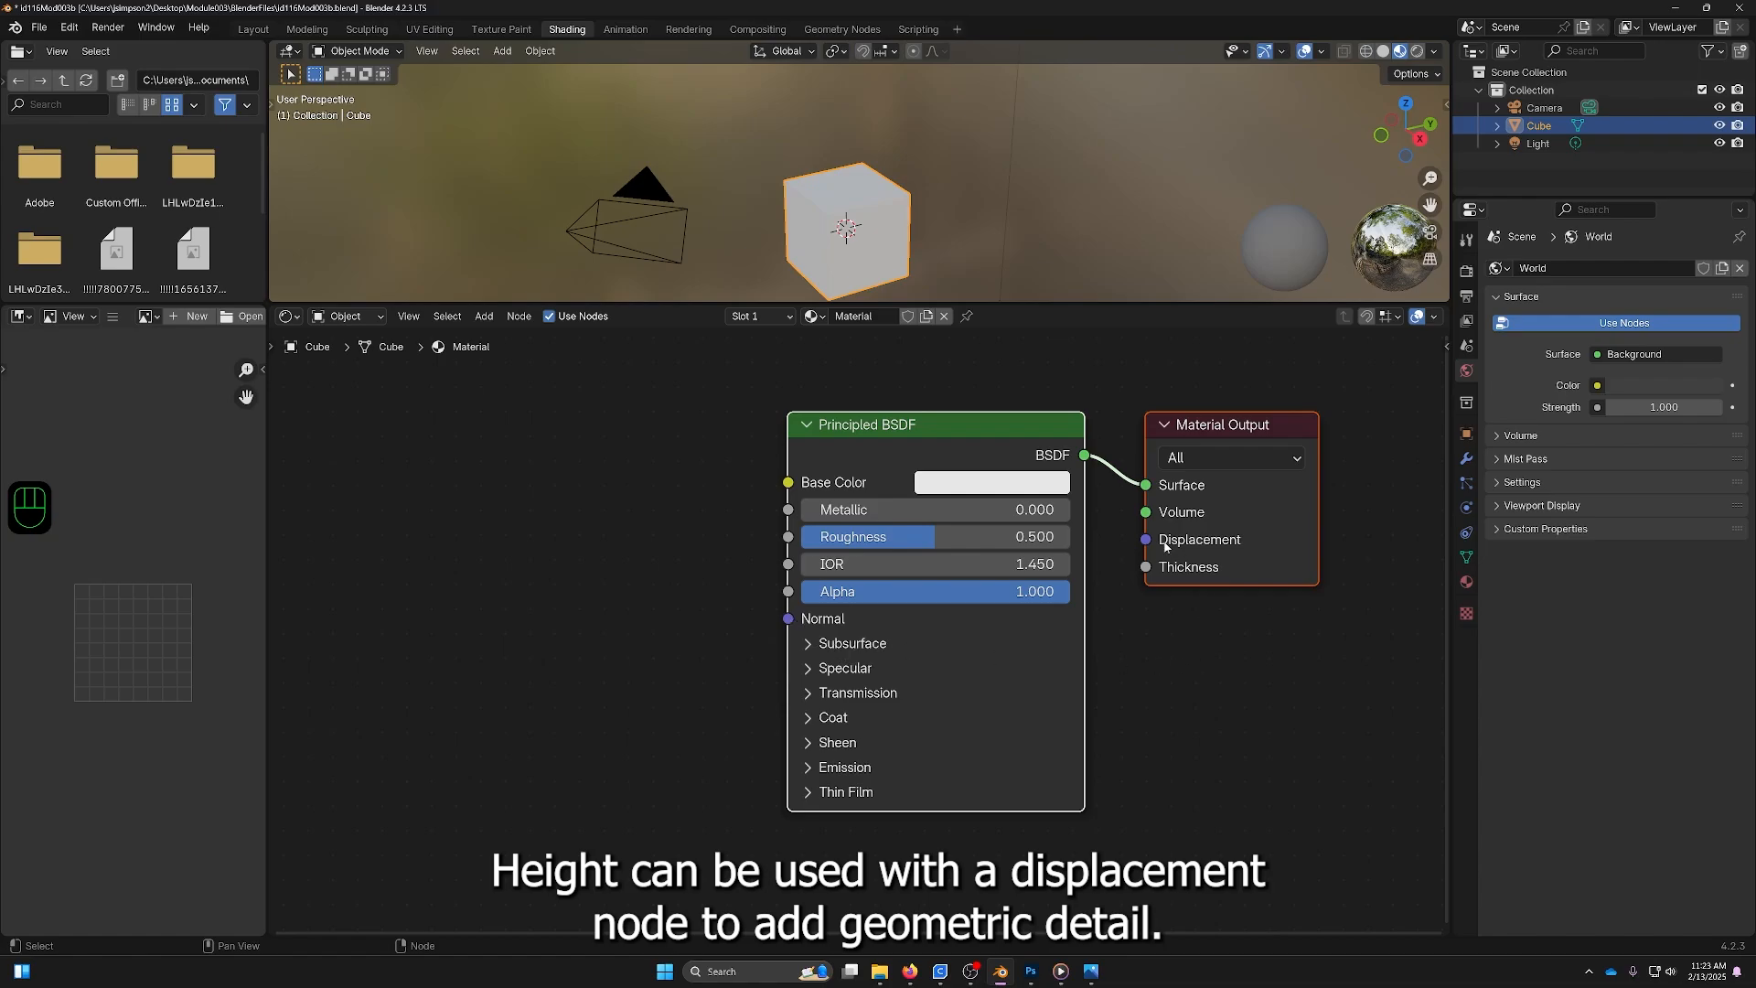
{"action": "mouse_move", "coordinate": [1164, 546]}
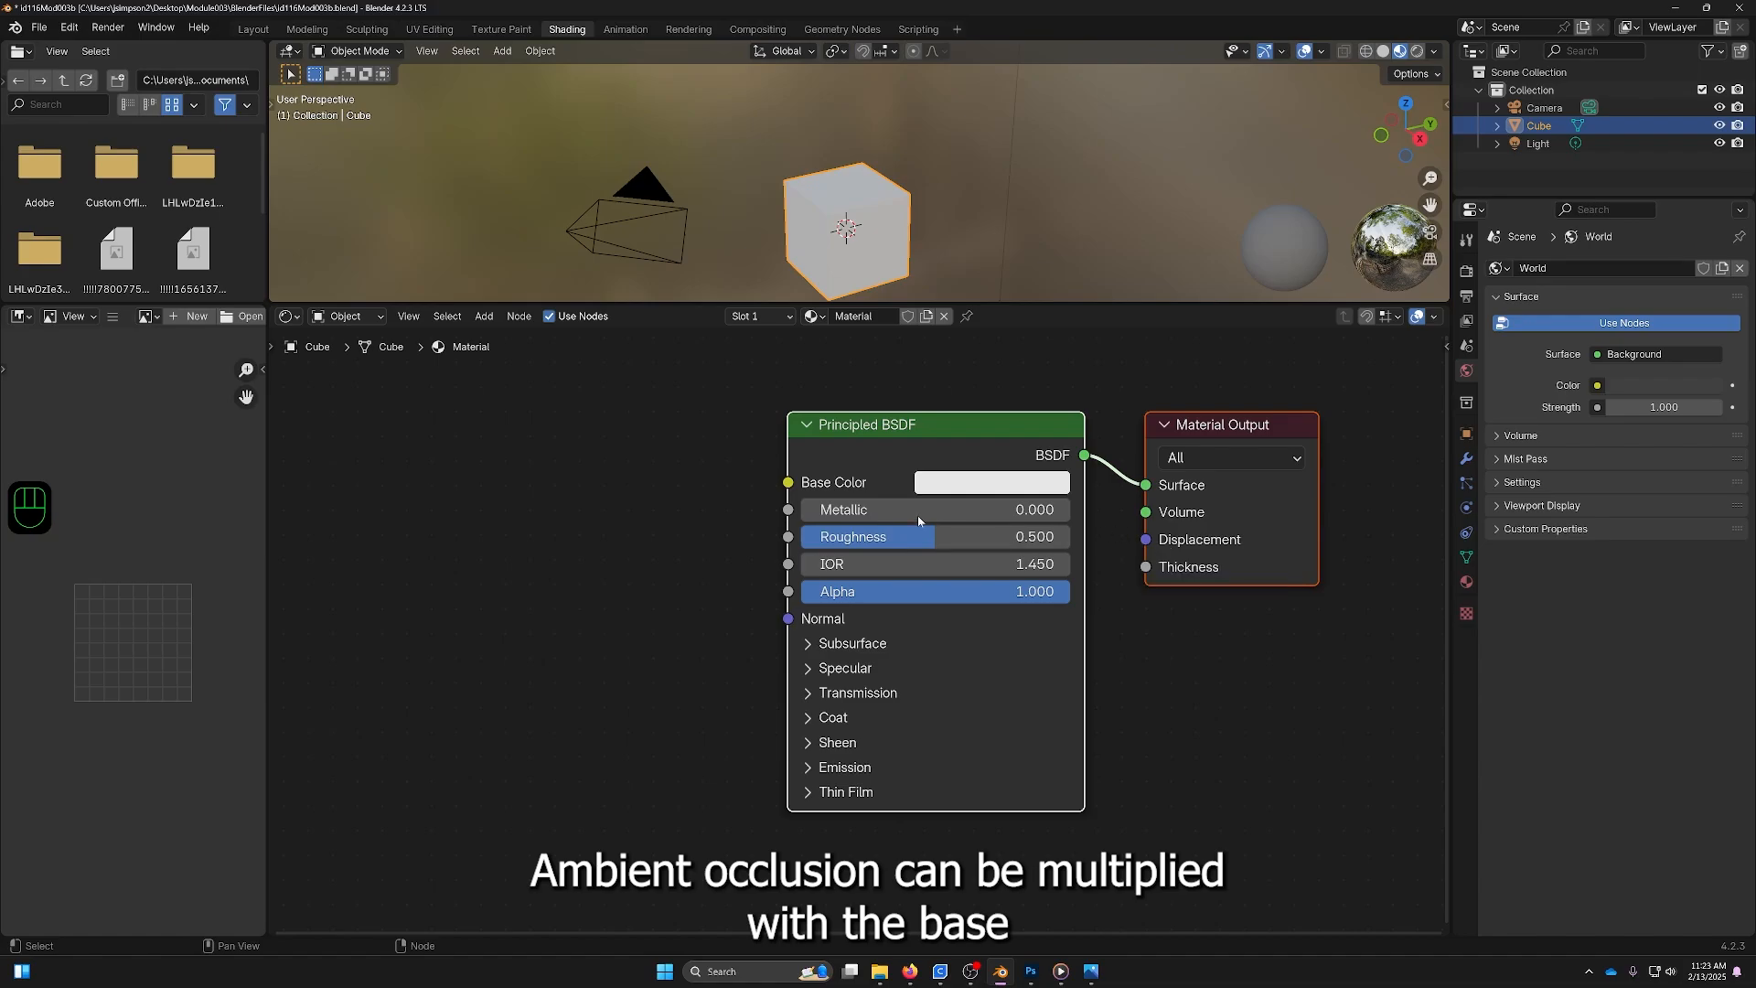
{"action": "mouse_move", "coordinate": [809, 492]}
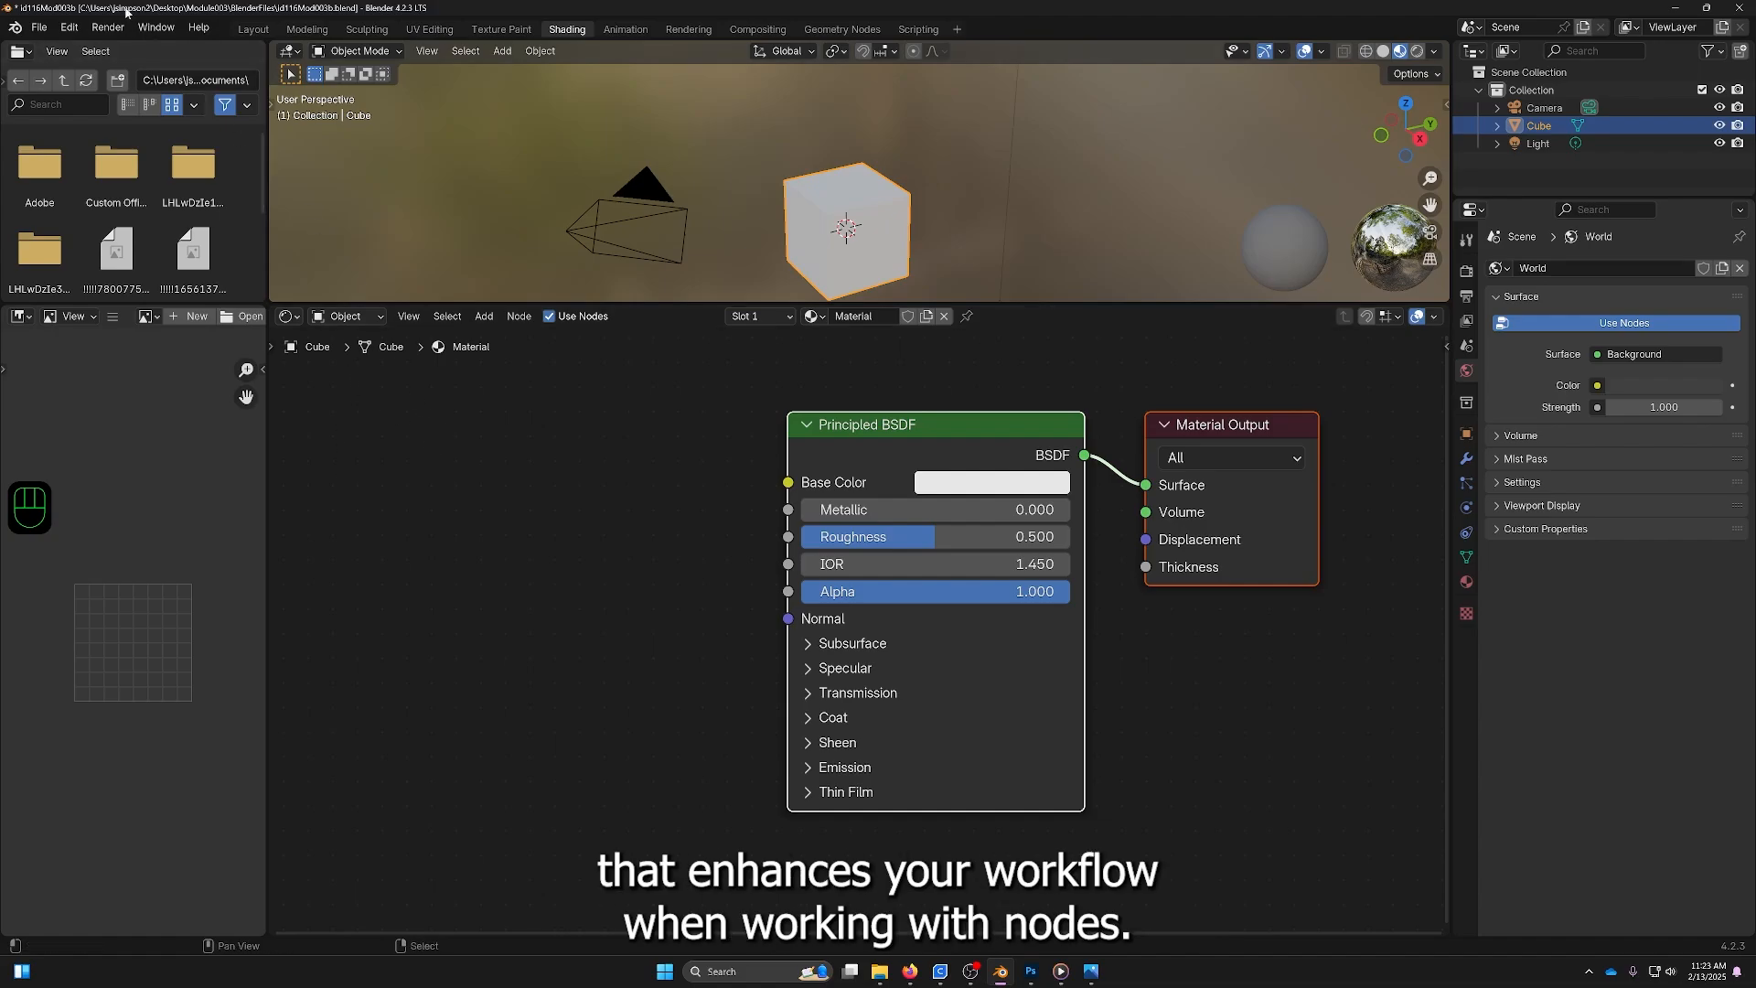
Search the add-on preferences for "Node" and expand the Node Wrangler details.
{"action": "left_click", "coordinate": [71, 27]}
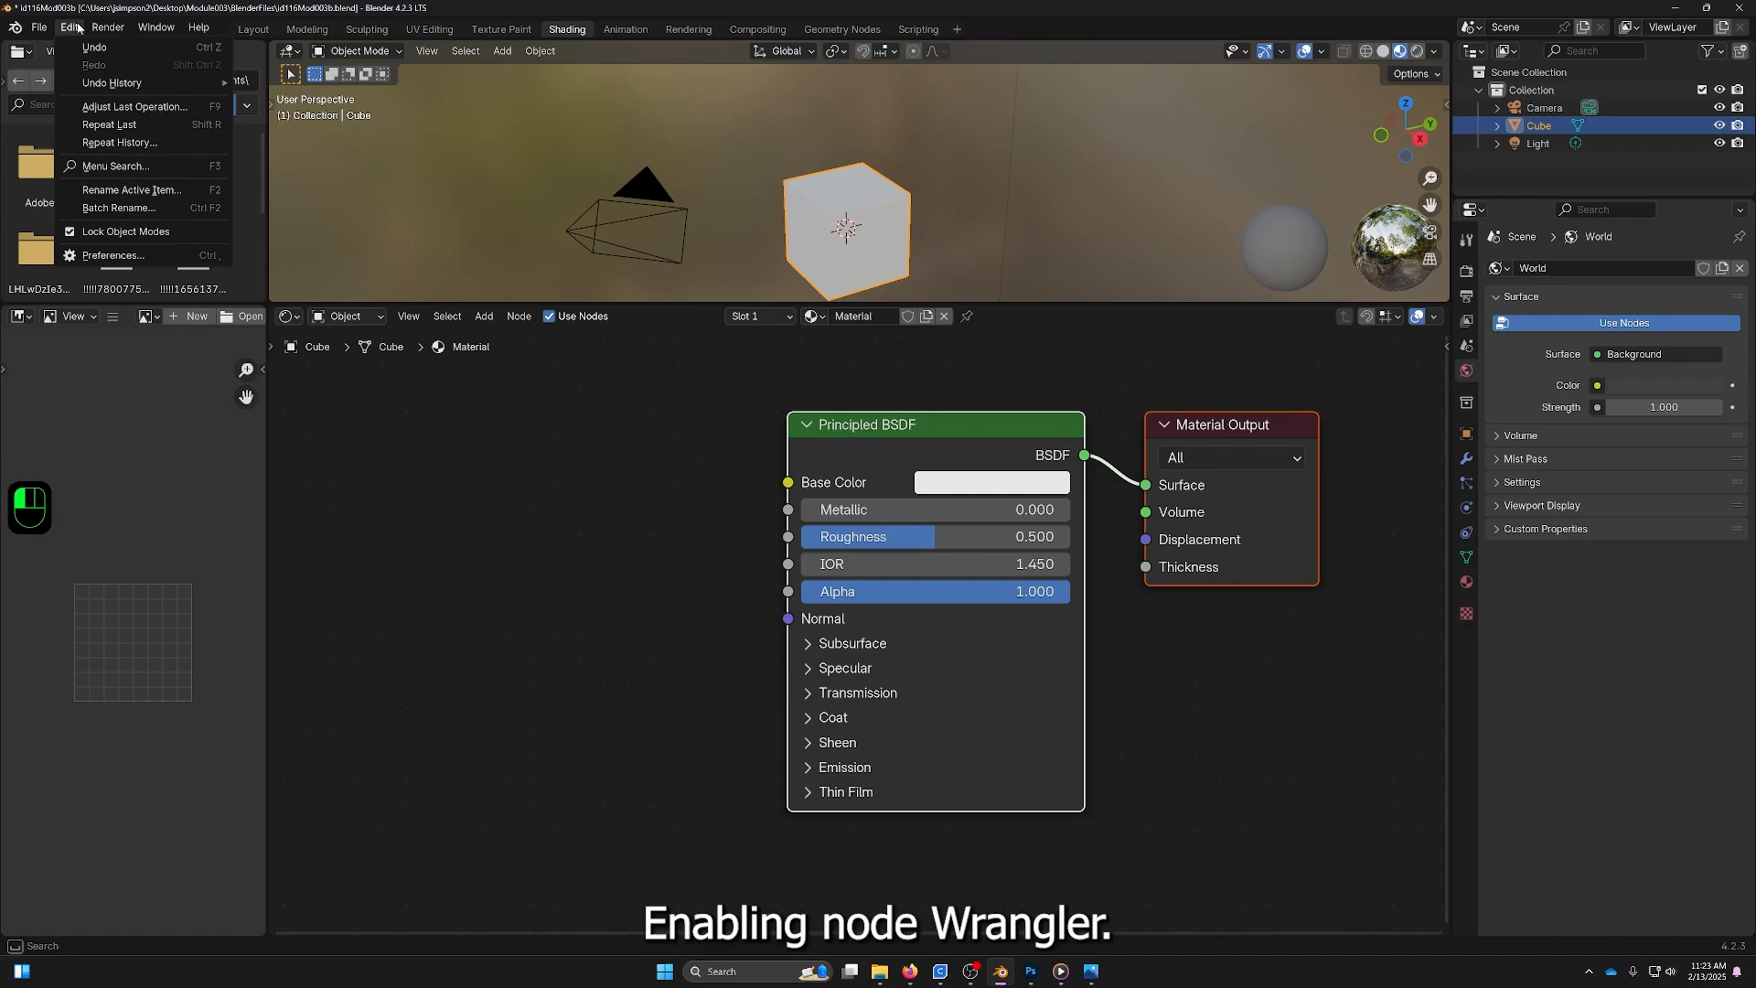
{"action": "left_click", "coordinate": [104, 257]}
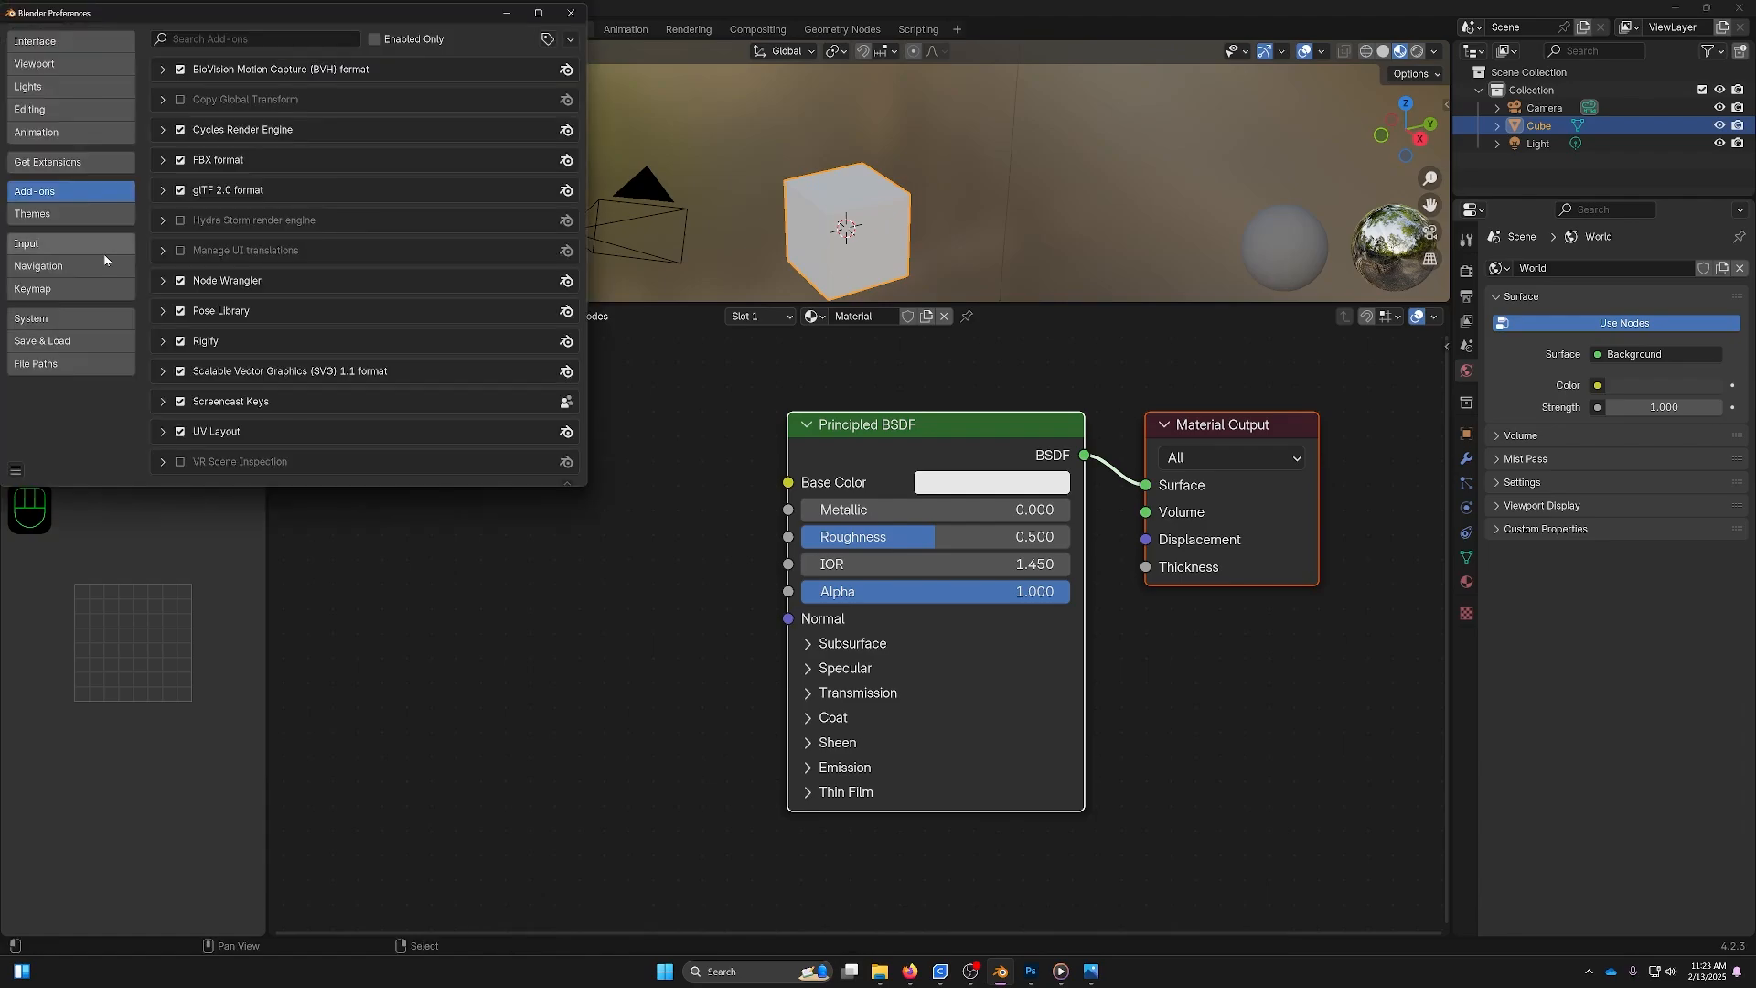
{"action": "left_click", "coordinate": [207, 39]}
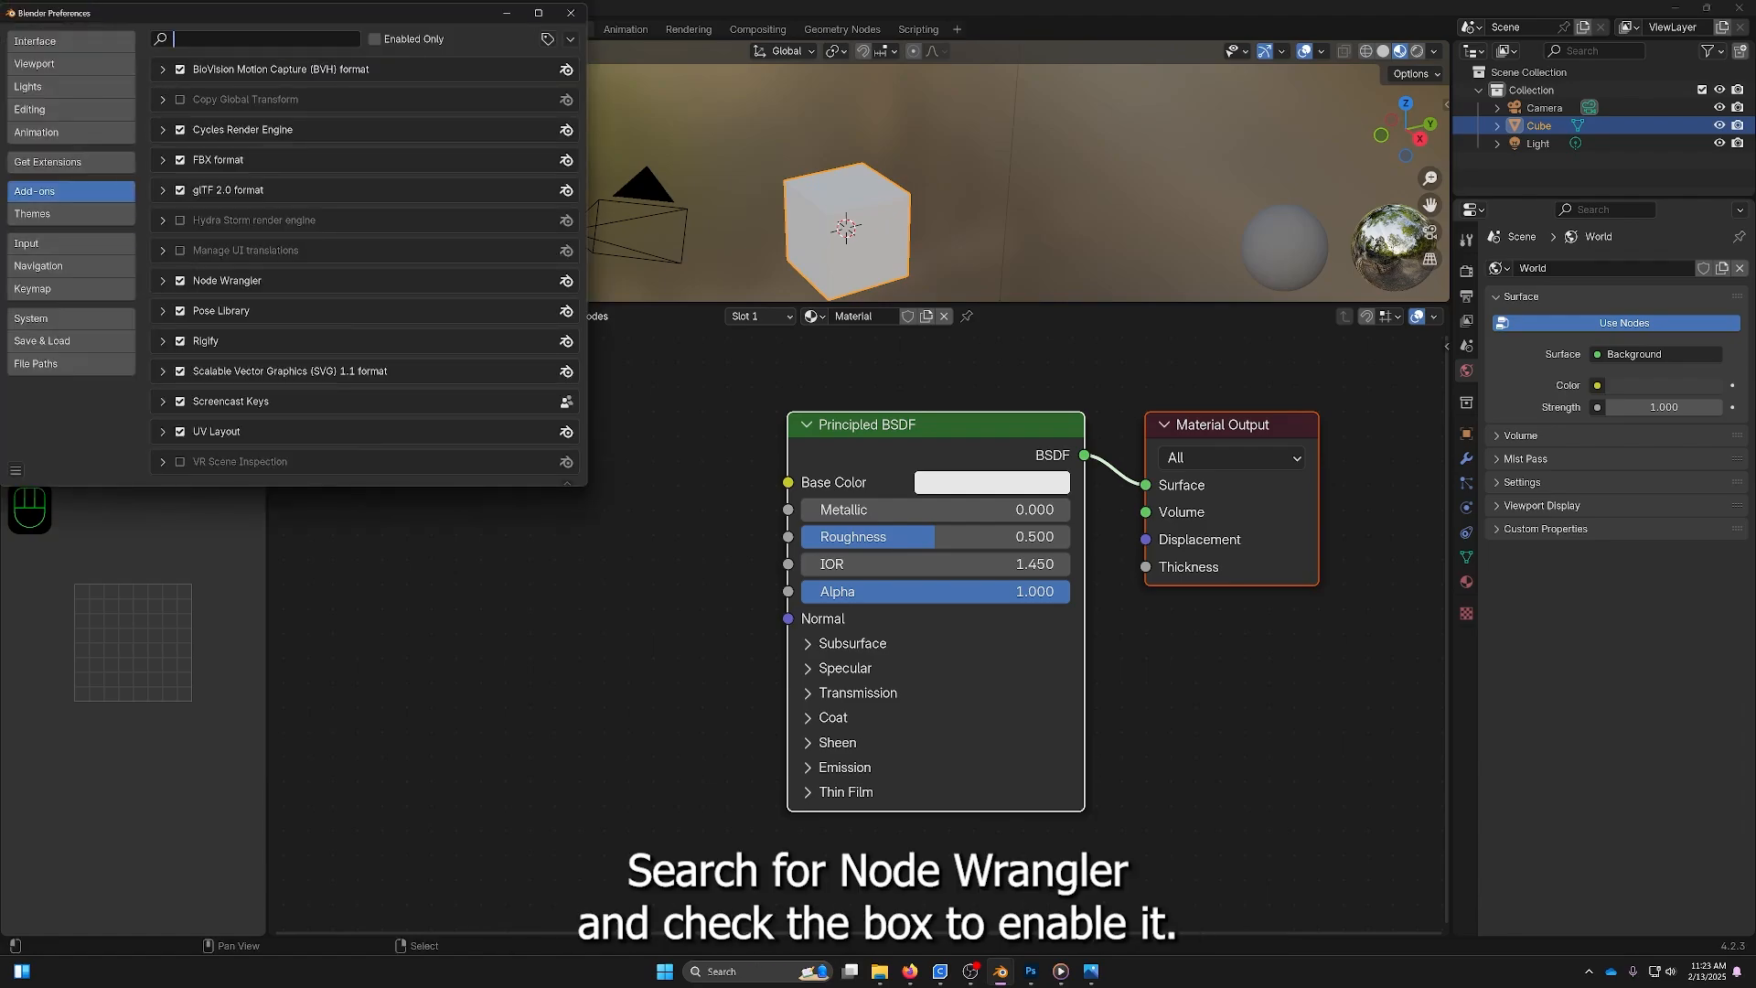
{"action": "type", "text": "Node"}
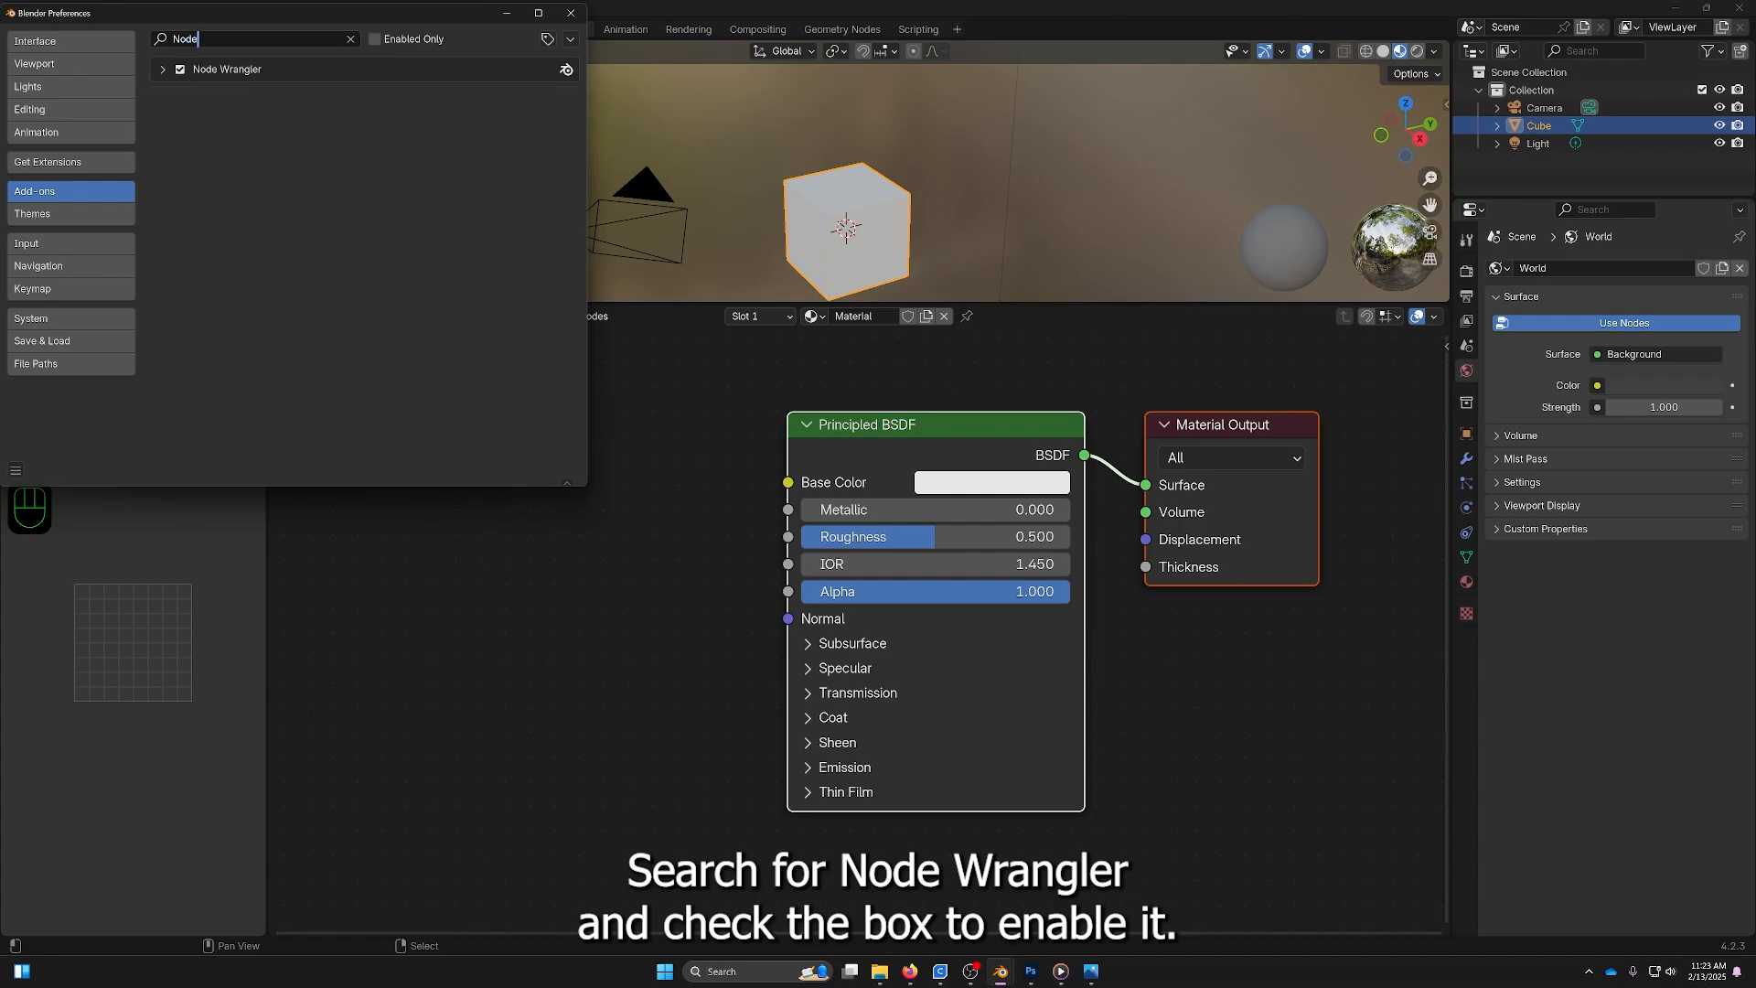
{"action": "left_click", "coordinate": [157, 73]}
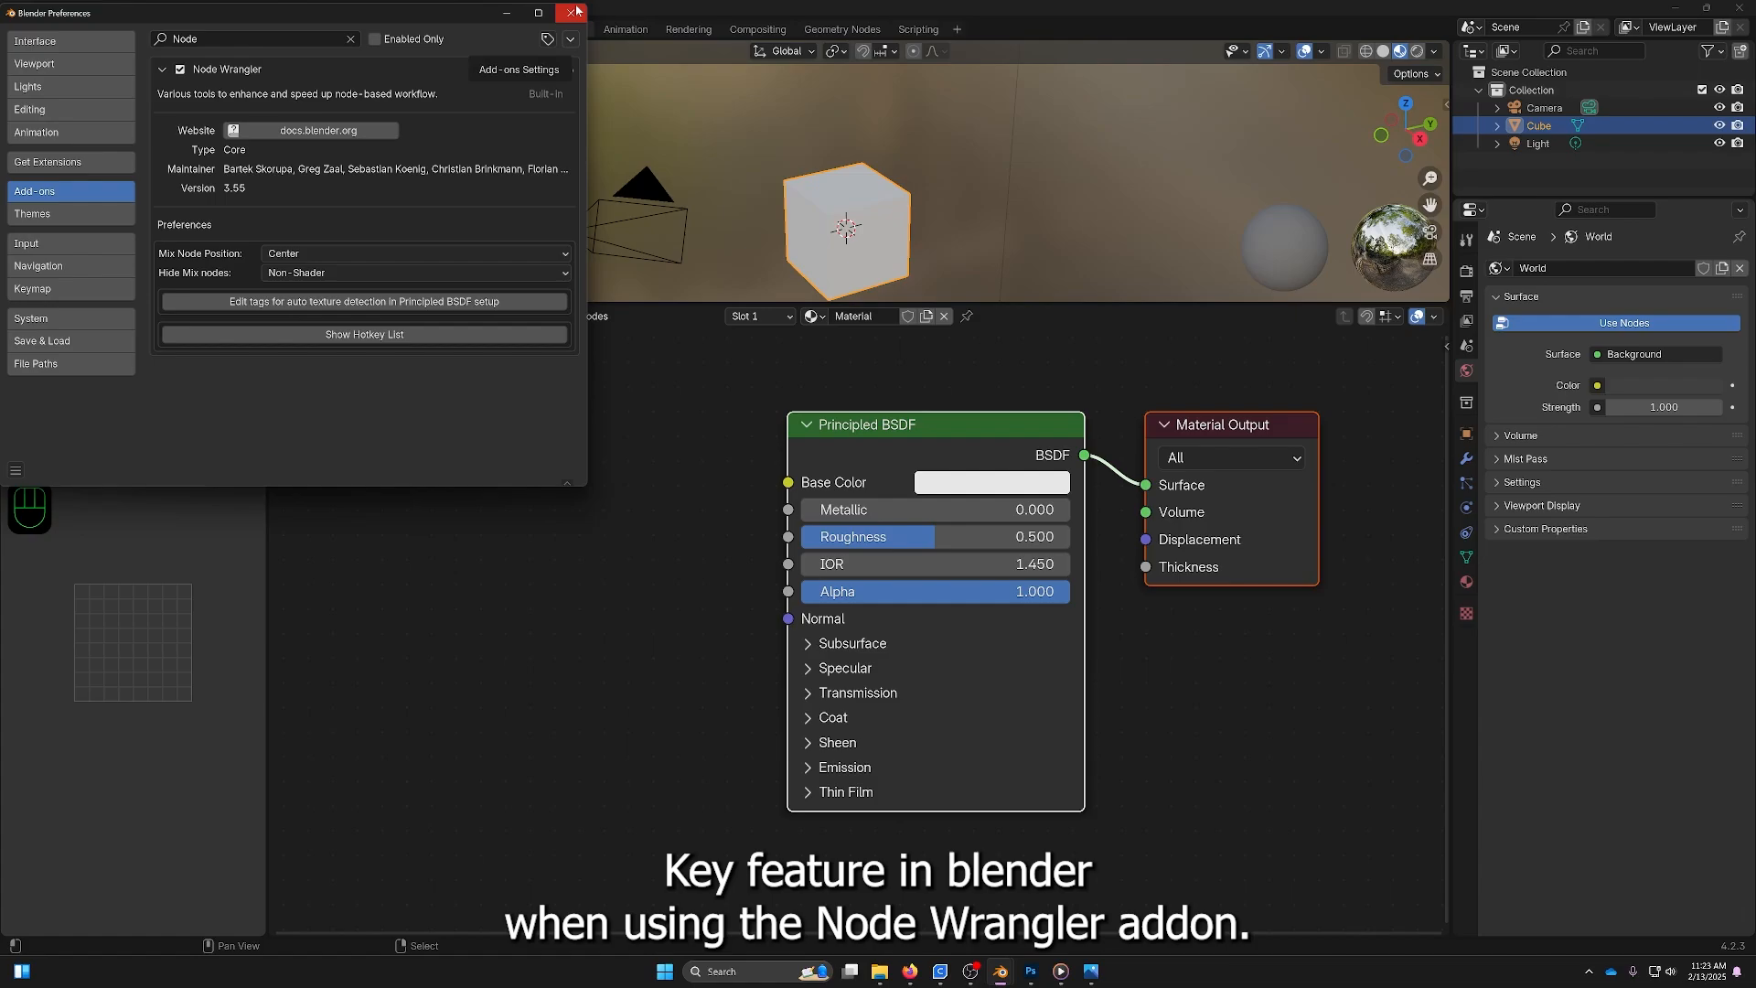
Save the current preferences and close the Preferences window.
{"action": "left_click", "coordinate": [15, 470]}
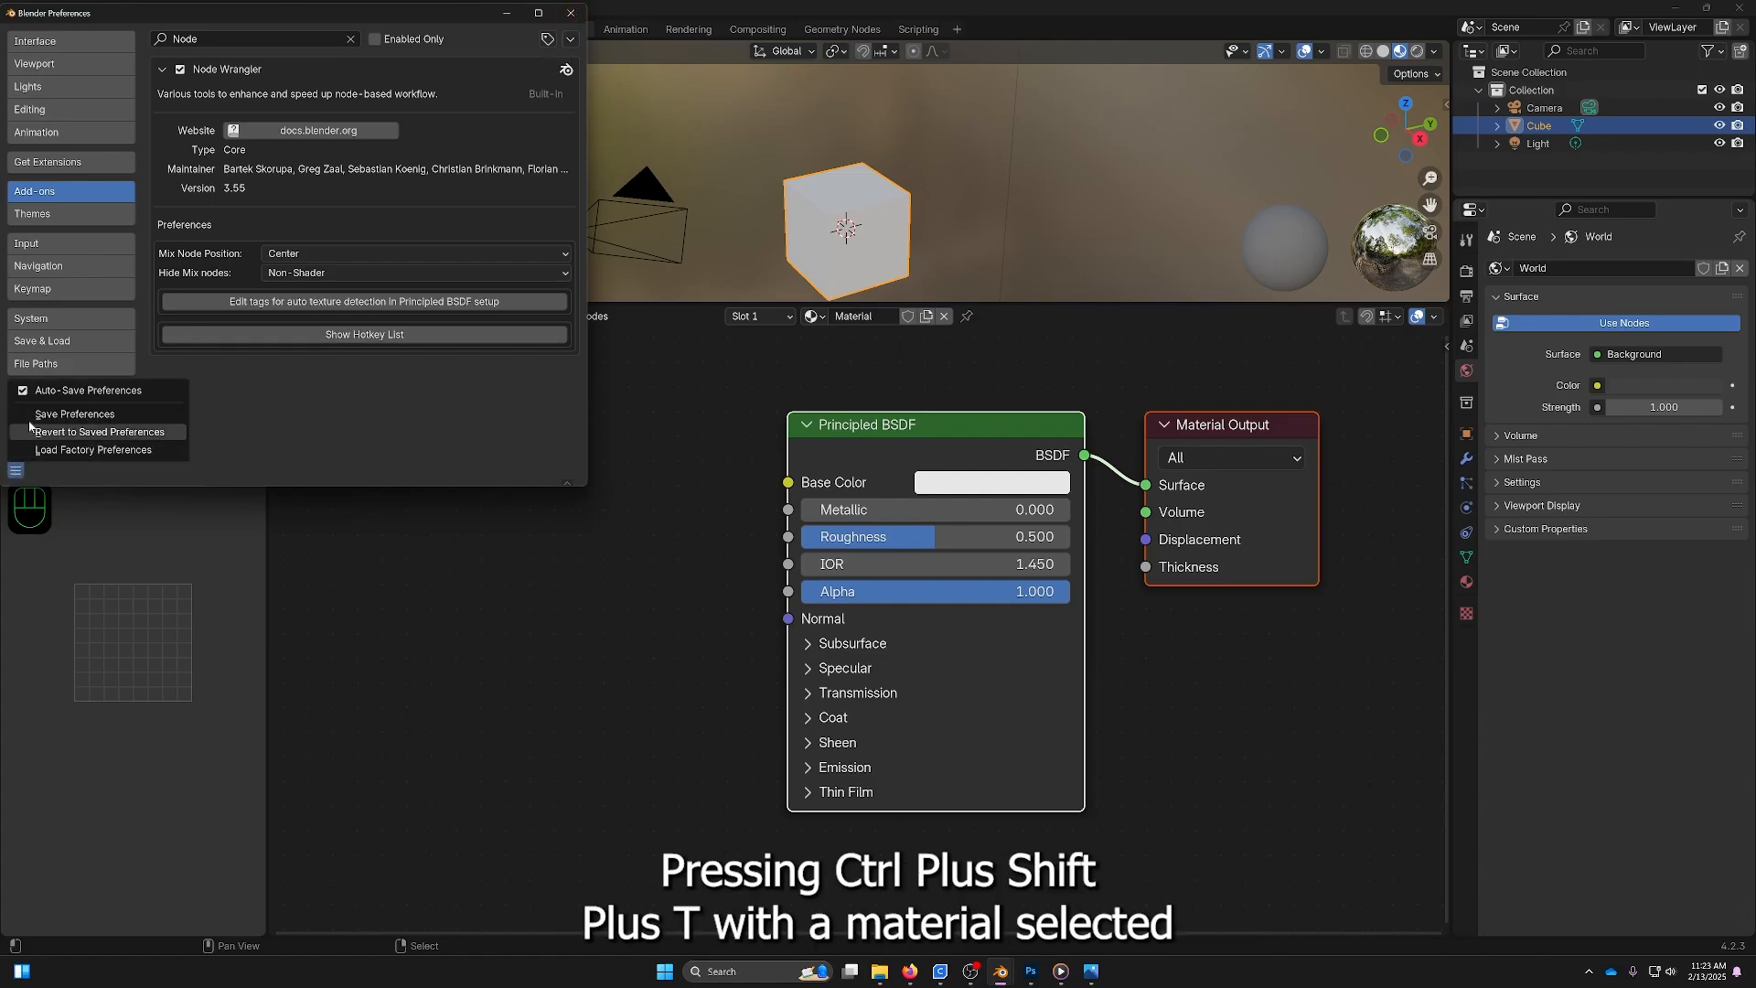
{"action": "left_click", "coordinate": [55, 410]}
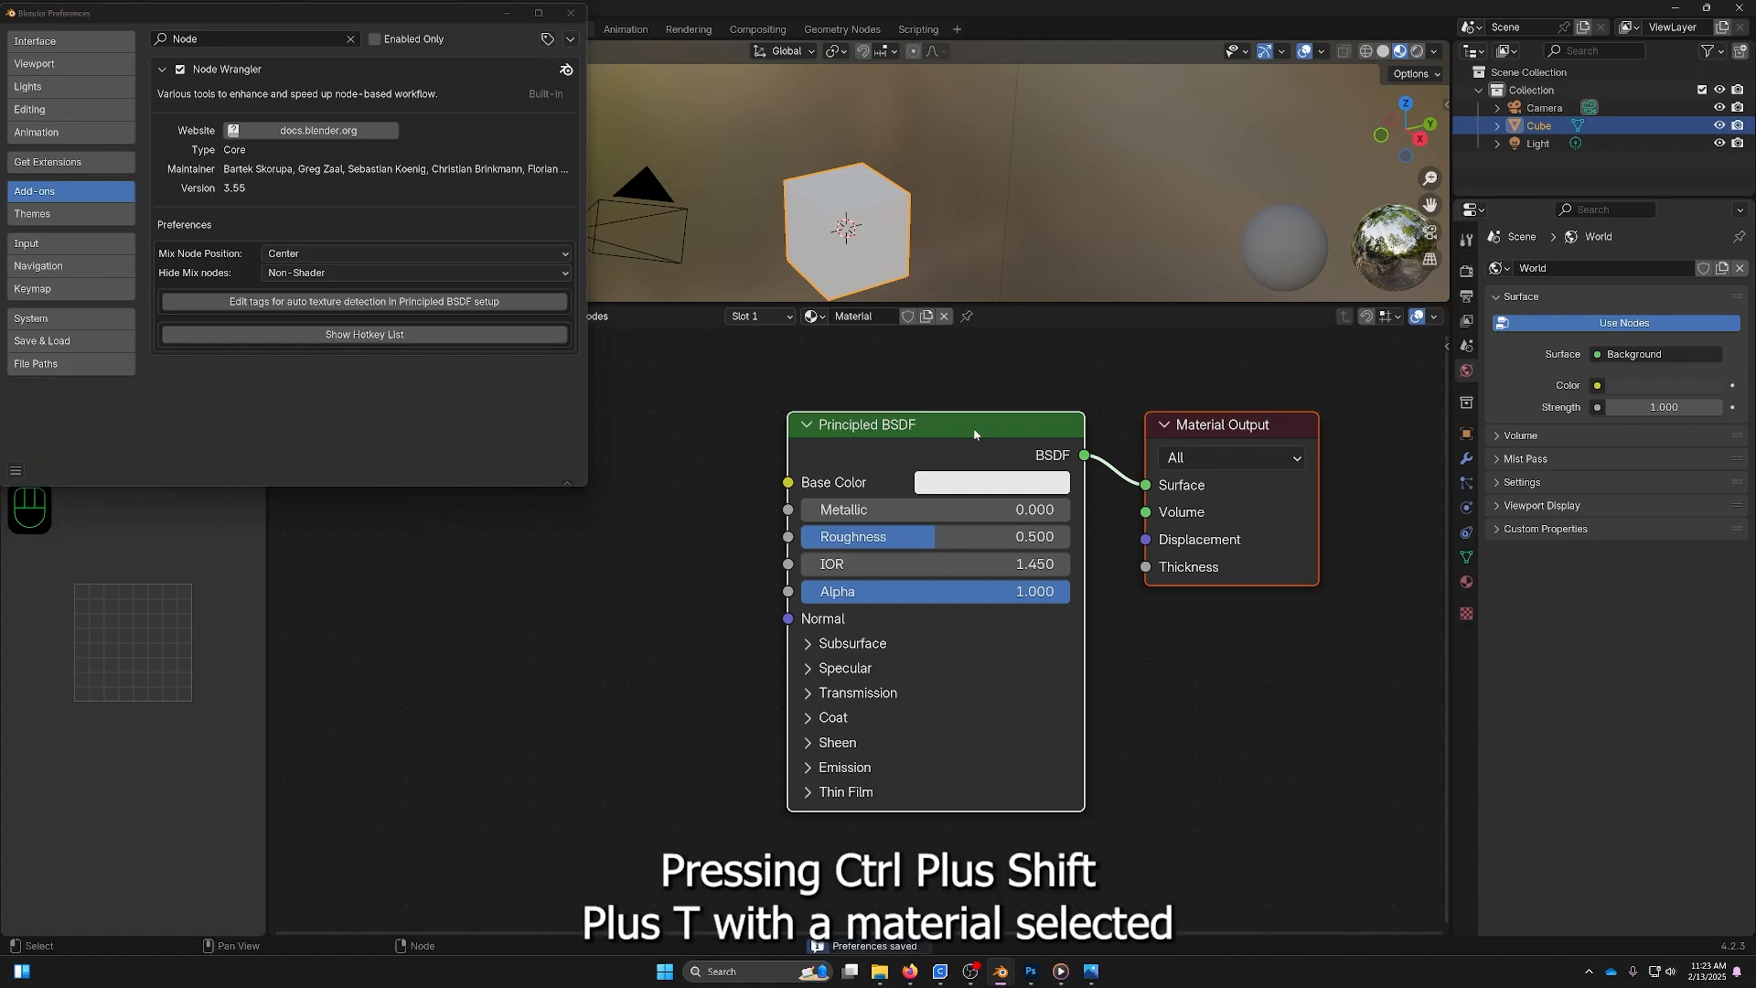
{"action": "left_click", "coordinate": [570, 12]}
Start Node Wrangler's Principled Texture Setup on the Principled BSDF node and browse to the assets subfolder PavingStones142_4K-JPG.
{"action": "left_click", "coordinate": [917, 429]}
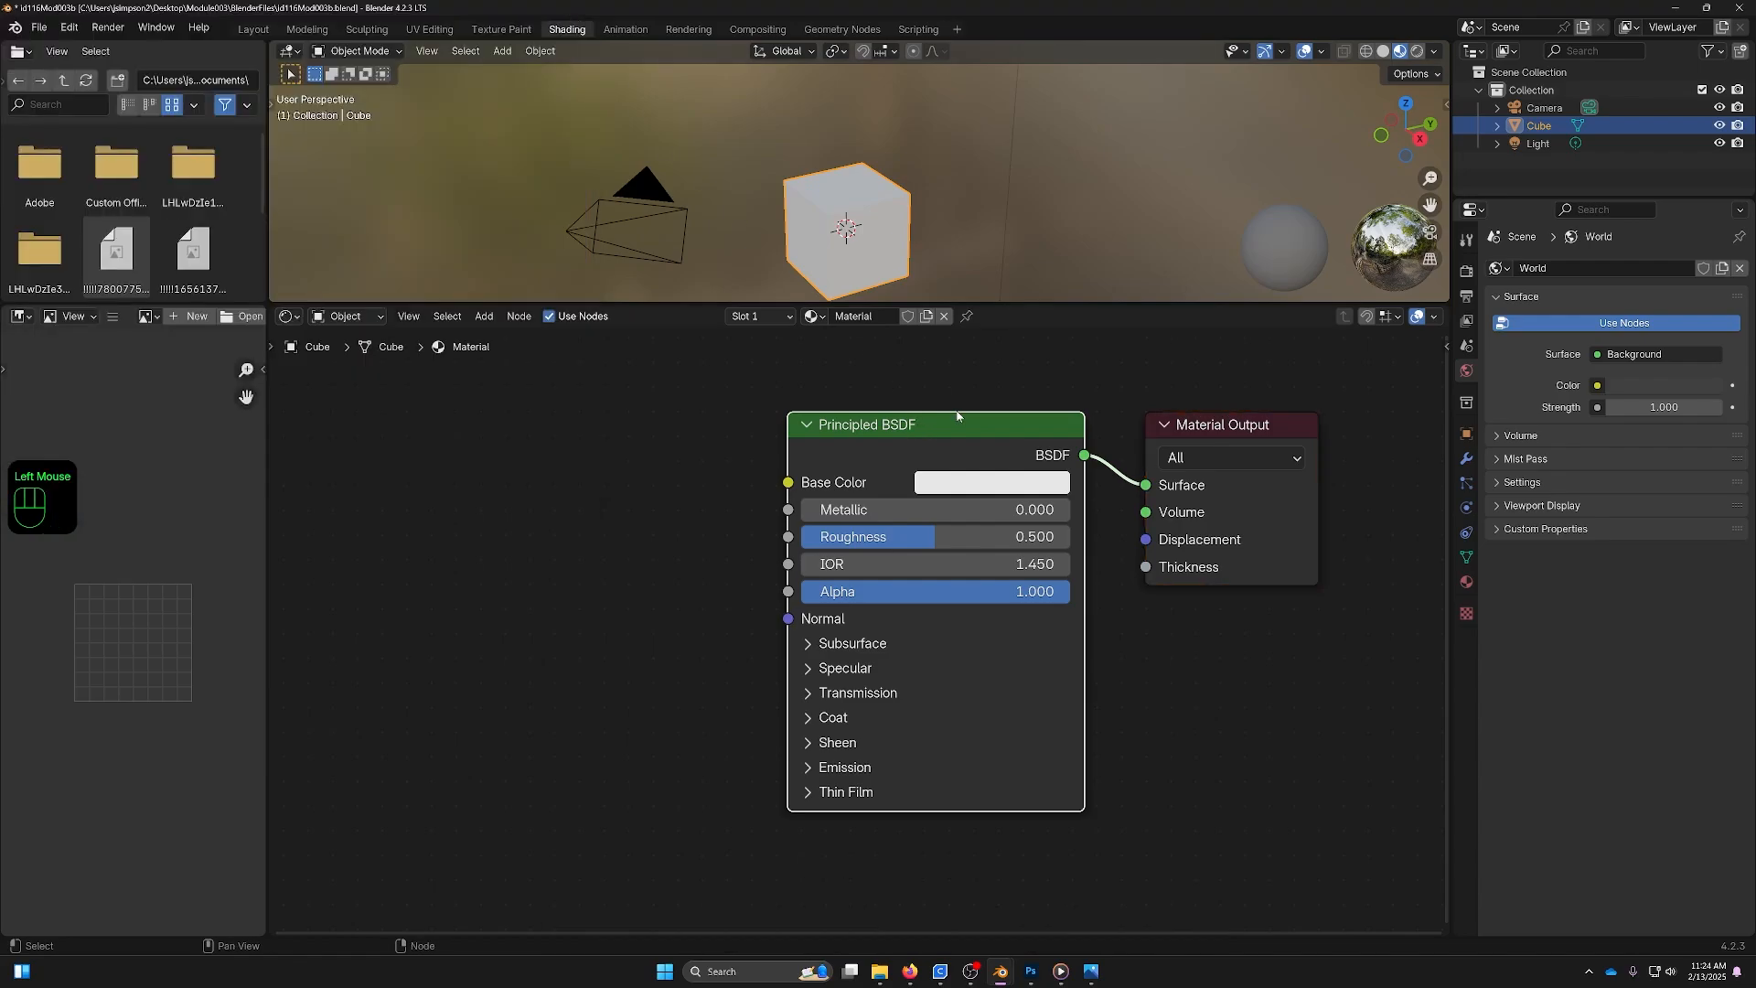
{"action": "key", "text": "ctrl+shift+t"}
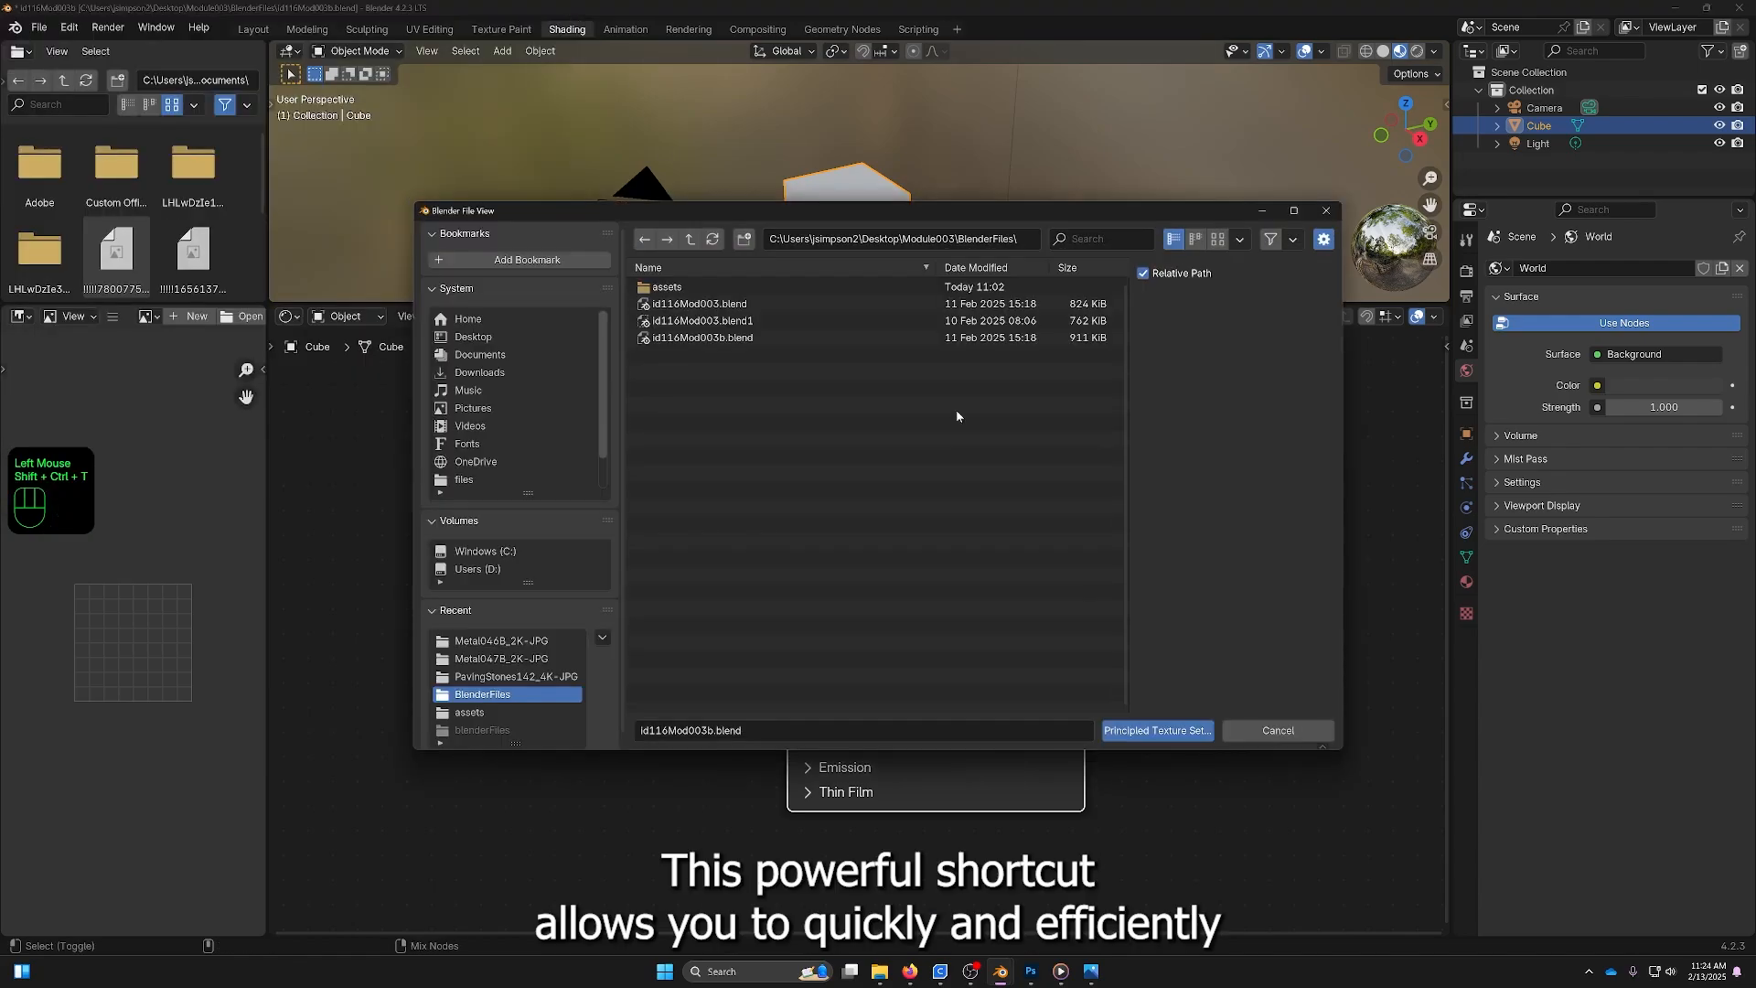
{"action": "double_click", "coordinate": [667, 287]}
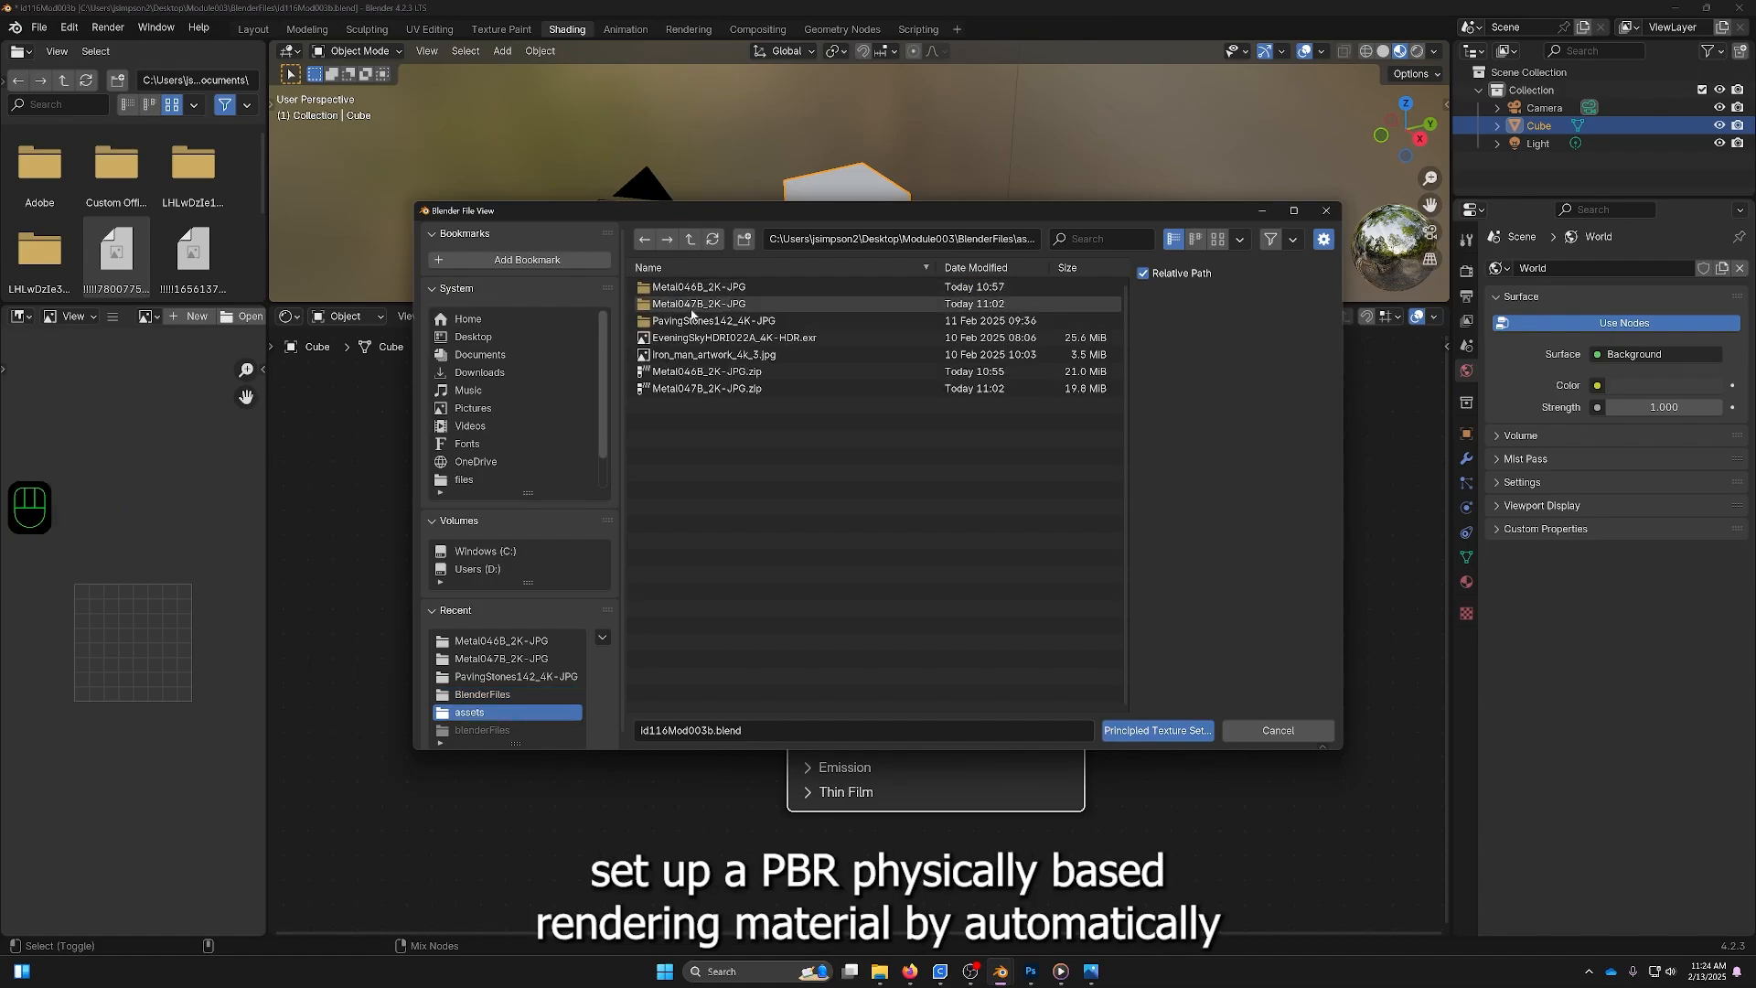
{"action": "left_click", "coordinate": [686, 321]}
{"action": "double_click", "coordinate": [686, 321]}
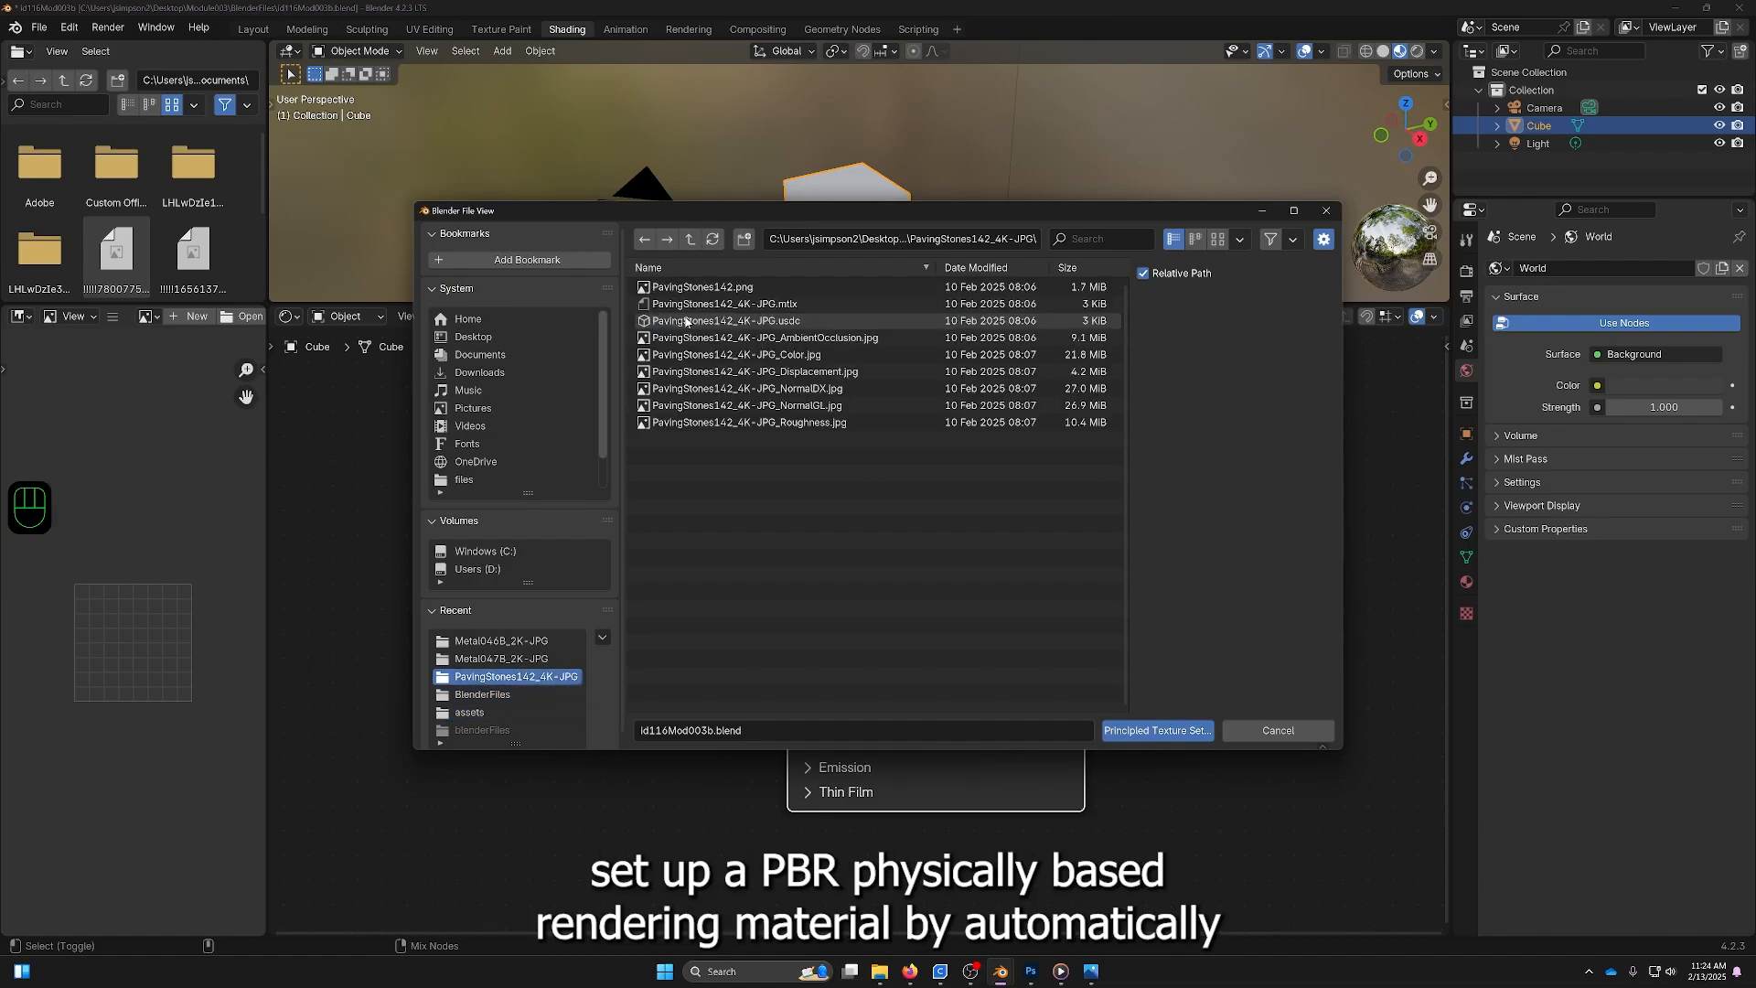
Load the AmbientOcclusion, Color, Displacement, NormalDX, NormalGL and Roughness JPGs of PavingStones142 into the Principled texture setup.
{"action": "left_click", "coordinate": [735, 338]}
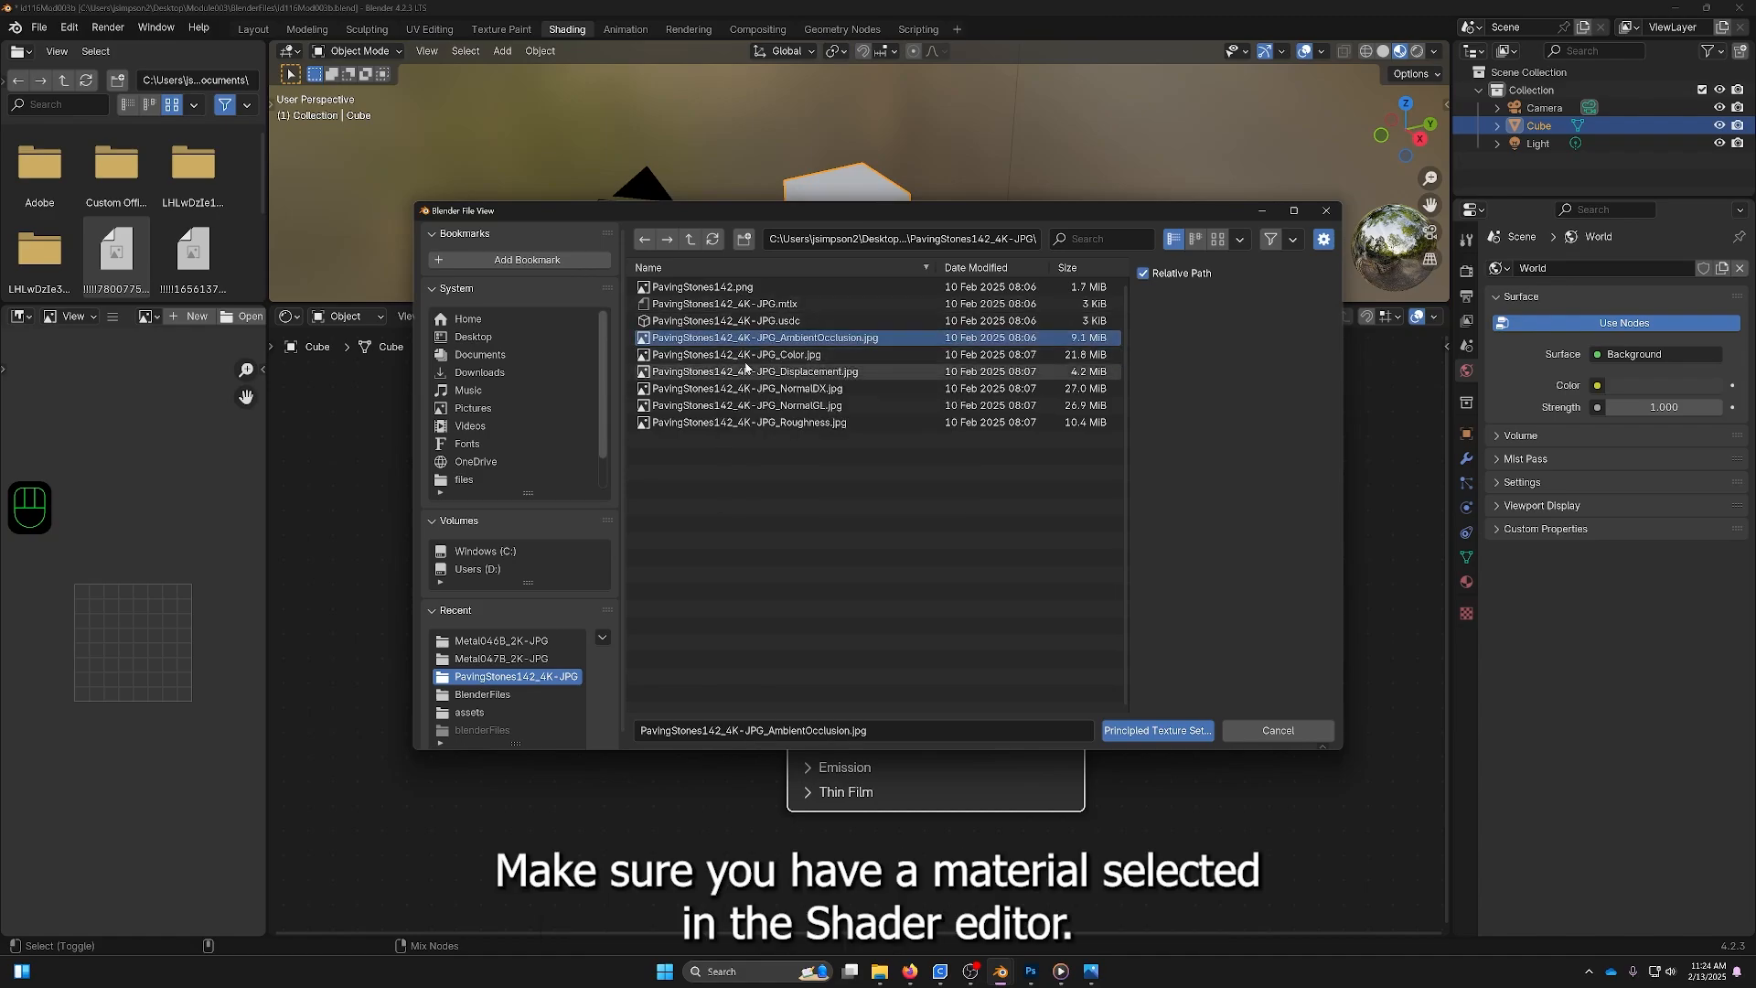
{"action": "left_click", "coordinate": [746, 355], "text": "shift"}
{"action": "left_click", "coordinate": [748, 372], "text": "shift"}
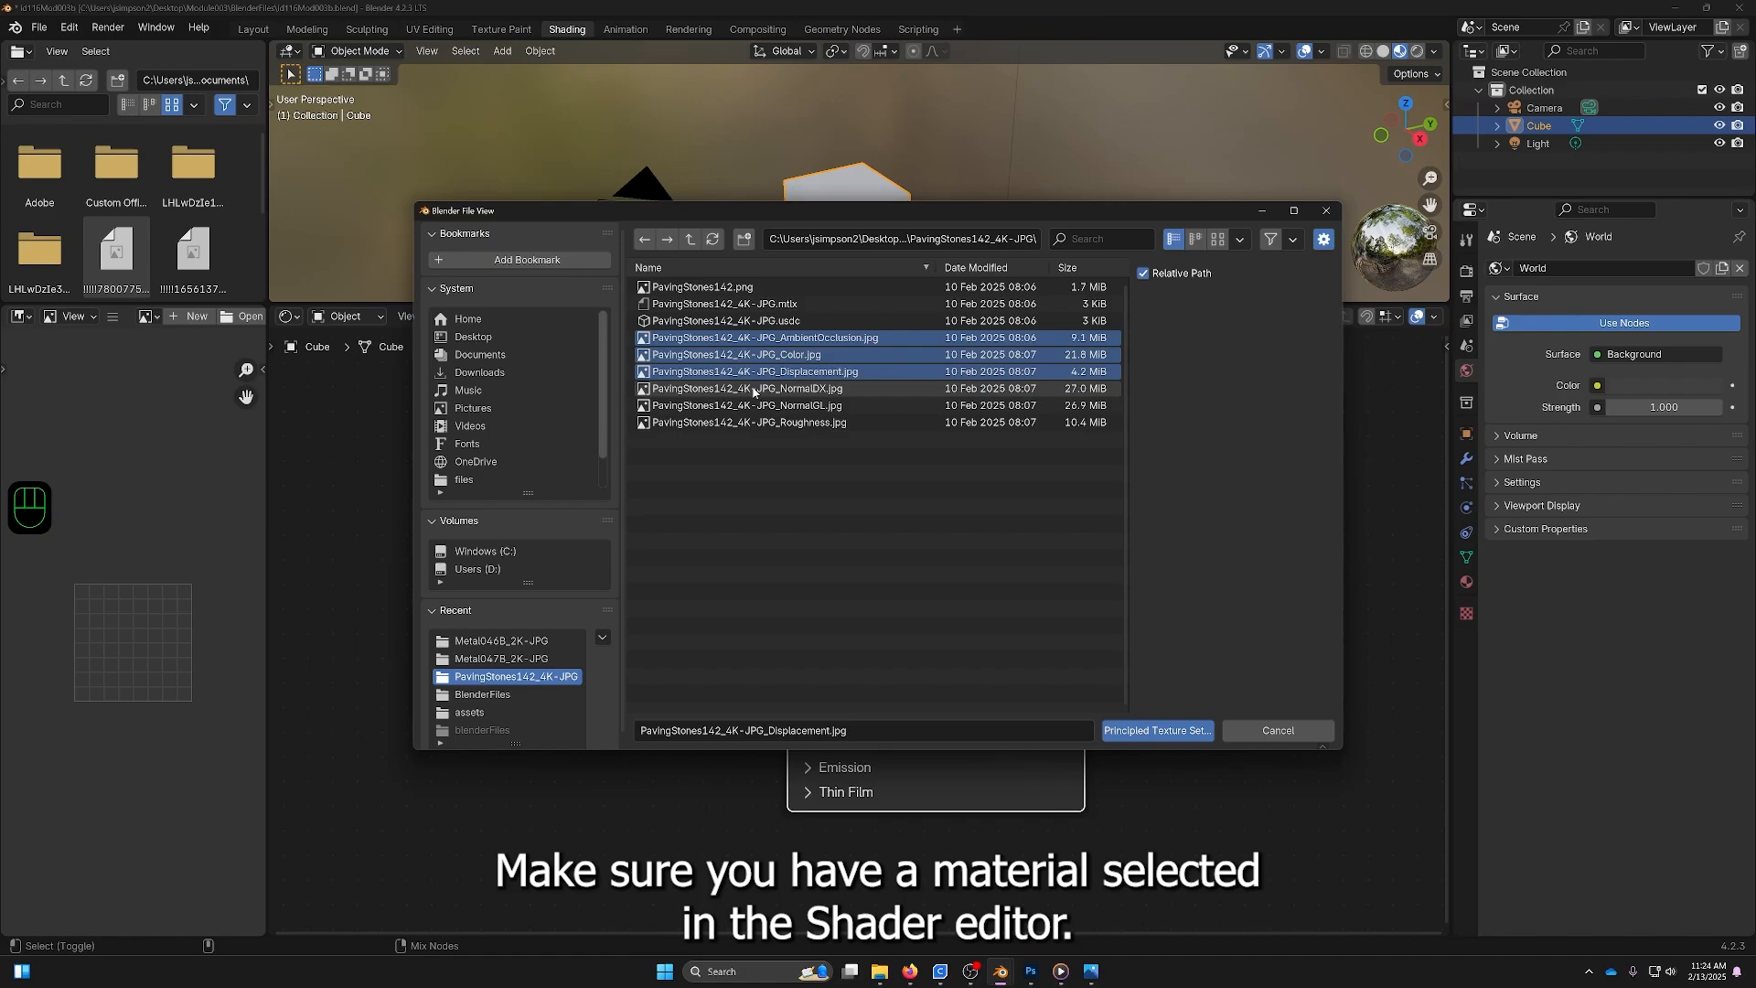
{"action": "left_click", "coordinate": [755, 388], "text": "shift"}
{"action": "left_click", "coordinate": [758, 406], "text": "shift"}
{"action": "left_click", "coordinate": [760, 423], "text": "shift"}
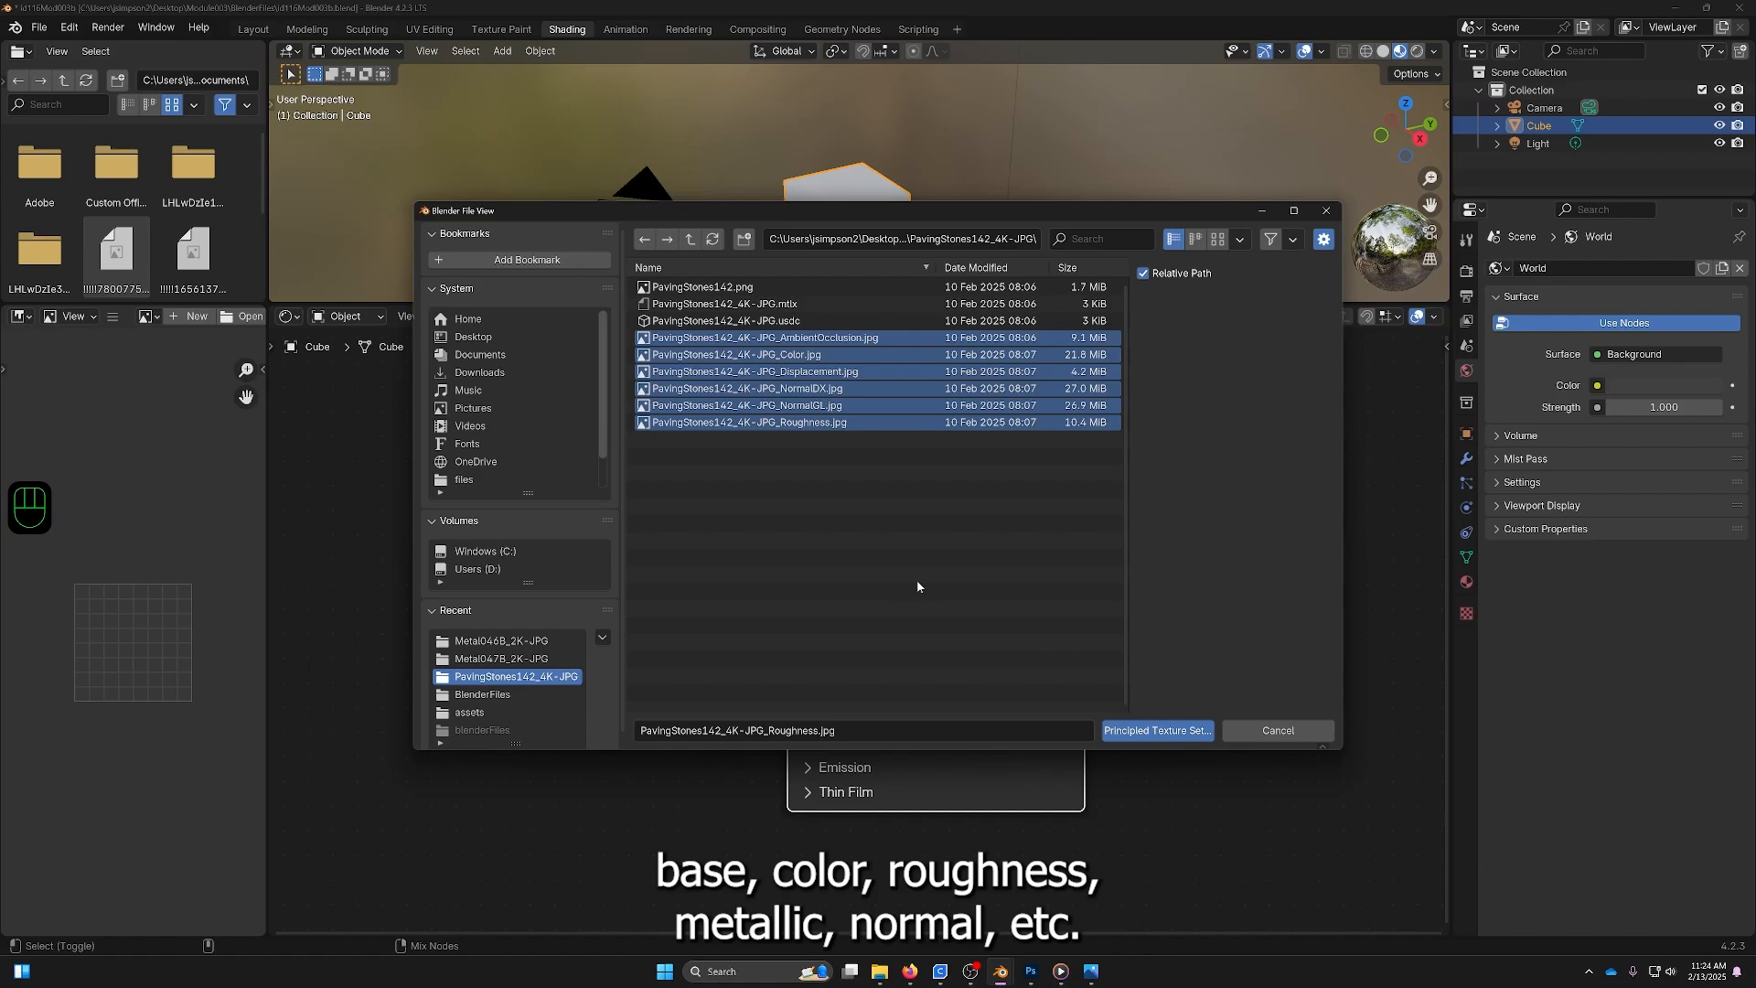
{"action": "left_click", "coordinate": [1170, 730]}
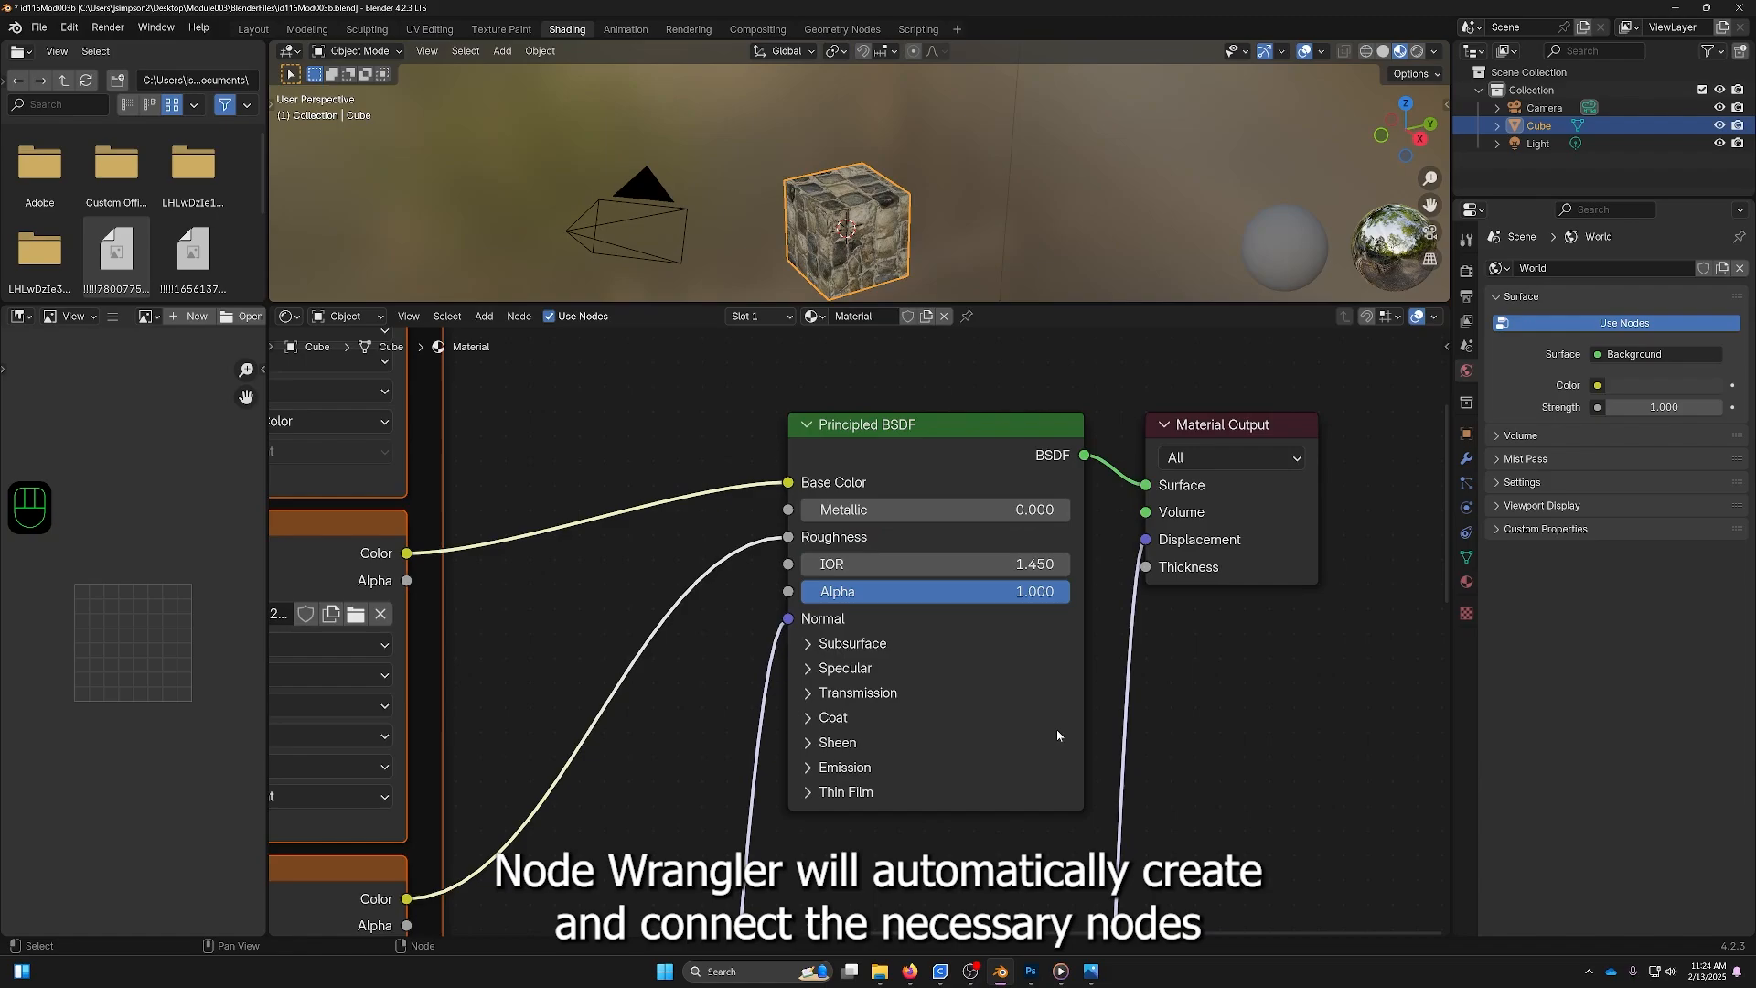
Enlarge the 3D viewport and move the paving-stone cube along the X axis, well away from the scene centre.
{"action": "scroll", "coordinate": [609, 664], "scroll_direction": "down", "scroll_amount": 8}
{"action": "middle_click_drag", "start_coordinate": [778, 643], "coordinate": [971, 533]}
{"action": "scroll", "coordinate": [940, 594], "scroll_direction": "up", "scroll_amount": 1}
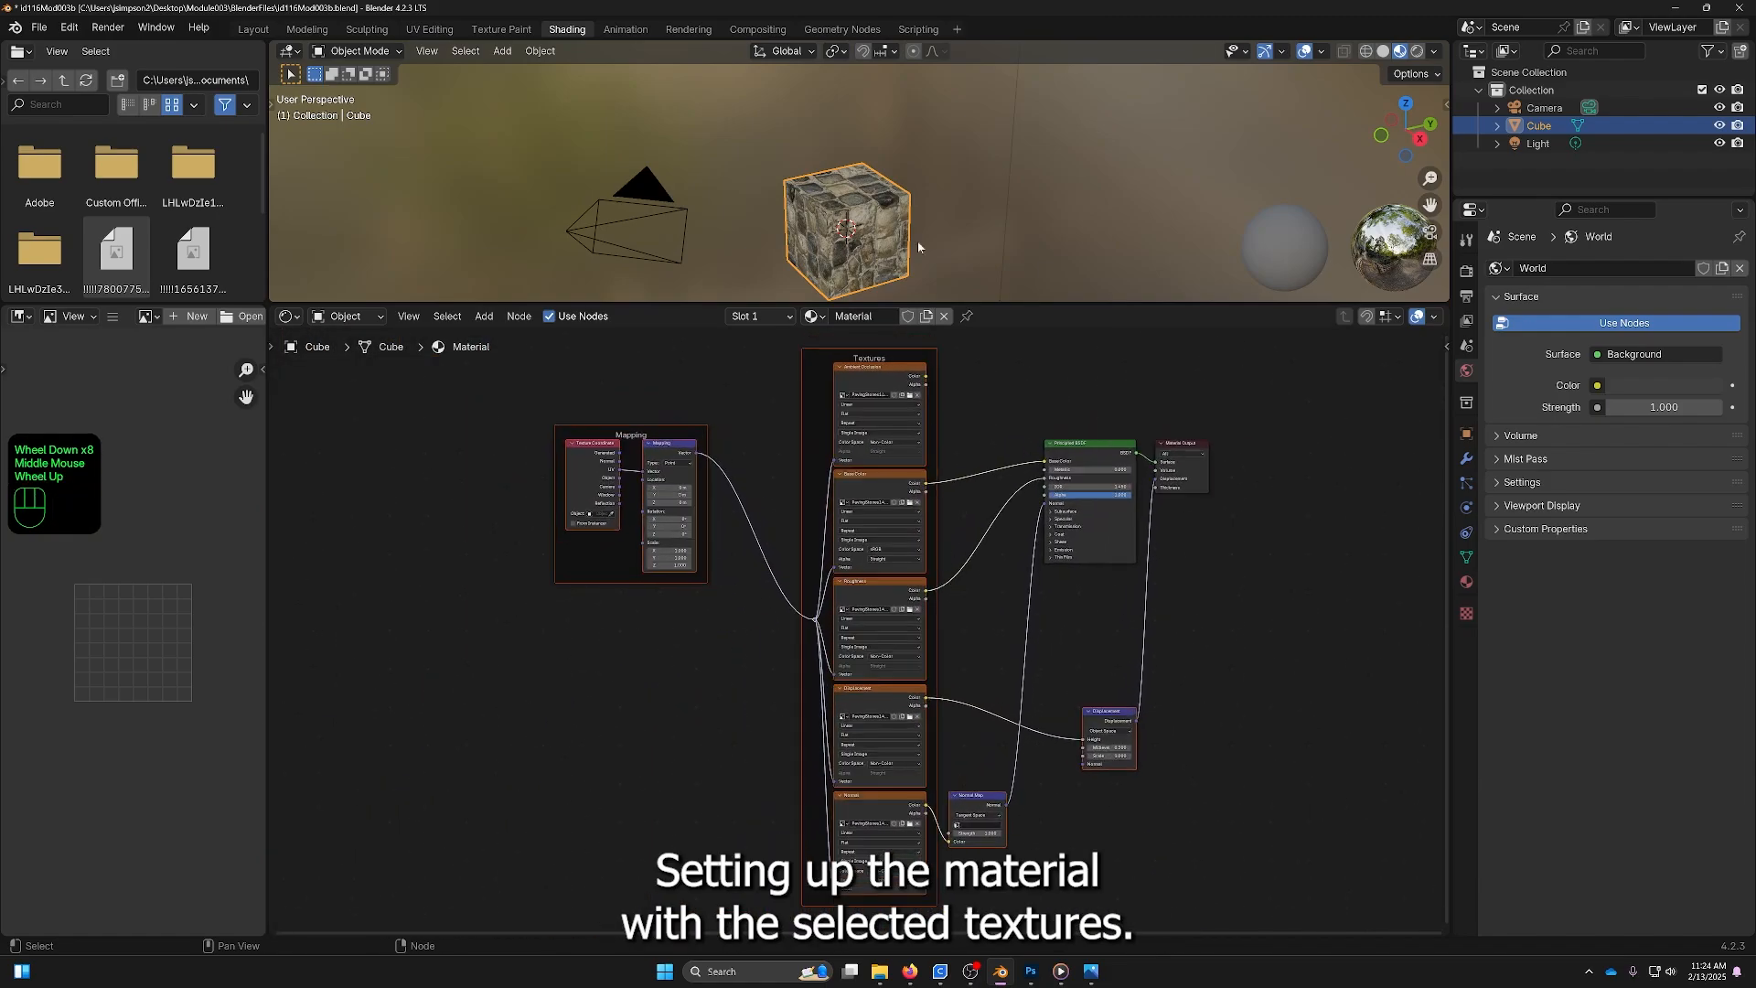
{"action": "mouse_move", "coordinate": [919, 247]}
{"action": "middle_mouse_down"}
{"action": "mouse_move", "coordinate": [865, 227]}
{"action": "mouse_move", "coordinate": [939, 232]}
{"action": "mouse_move", "coordinate": [923, 265]}
{"action": "middle_mouse_up"}
{"action": "scroll", "coordinate": [923, 267], "scroll_direction": "up", "scroll_amount": 1}
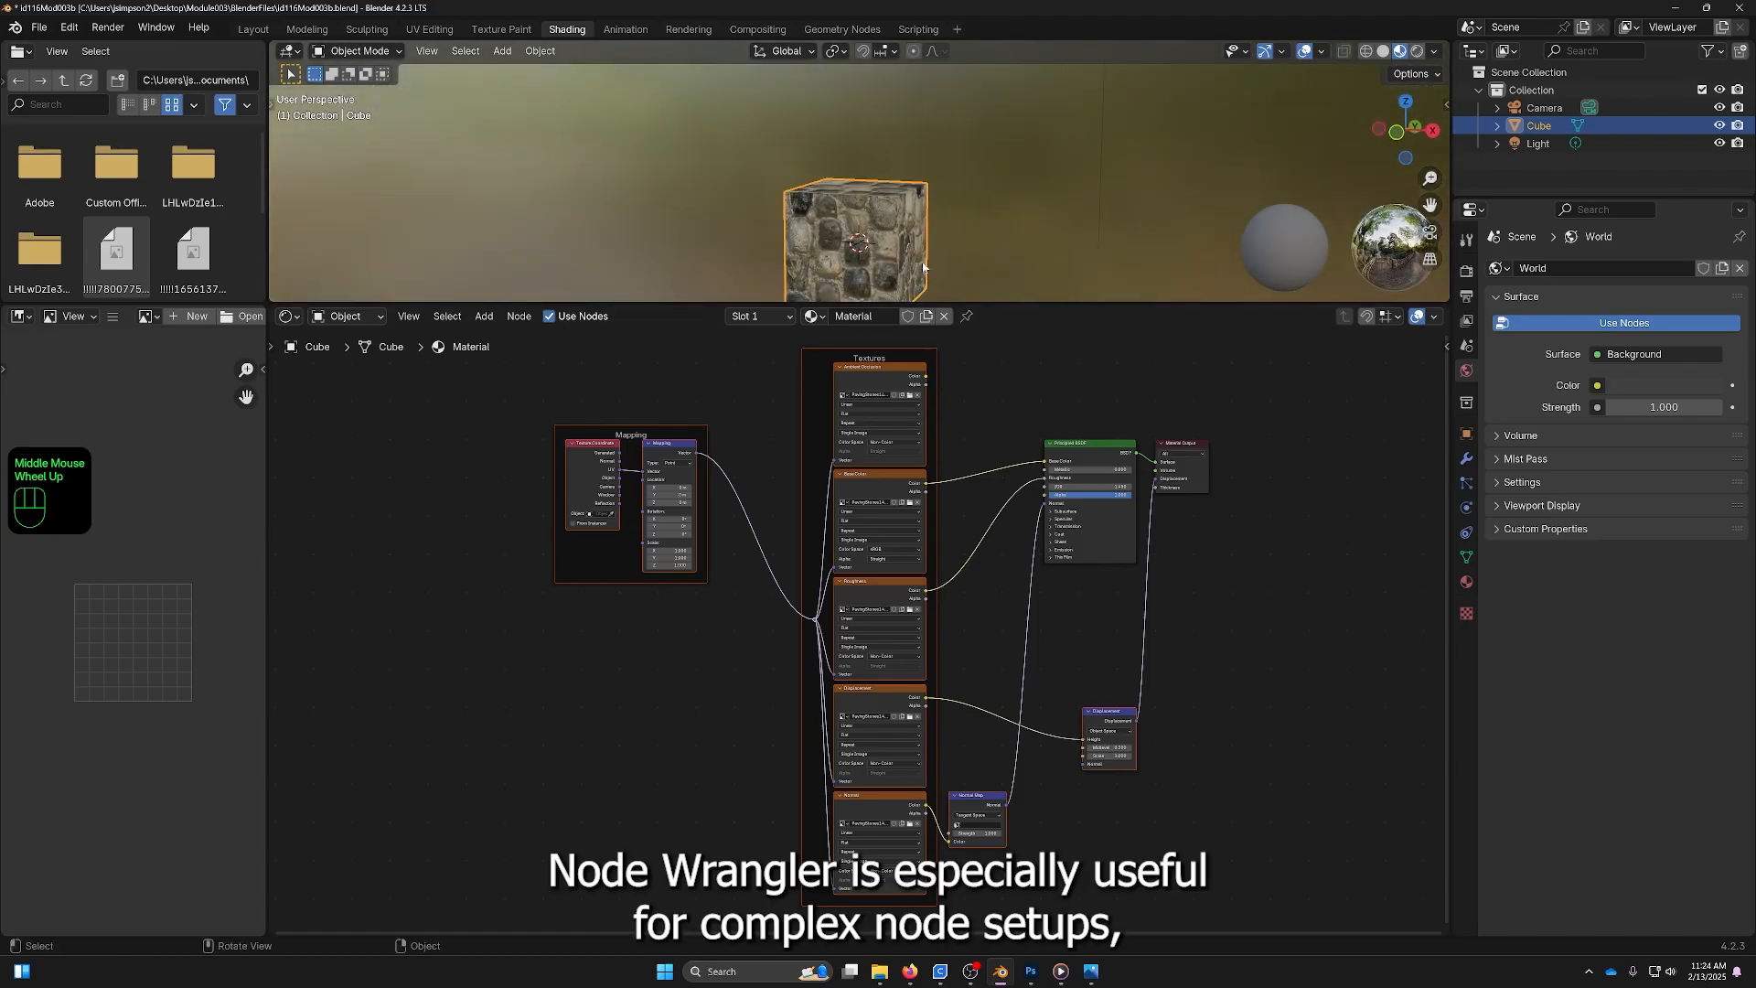
{"action": "left_click_drag", "start_coordinate": [1006, 303], "coordinate": [1014, 720]}
{"action": "middle_click_drag", "start_coordinate": [823, 439], "coordinate": [770, 469]}
{"action": "key", "text": "g"}
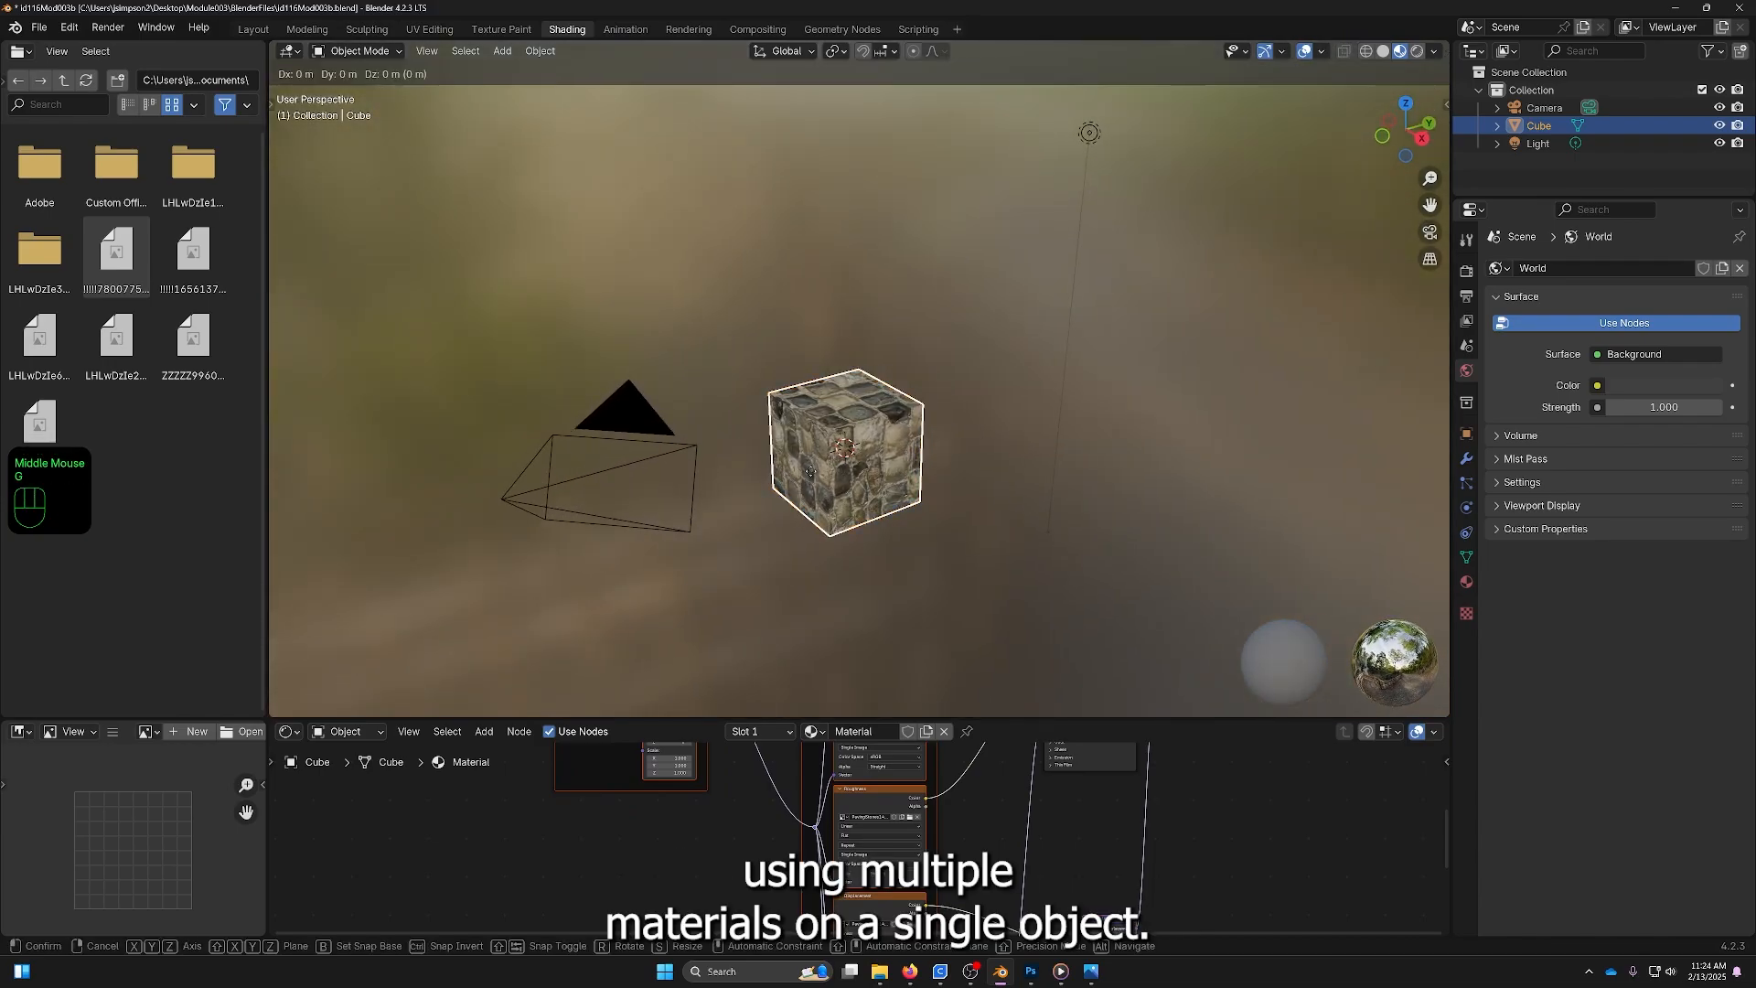
{"action": "key", "text": "x"}
{"action": "left_click", "coordinate": [760, 439]}
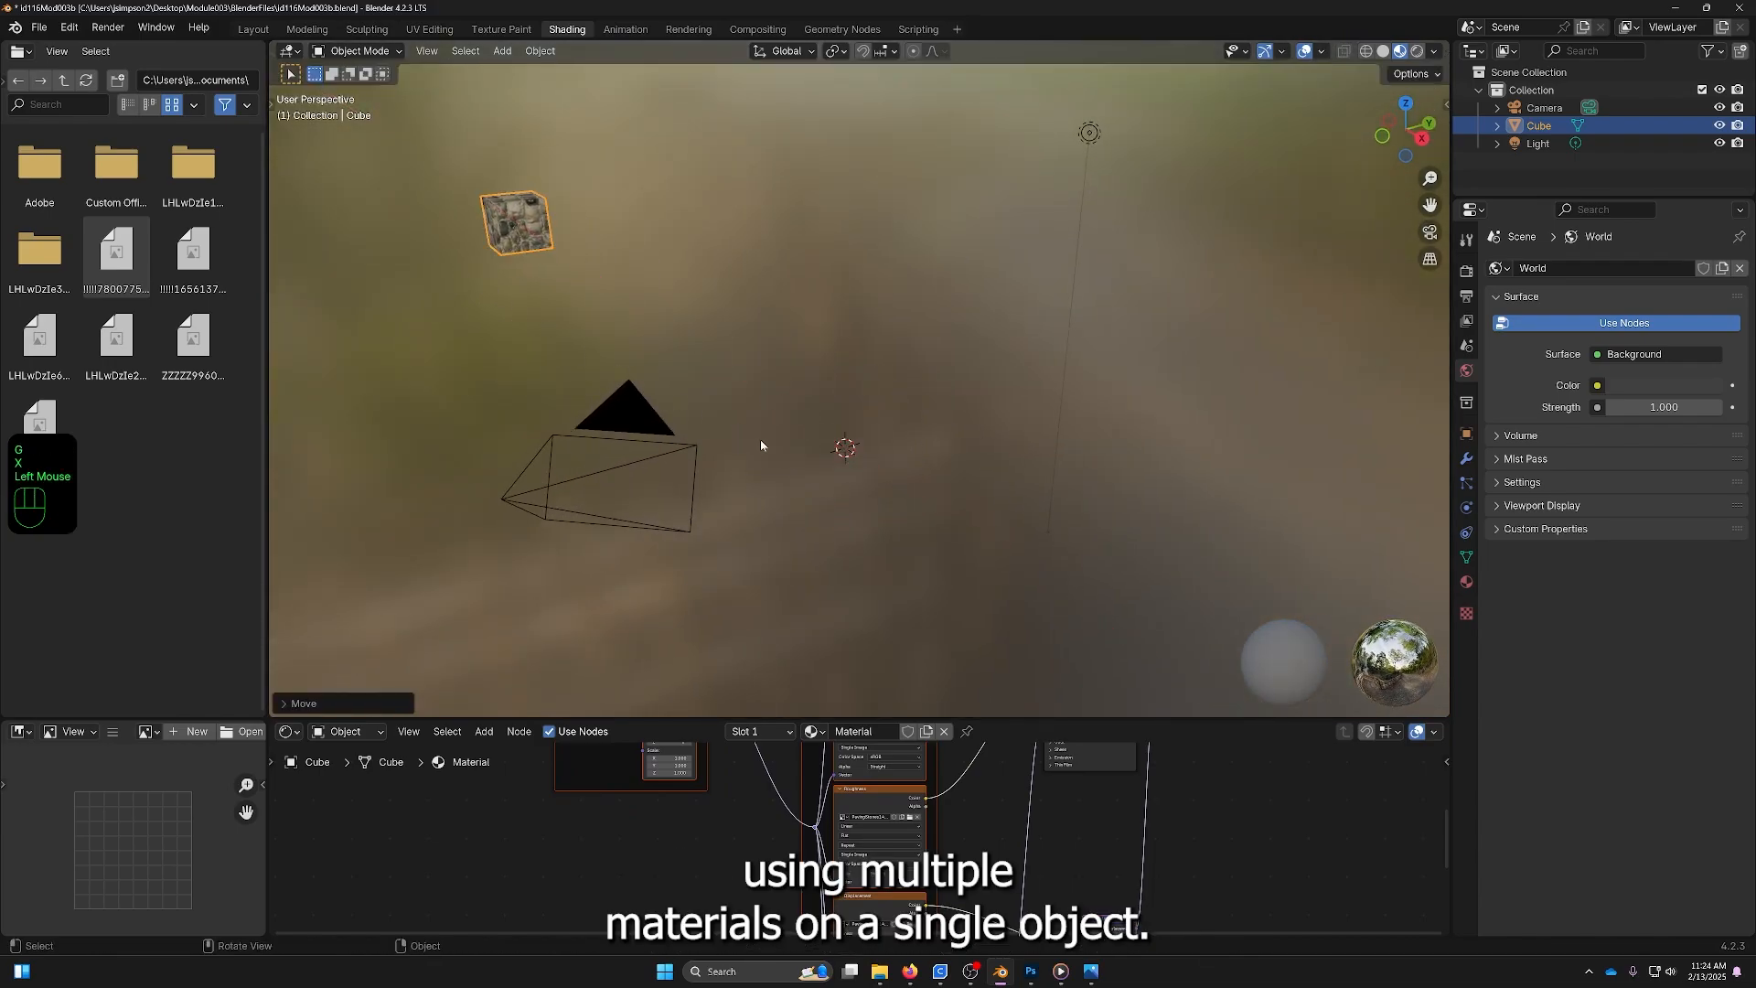
Deselect the textured cube and add a new mesh cube at the scene centre.
{"action": "left_click", "coordinate": [840, 462]}
{"action": "middle_click_drag", "start_coordinate": [909, 506], "coordinate": [952, 497]}
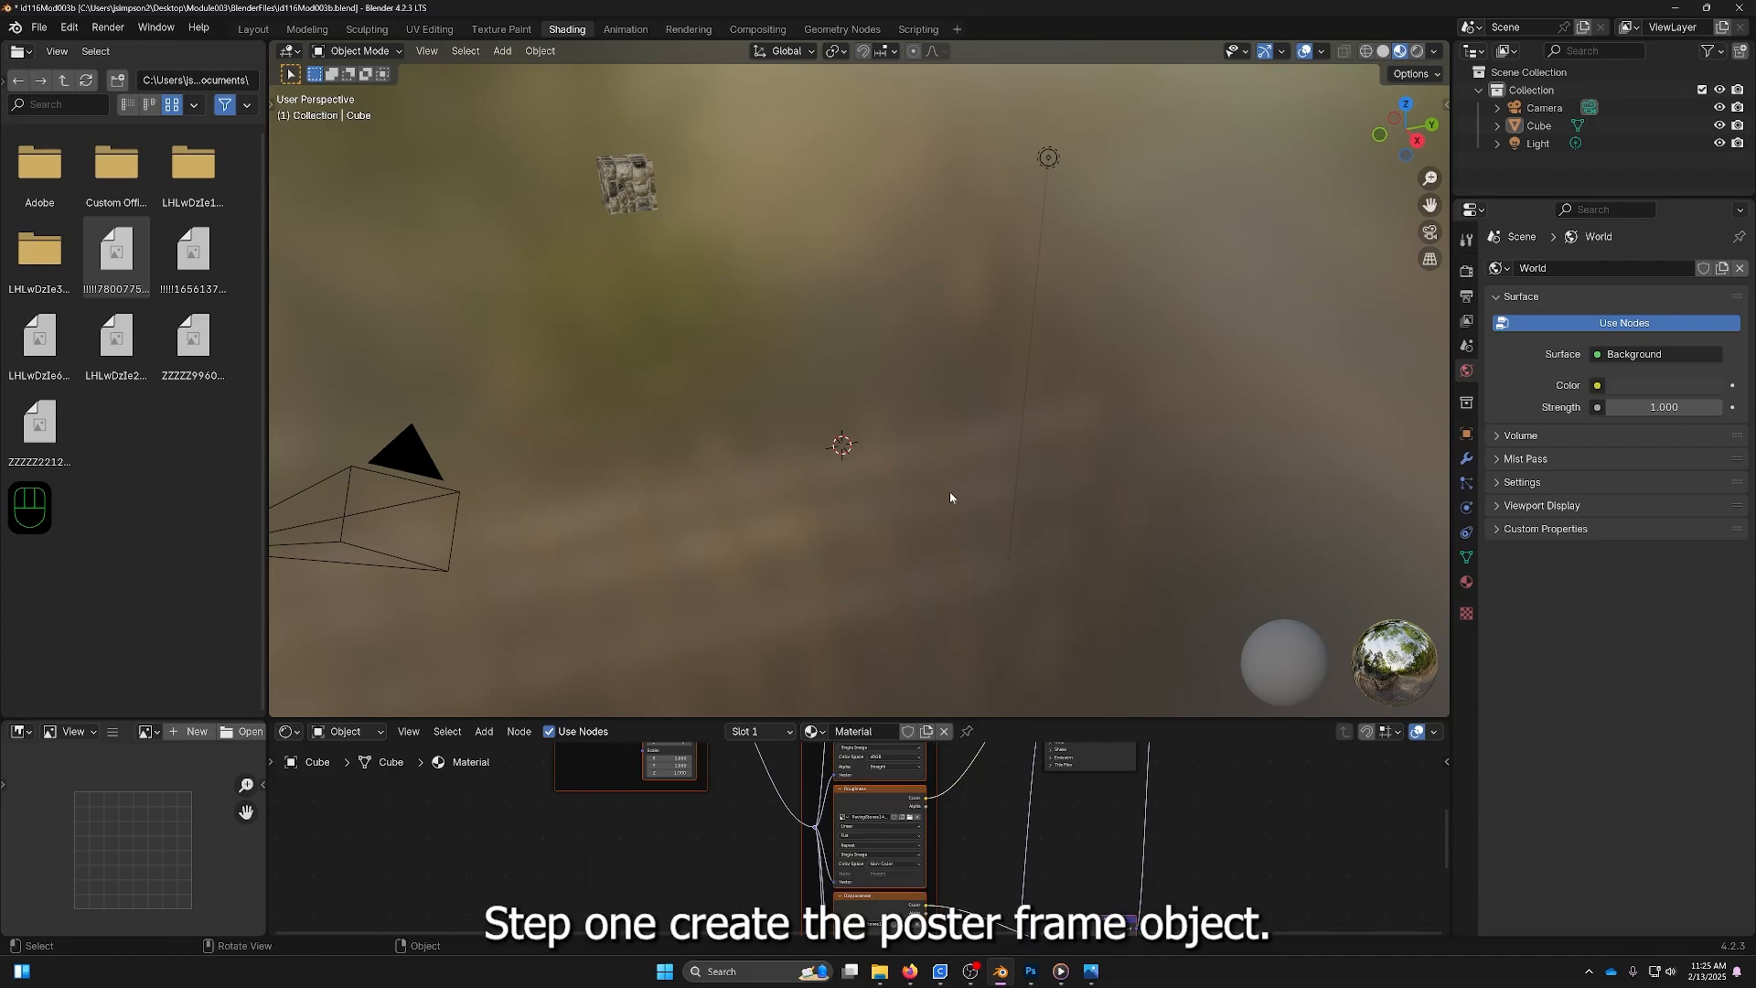
{"action": "key", "text": "shift+a"}
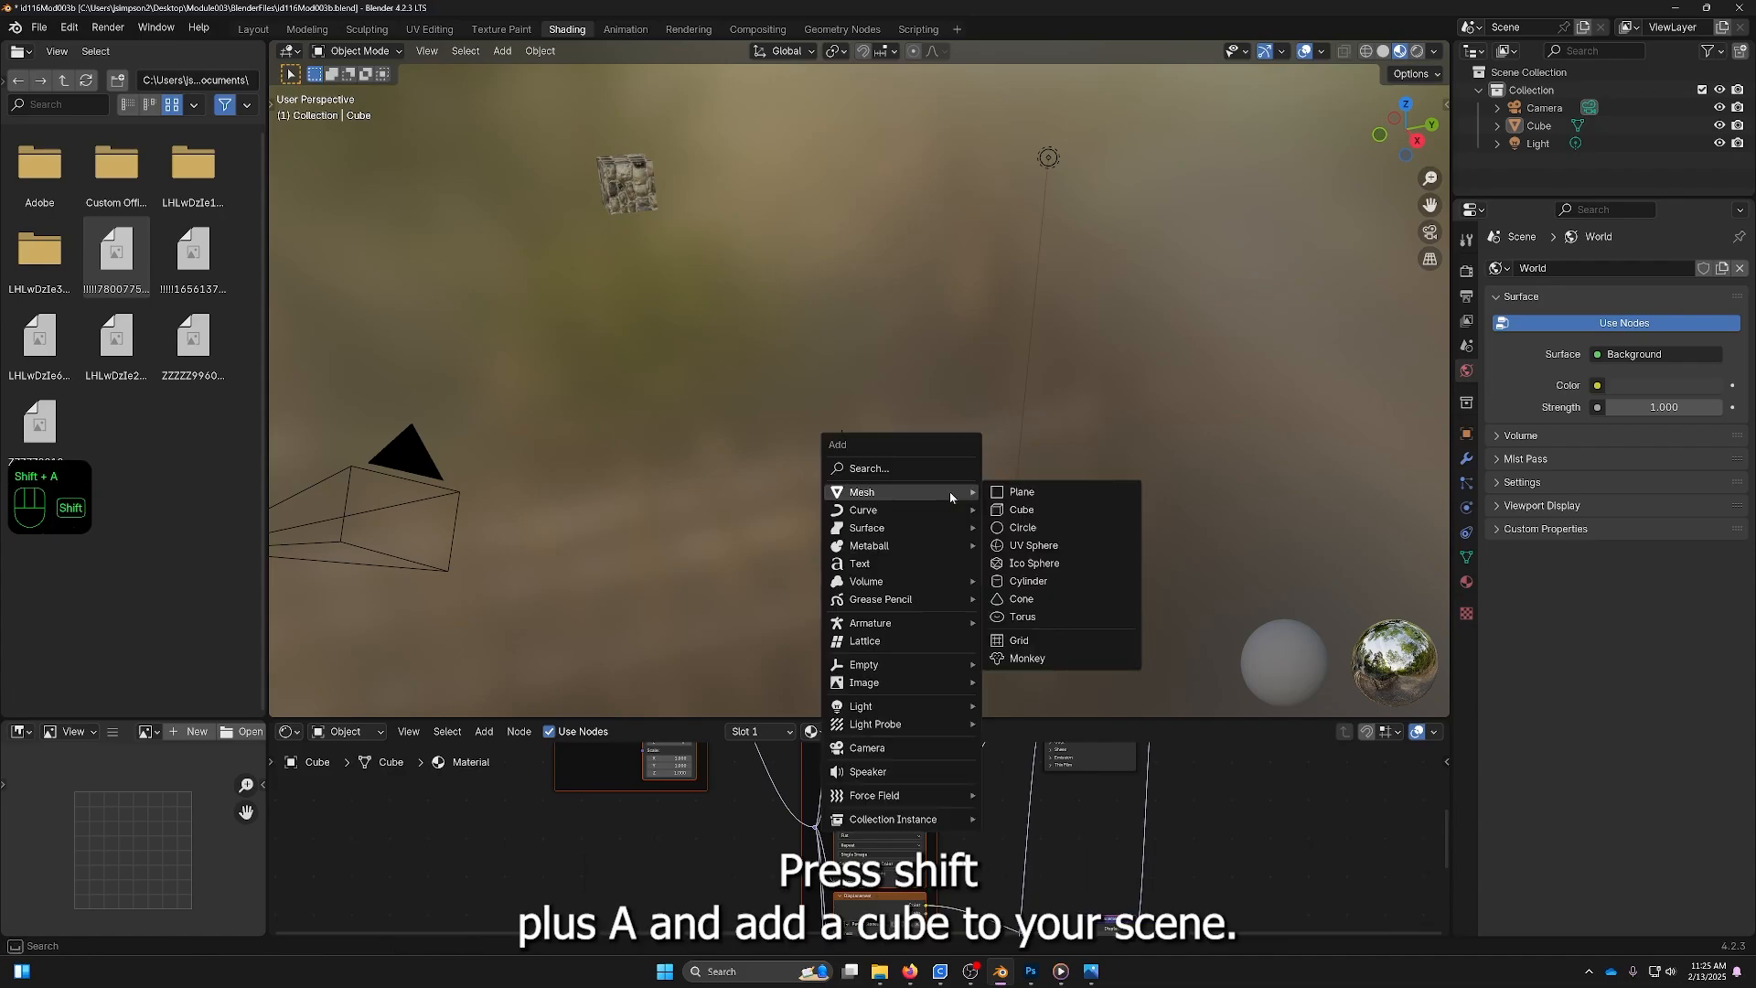
{"action": "left_click", "coordinate": [1015, 509]}
{"action": "middle_click_drag", "start_coordinate": [869, 528], "coordinate": [1043, 510]}
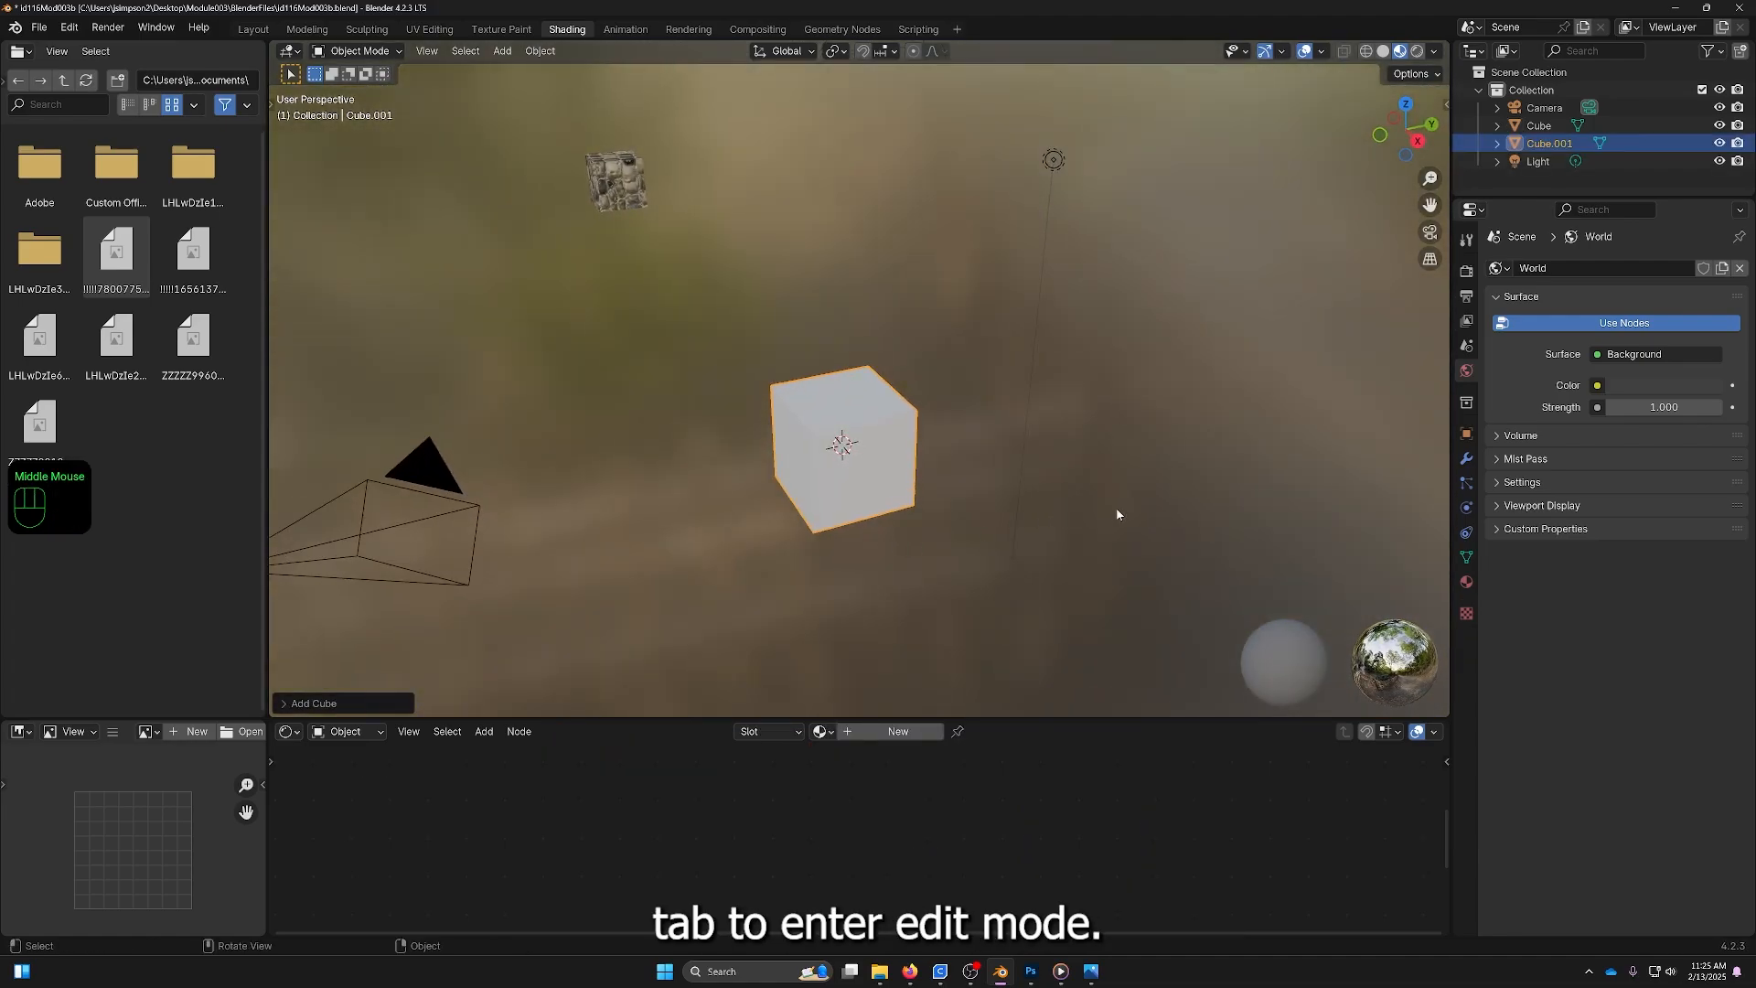
Enter Edit Mode on the new cube and scale its mesh down along Z into a flat slab.
{"action": "key", "text": "Tab"}
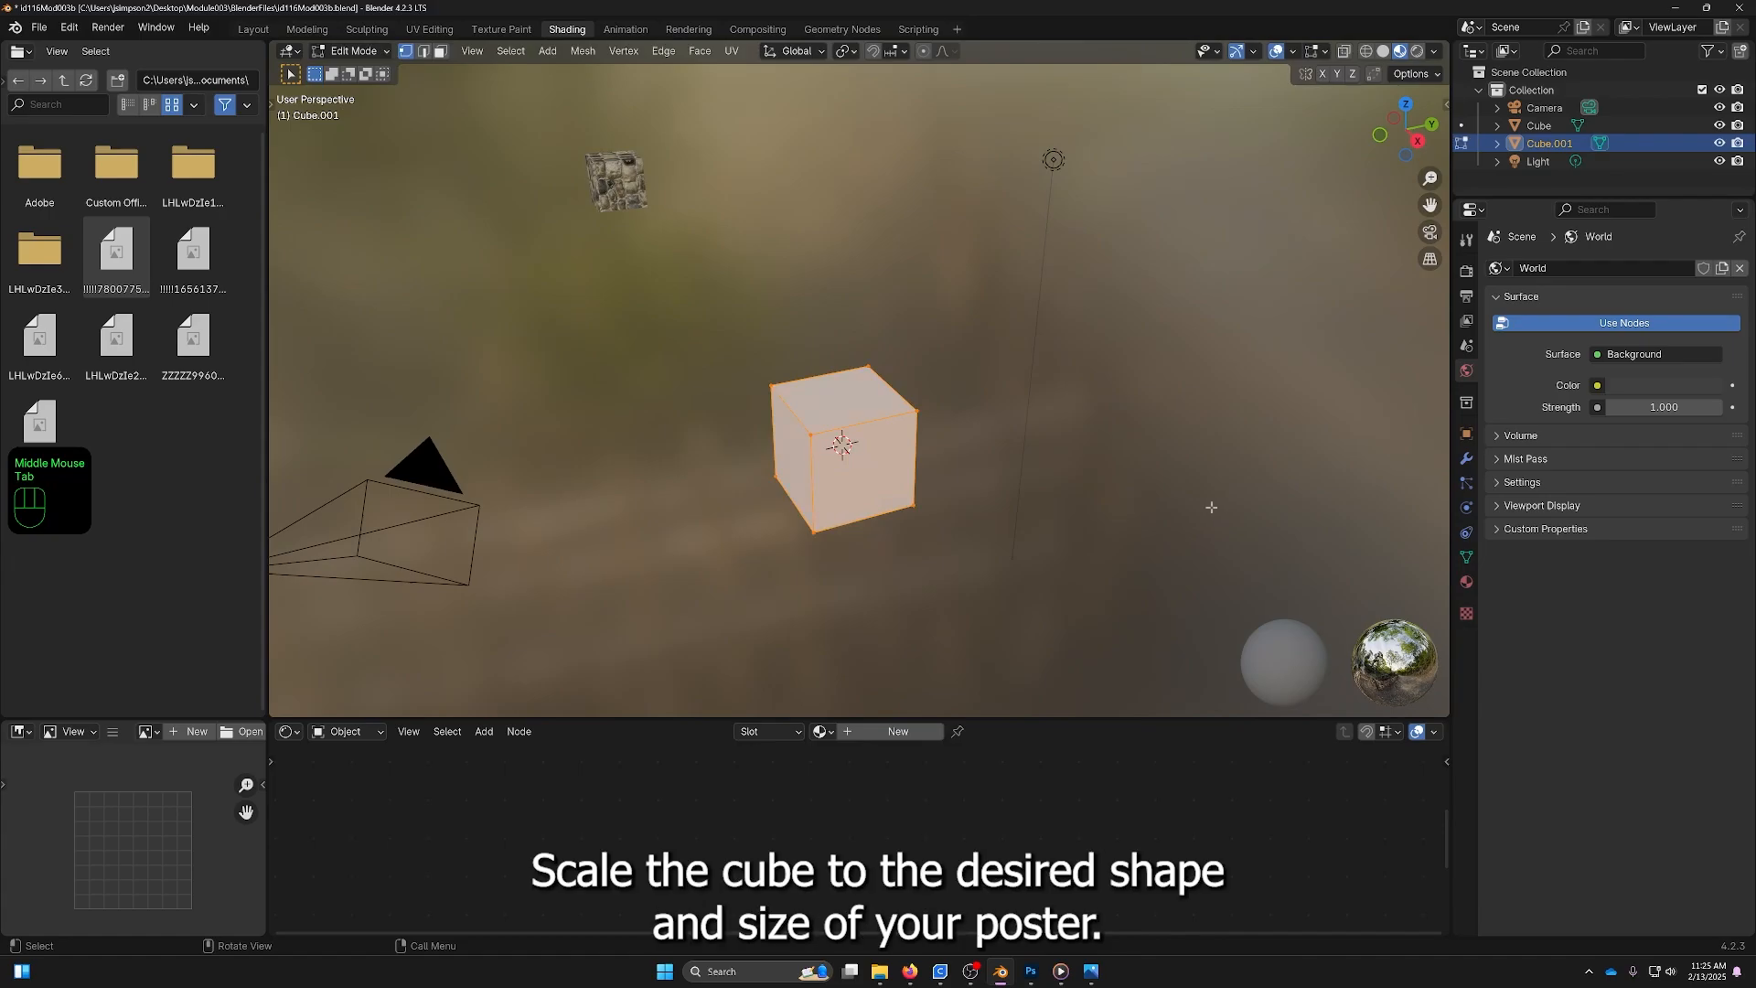
{"action": "key", "text": "s"}
{"action": "key", "text": "z"}
{"action": "left_click", "coordinate": [953, 485]}
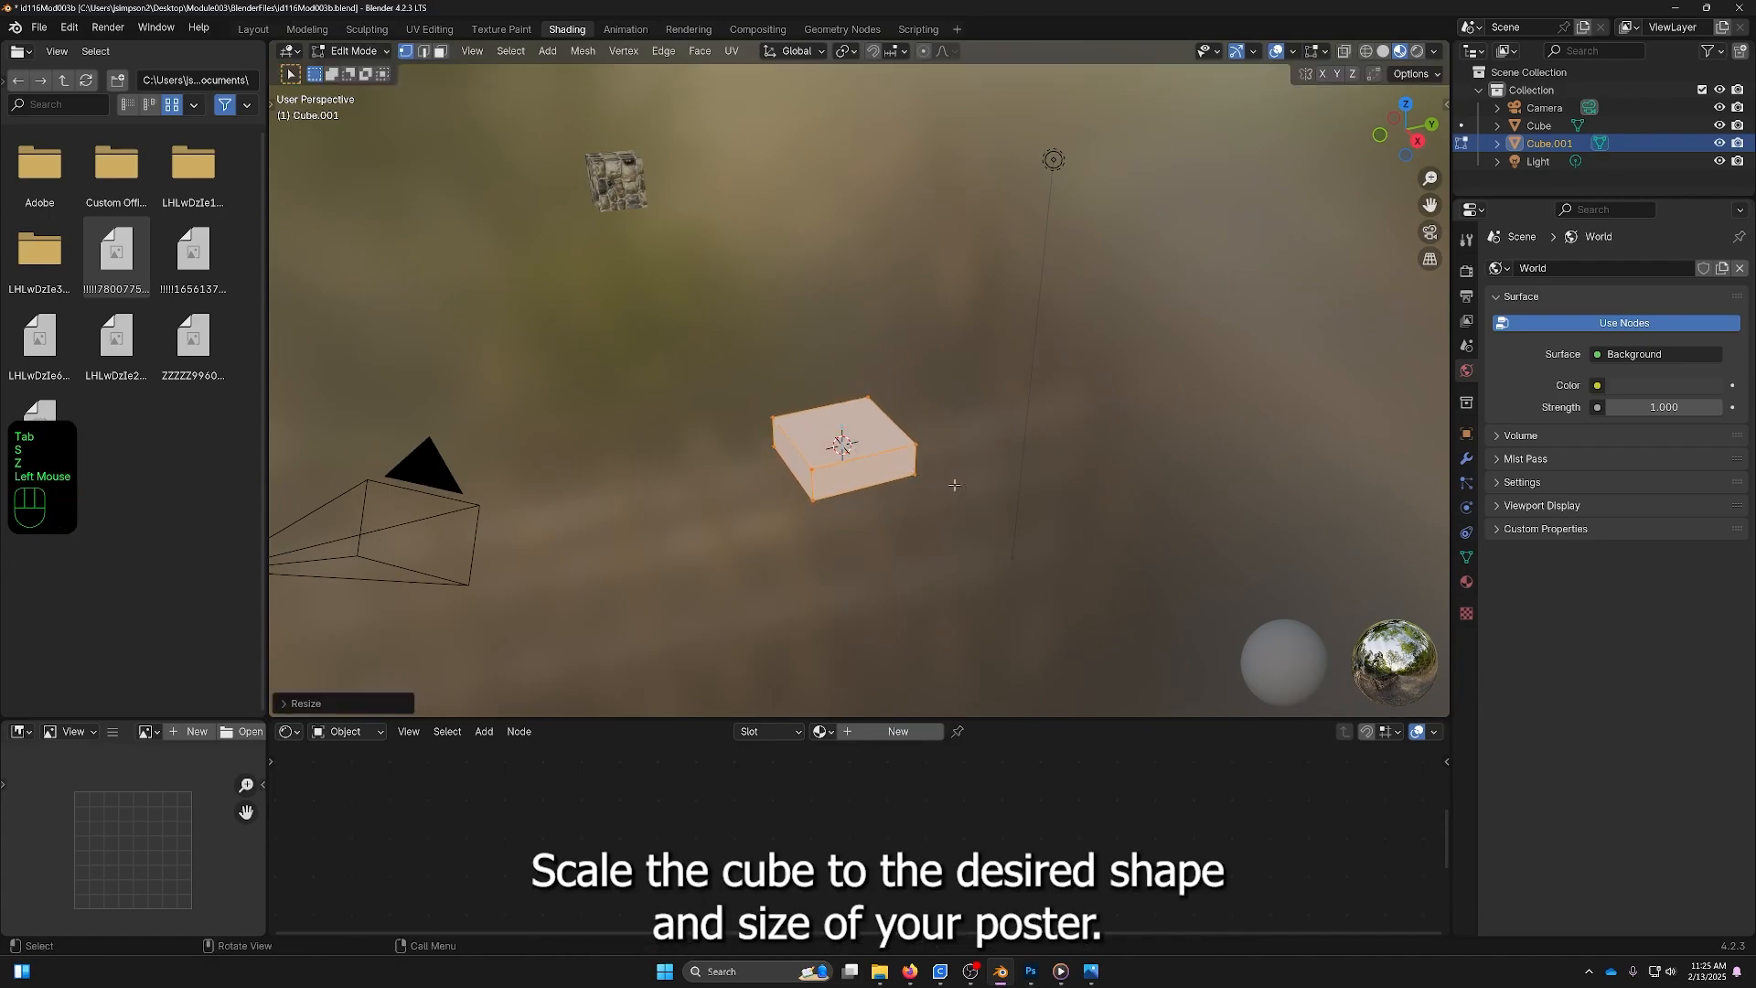
{"action": "key", "text": "s"}
{"action": "key", "text": "y"}
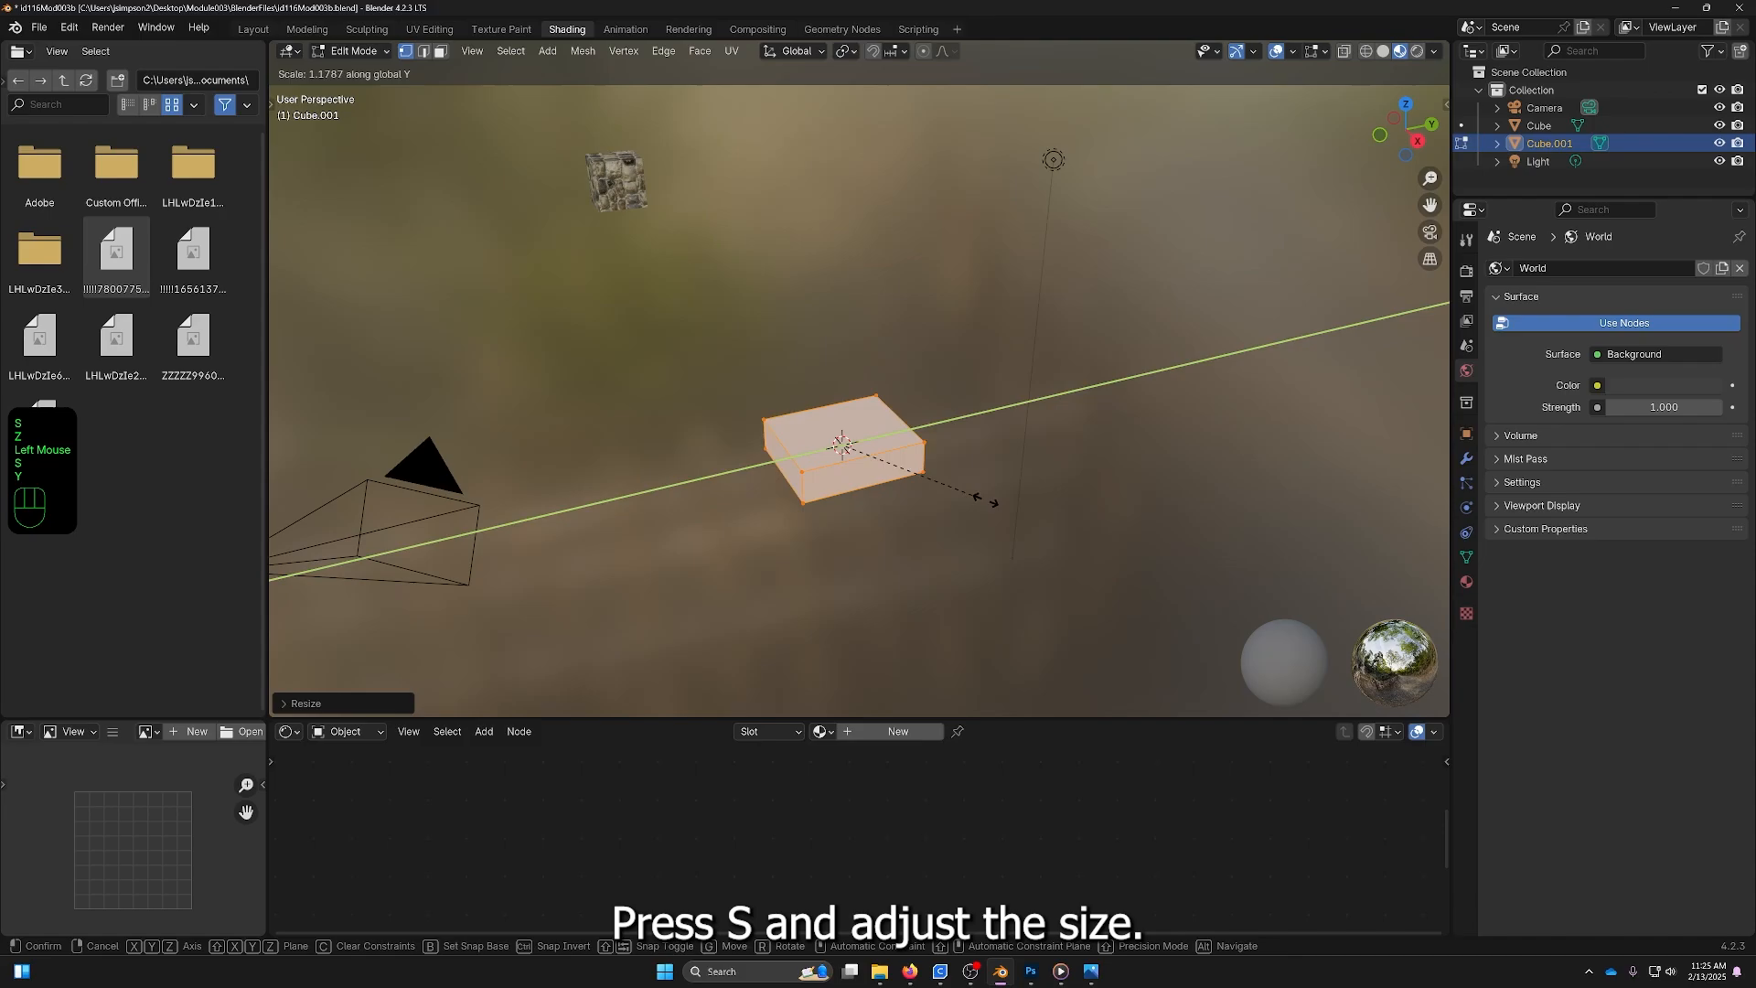
{"action": "right_click", "coordinate": [998, 509]}
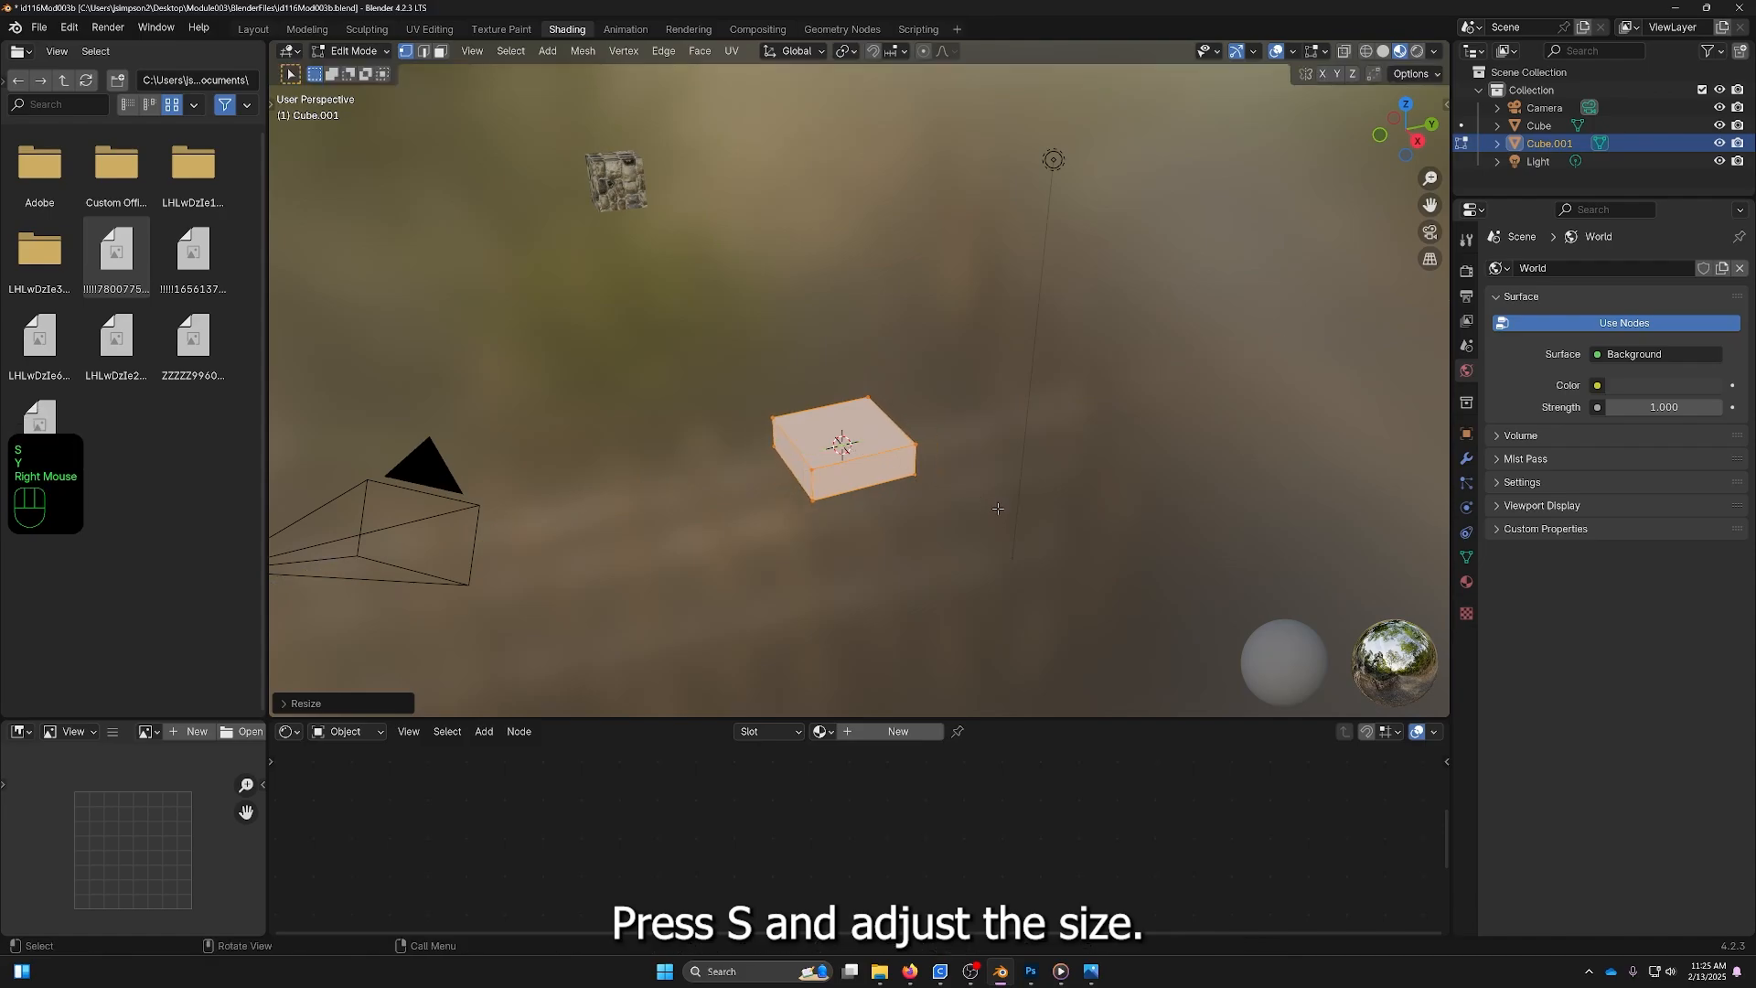
Stretch the flattened cube along the X axis to about 2.1 times its length.
{"action": "key", "text": "s"}
{"action": "key", "text": "x"}
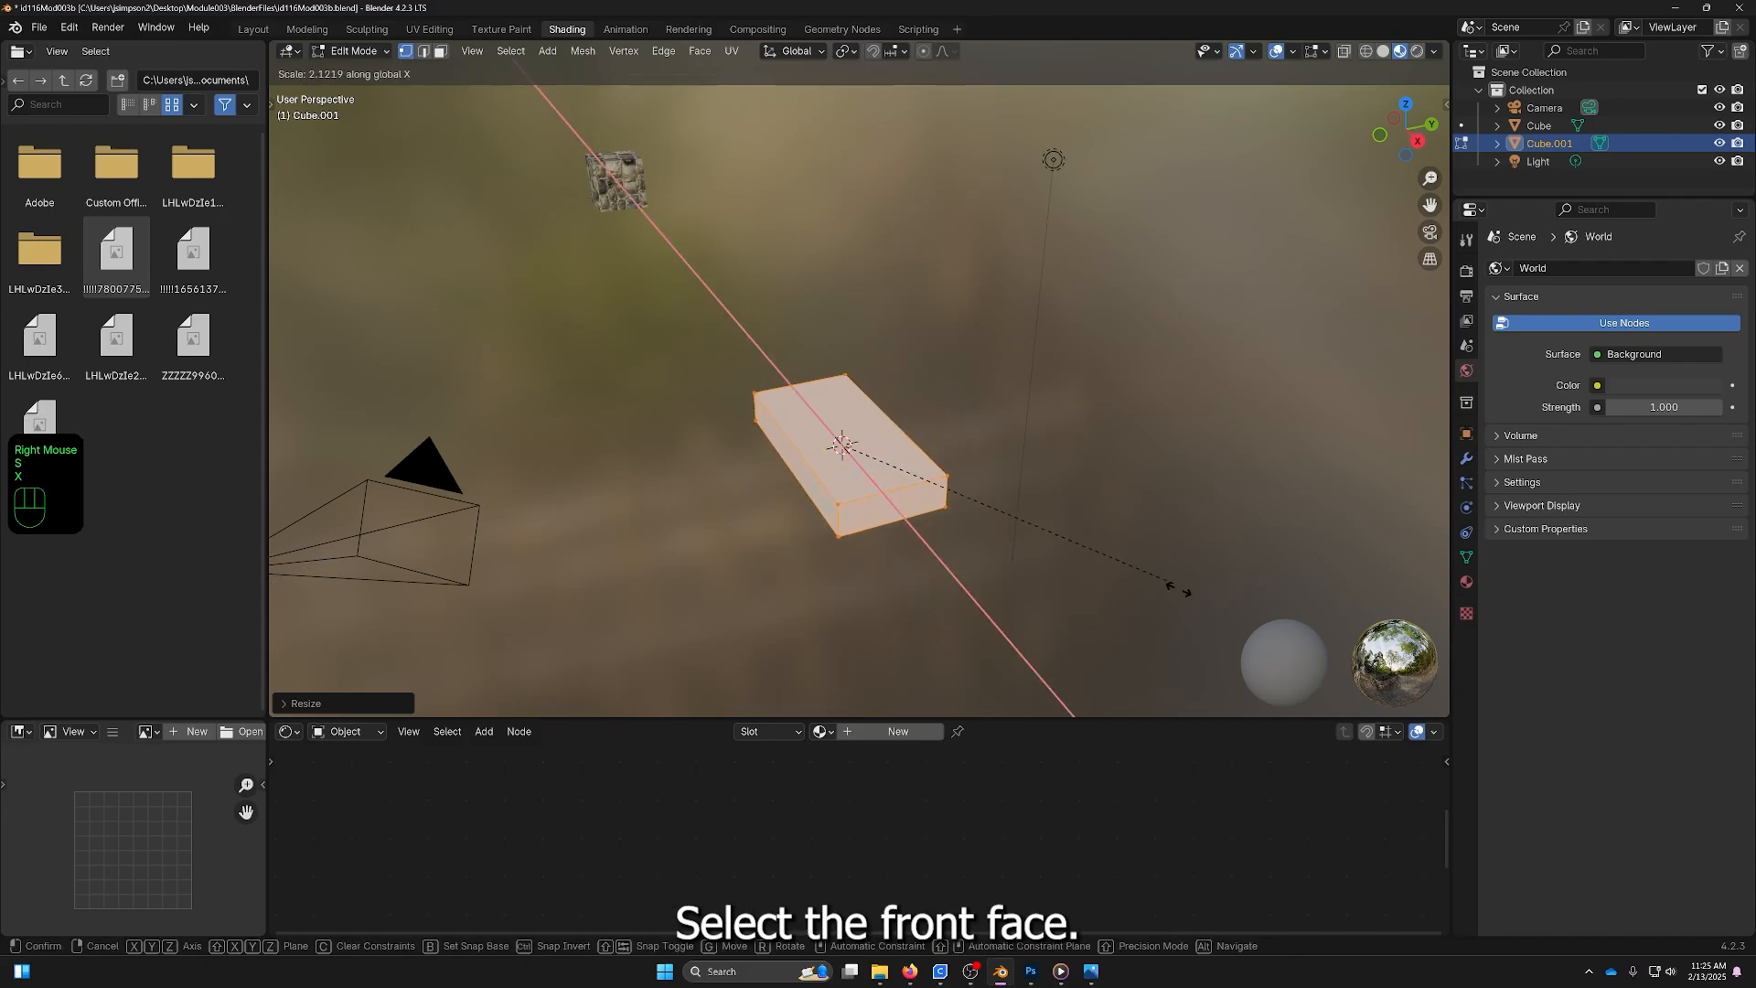
{"action": "left_click", "coordinate": [1150, 589]}
Switch to face selection and inset the slab's top face by about 0.26 m to form a frame border.
{"action": "left_click", "coordinate": [817, 420]}
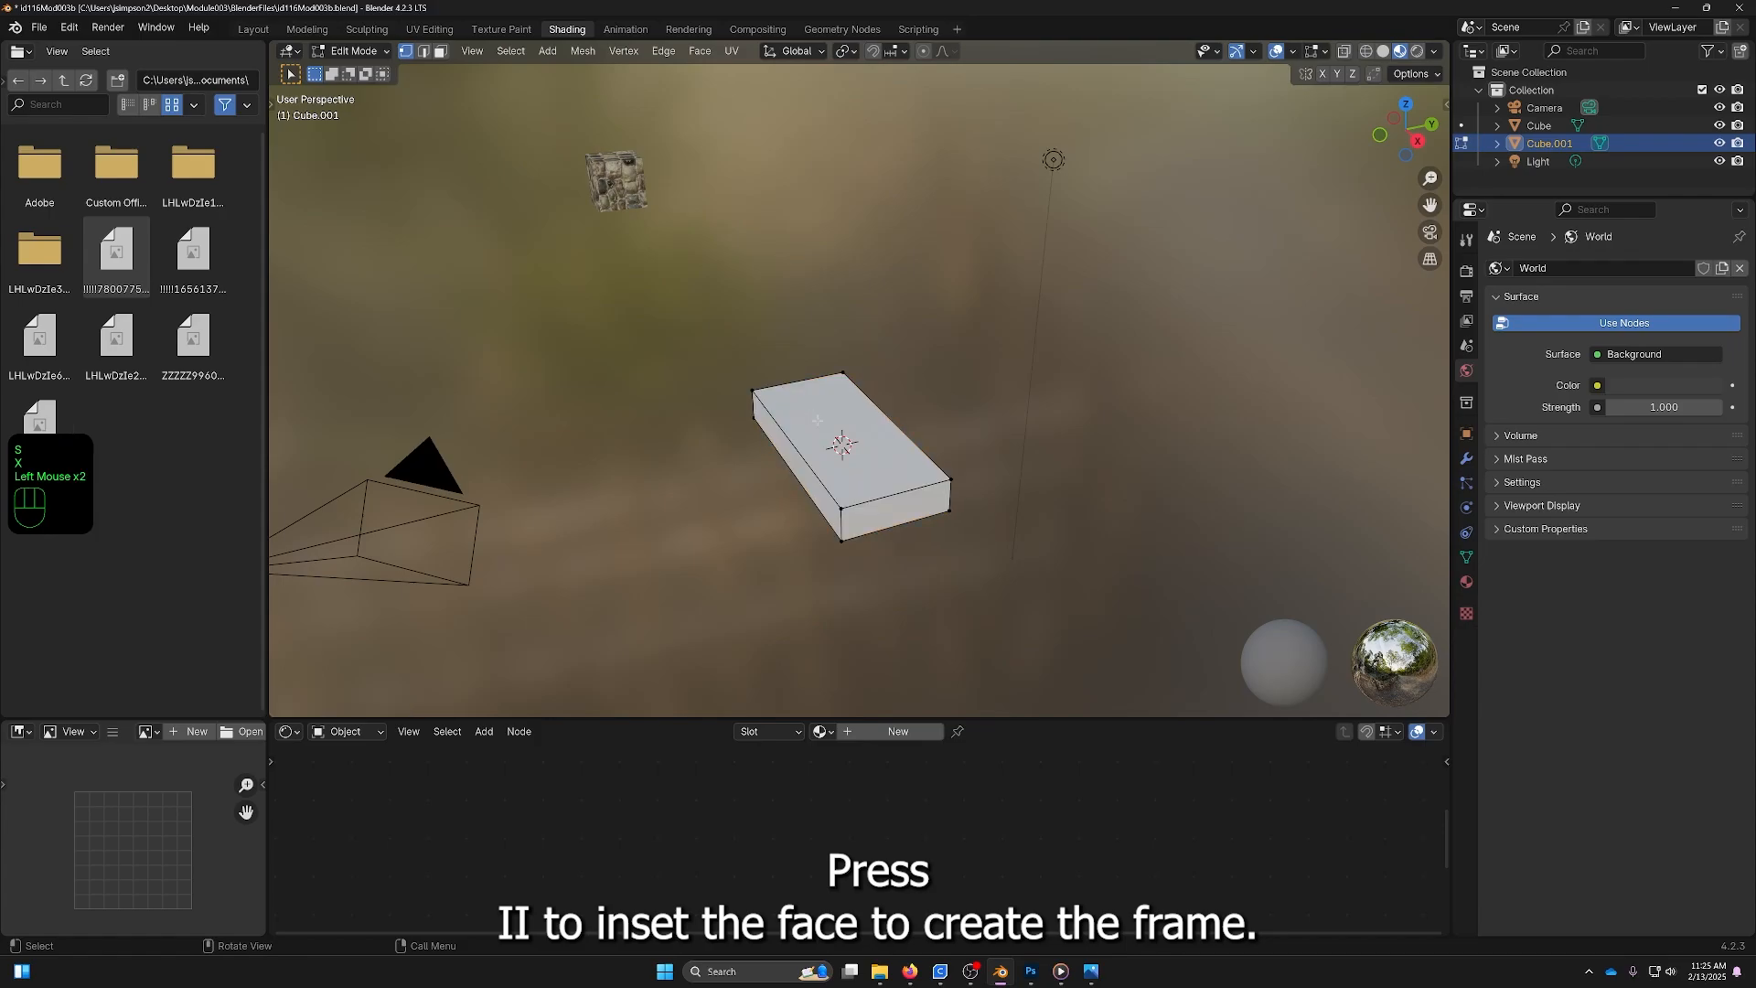
{"action": "key", "text": "3"}
{"action": "left_click", "coordinate": [818, 421]}
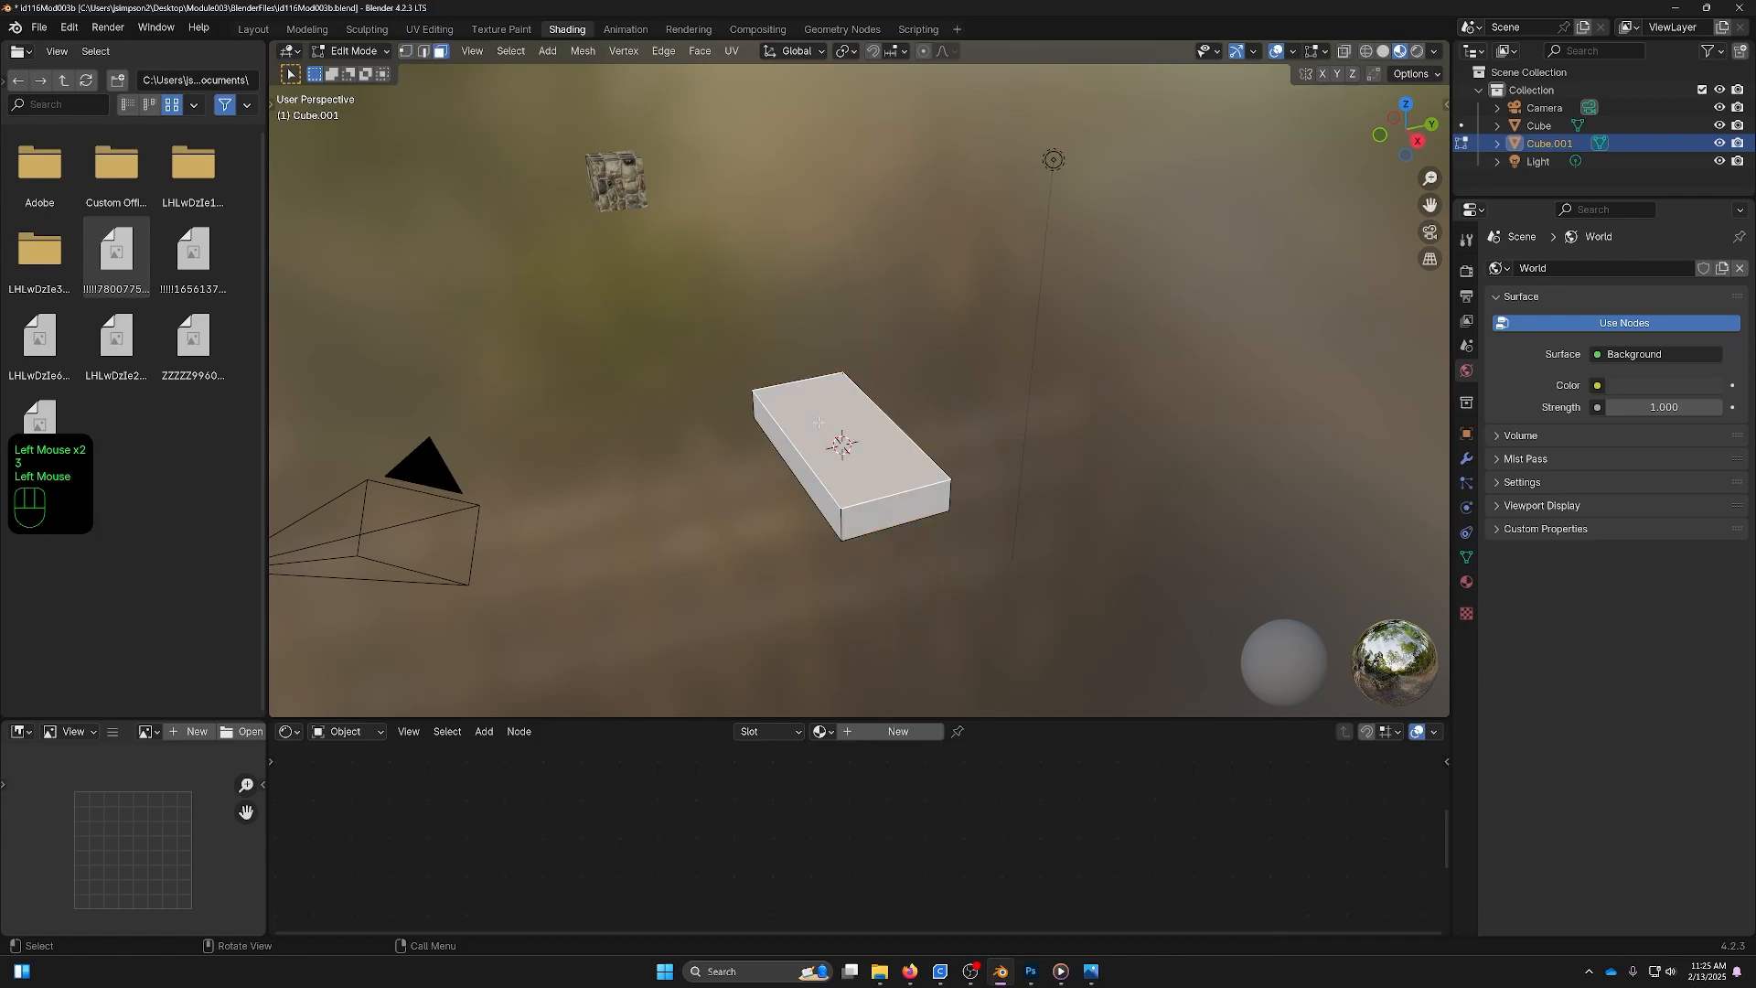
{"action": "key", "text": "i"}
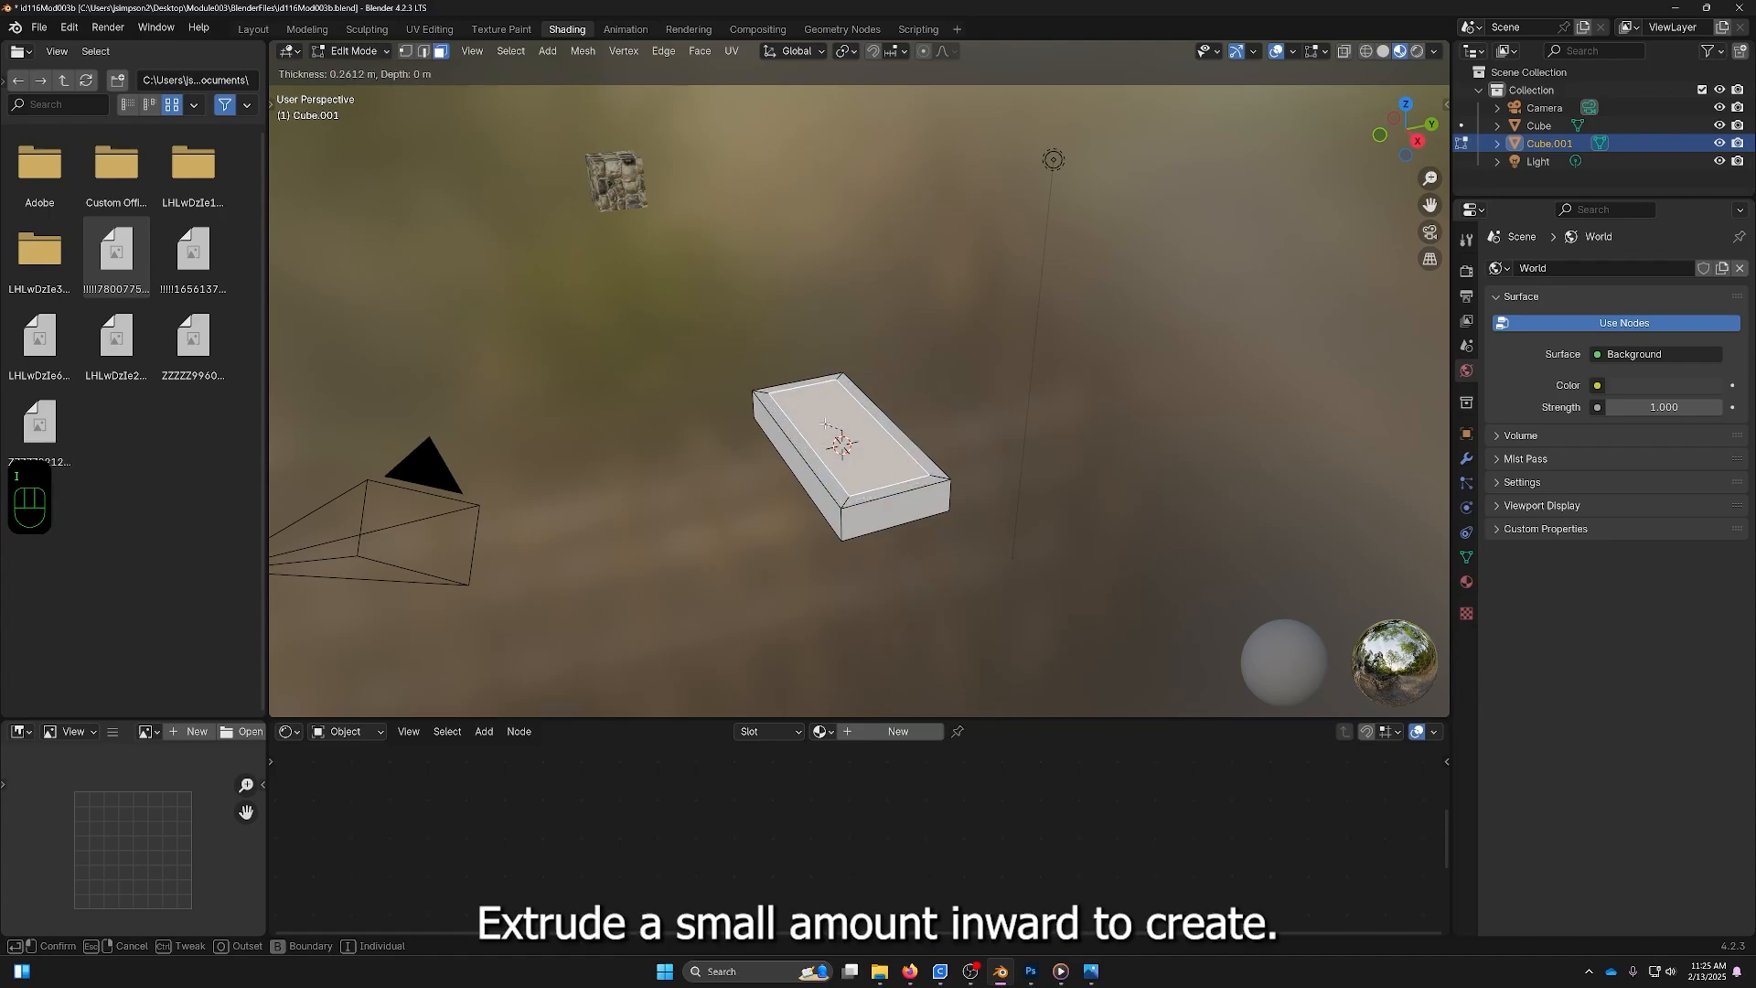
{"action": "left_click", "coordinate": [825, 424]}
{"action": "key", "text": "alt+Tab"}
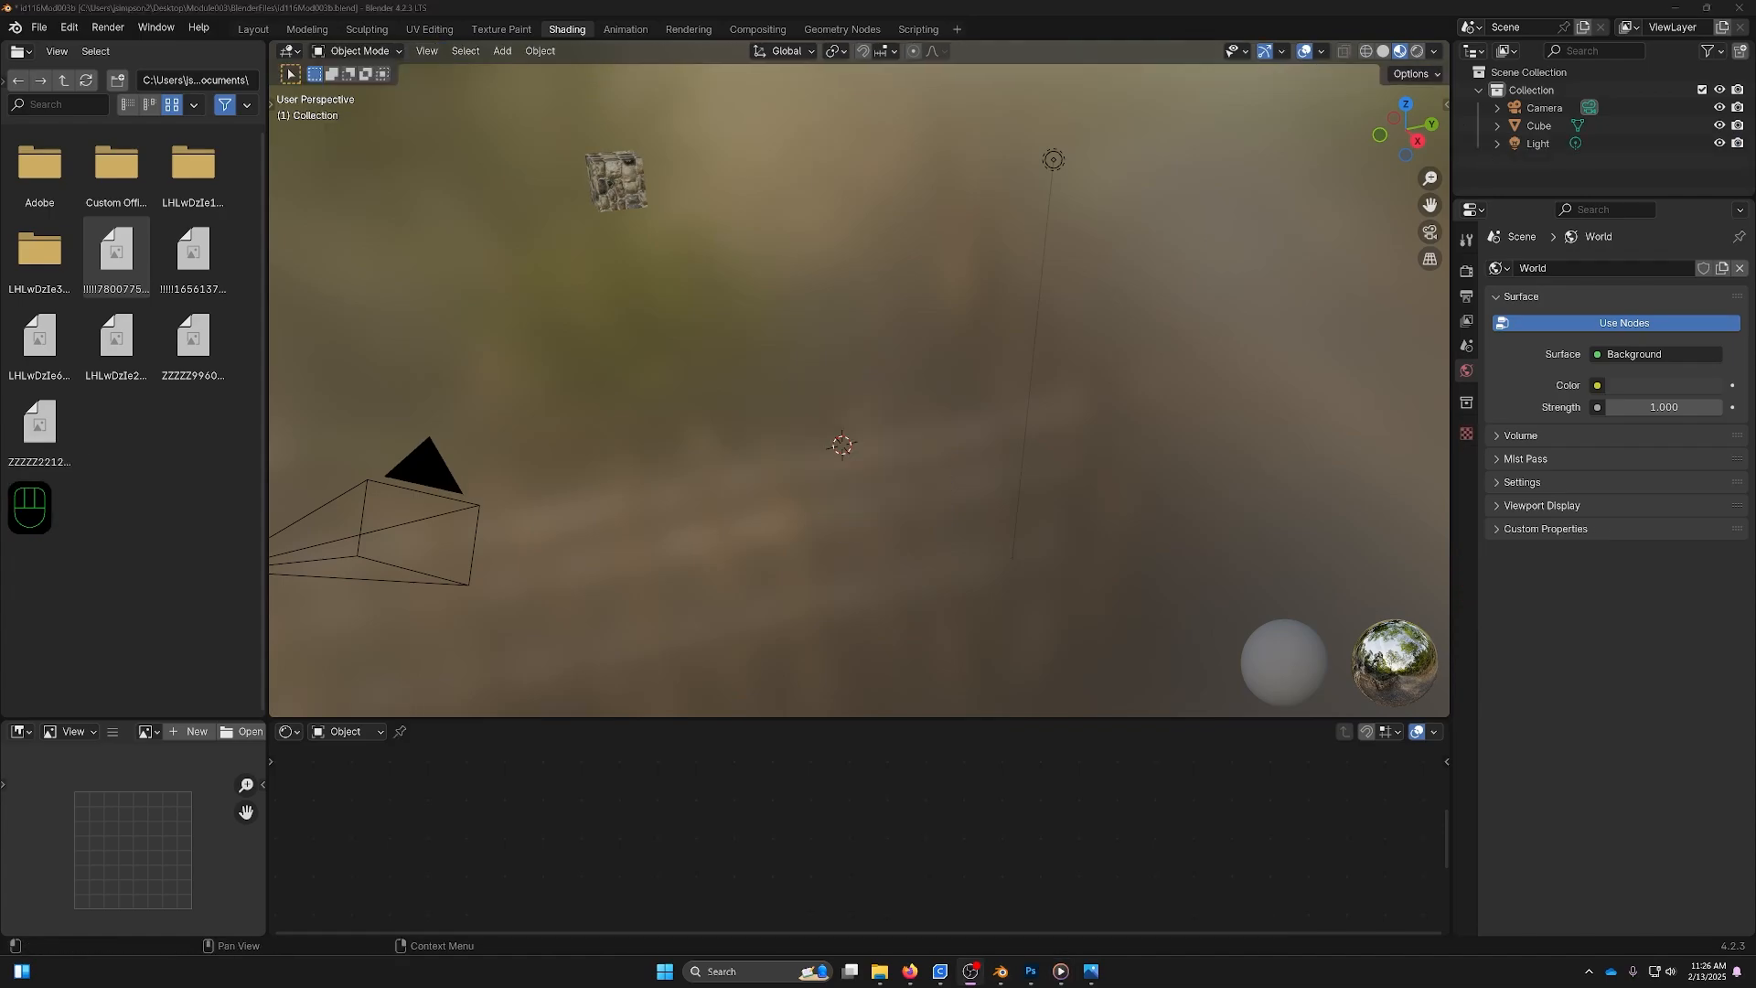
{"action": "key", "text": "alt+Tab"}
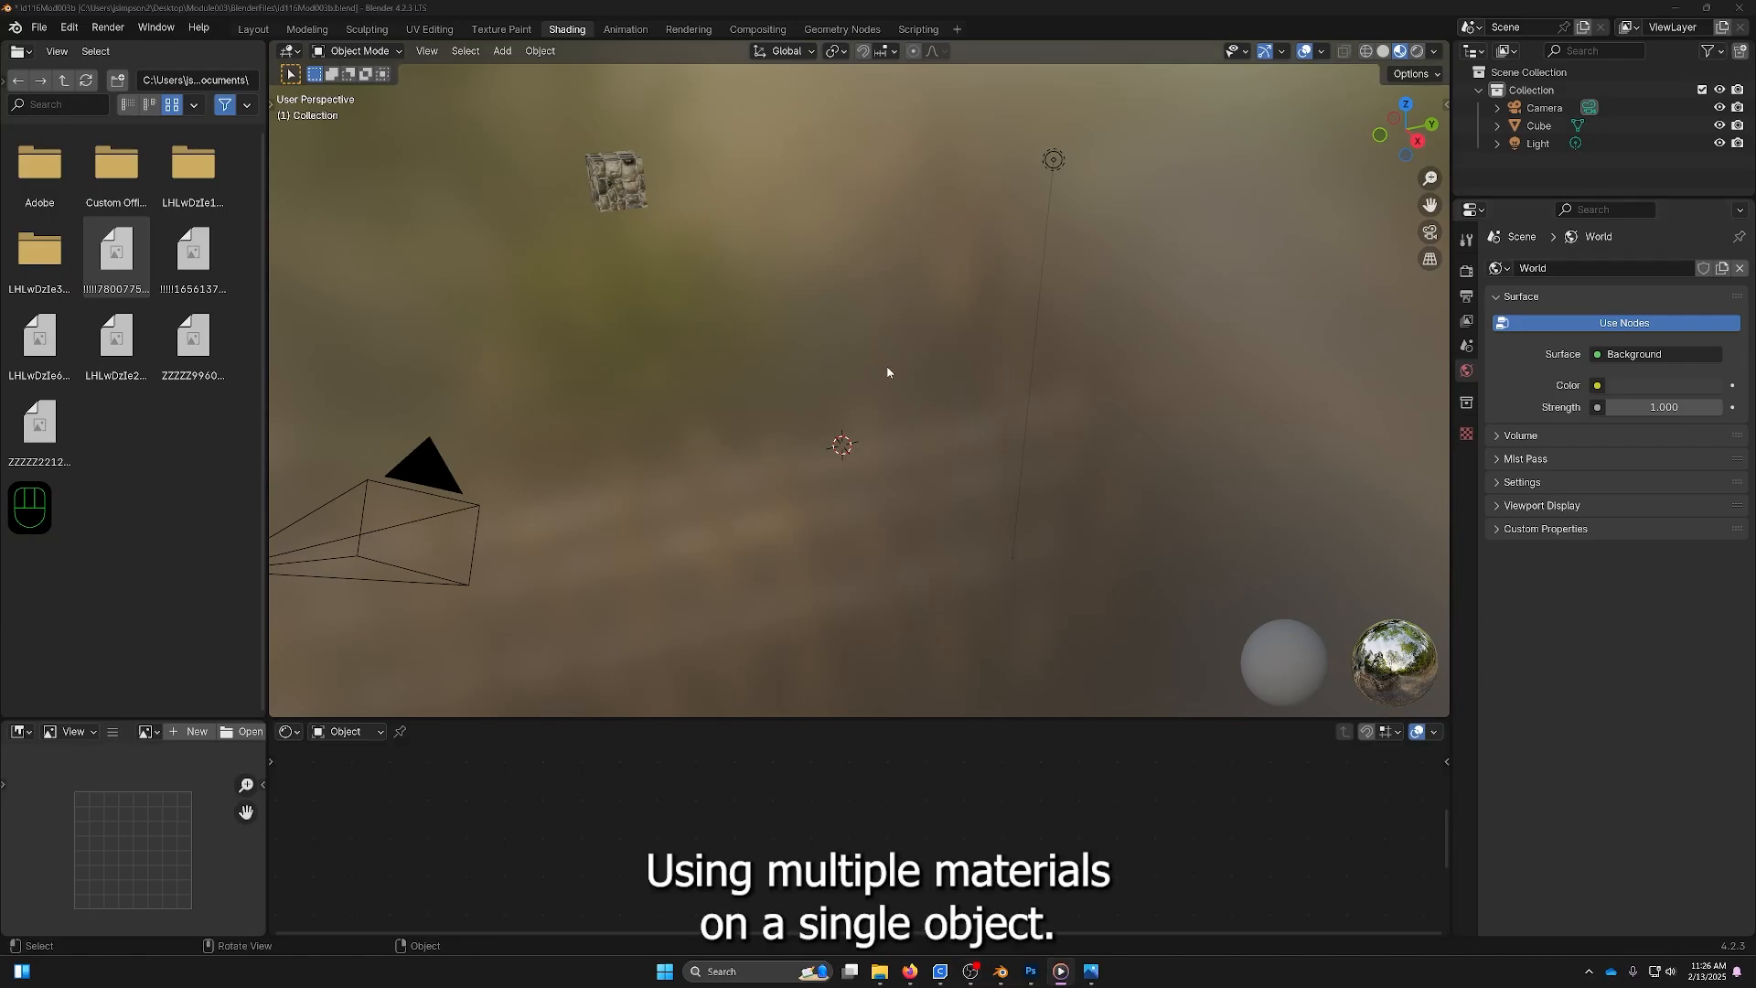
{"action": "left_click", "coordinate": [874, 423]}
{"action": "middle_click_drag", "start_coordinate": [900, 395], "coordinate": [909, 420]}
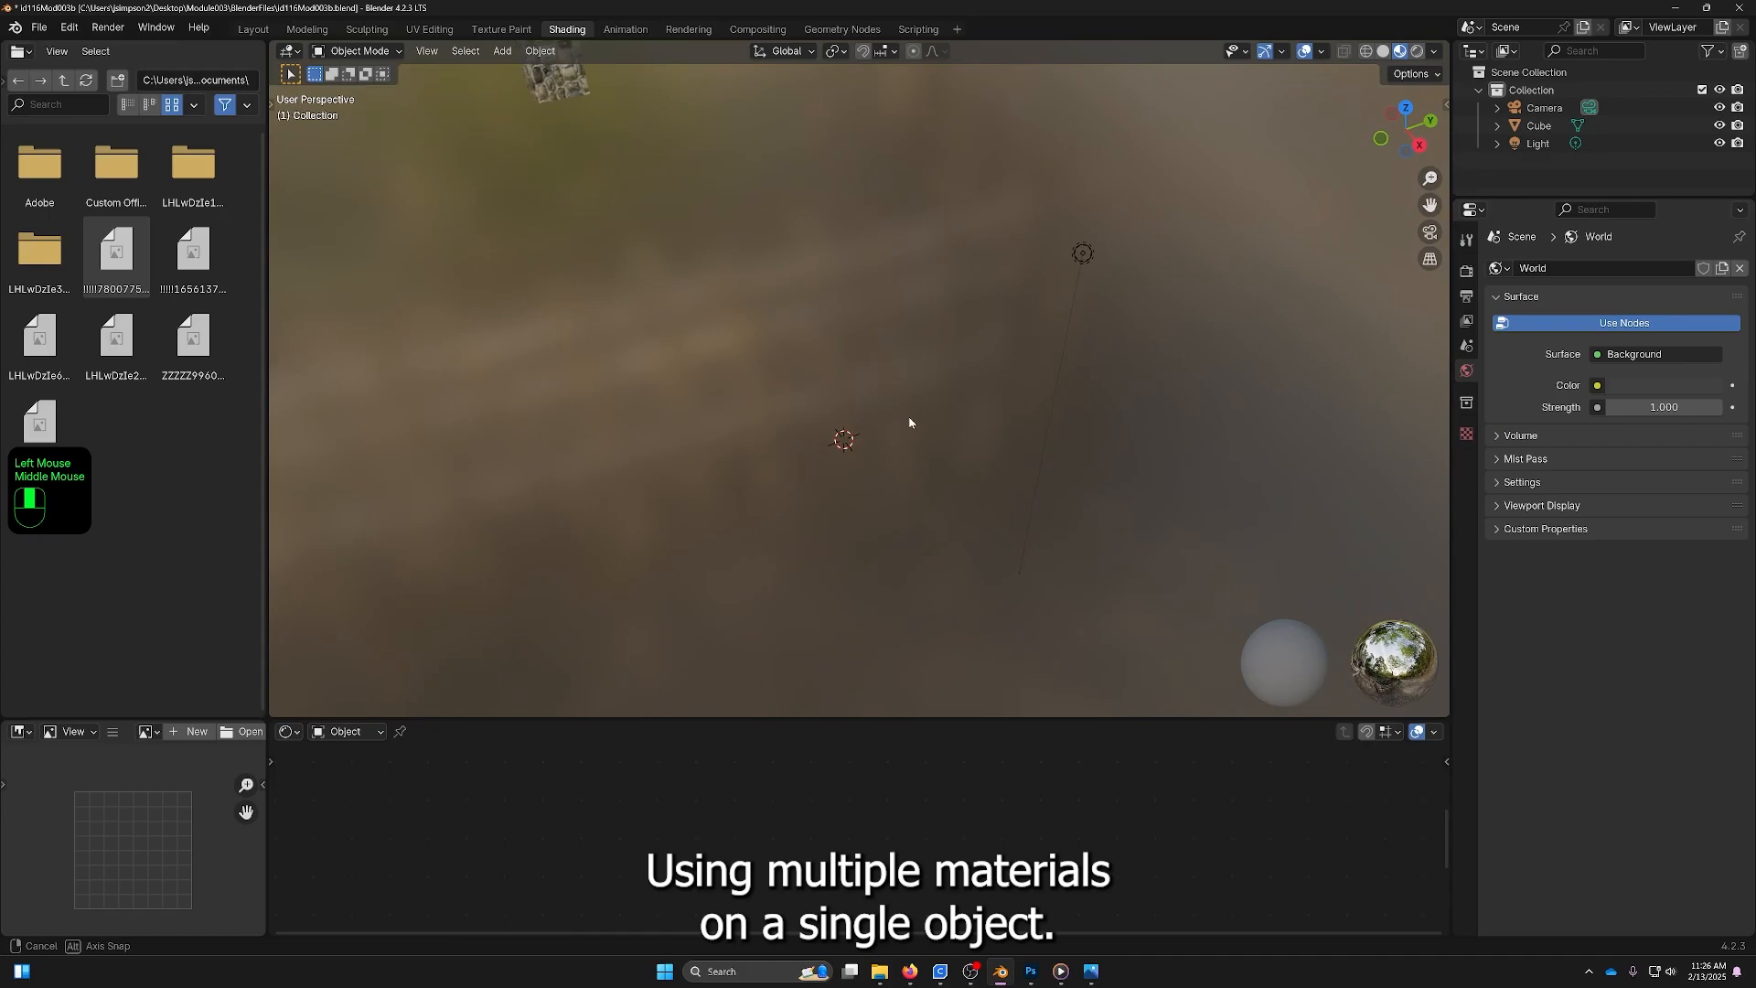
{"action": "scroll", "coordinate": [907, 433], "scroll_direction": "up", "scroll_amount": 2}
{"action": "scroll", "coordinate": [932, 502], "scroll_direction": "up", "scroll_amount": 1}
{"action": "middle_click_drag", "start_coordinate": [932, 502], "coordinate": [908, 492]}
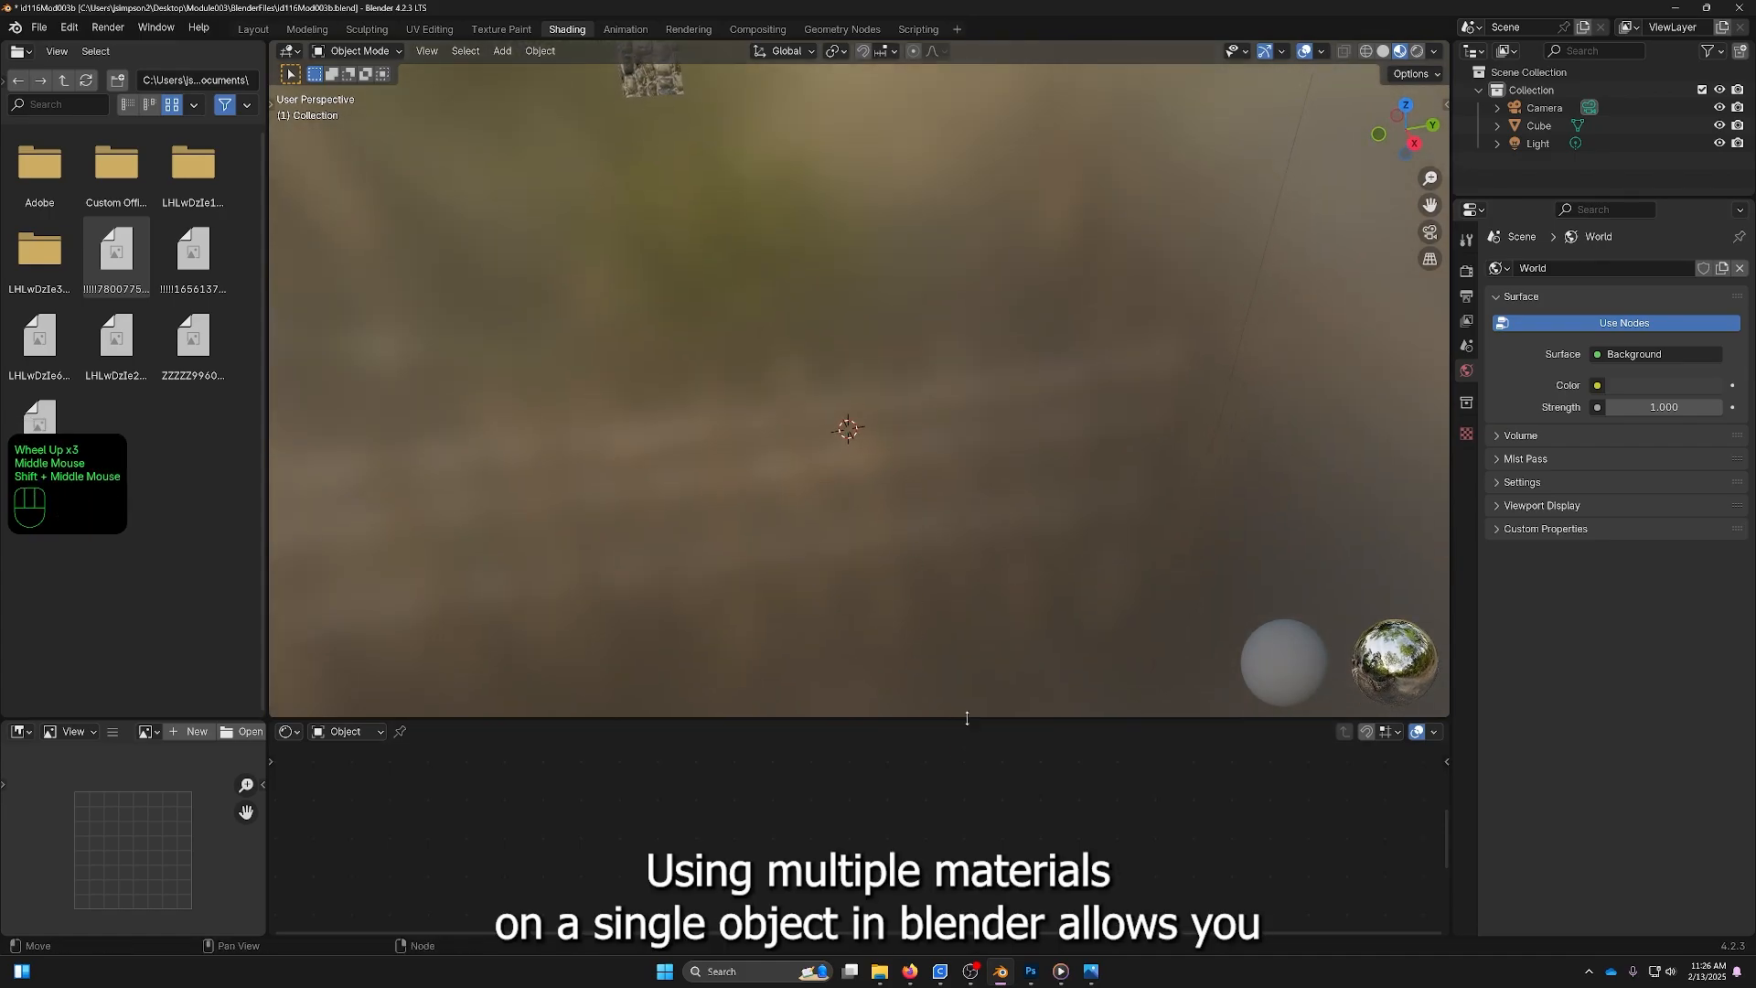
Enlarge the shader node editor, then add a mesh cube at the scene centre and enter Edit Mode on it.
{"action": "left_click_drag", "start_coordinate": [960, 717], "coordinate": [960, 580]}
{"action": "scroll", "coordinate": [891, 384], "scroll_direction": "up", "scroll_amount": 2}
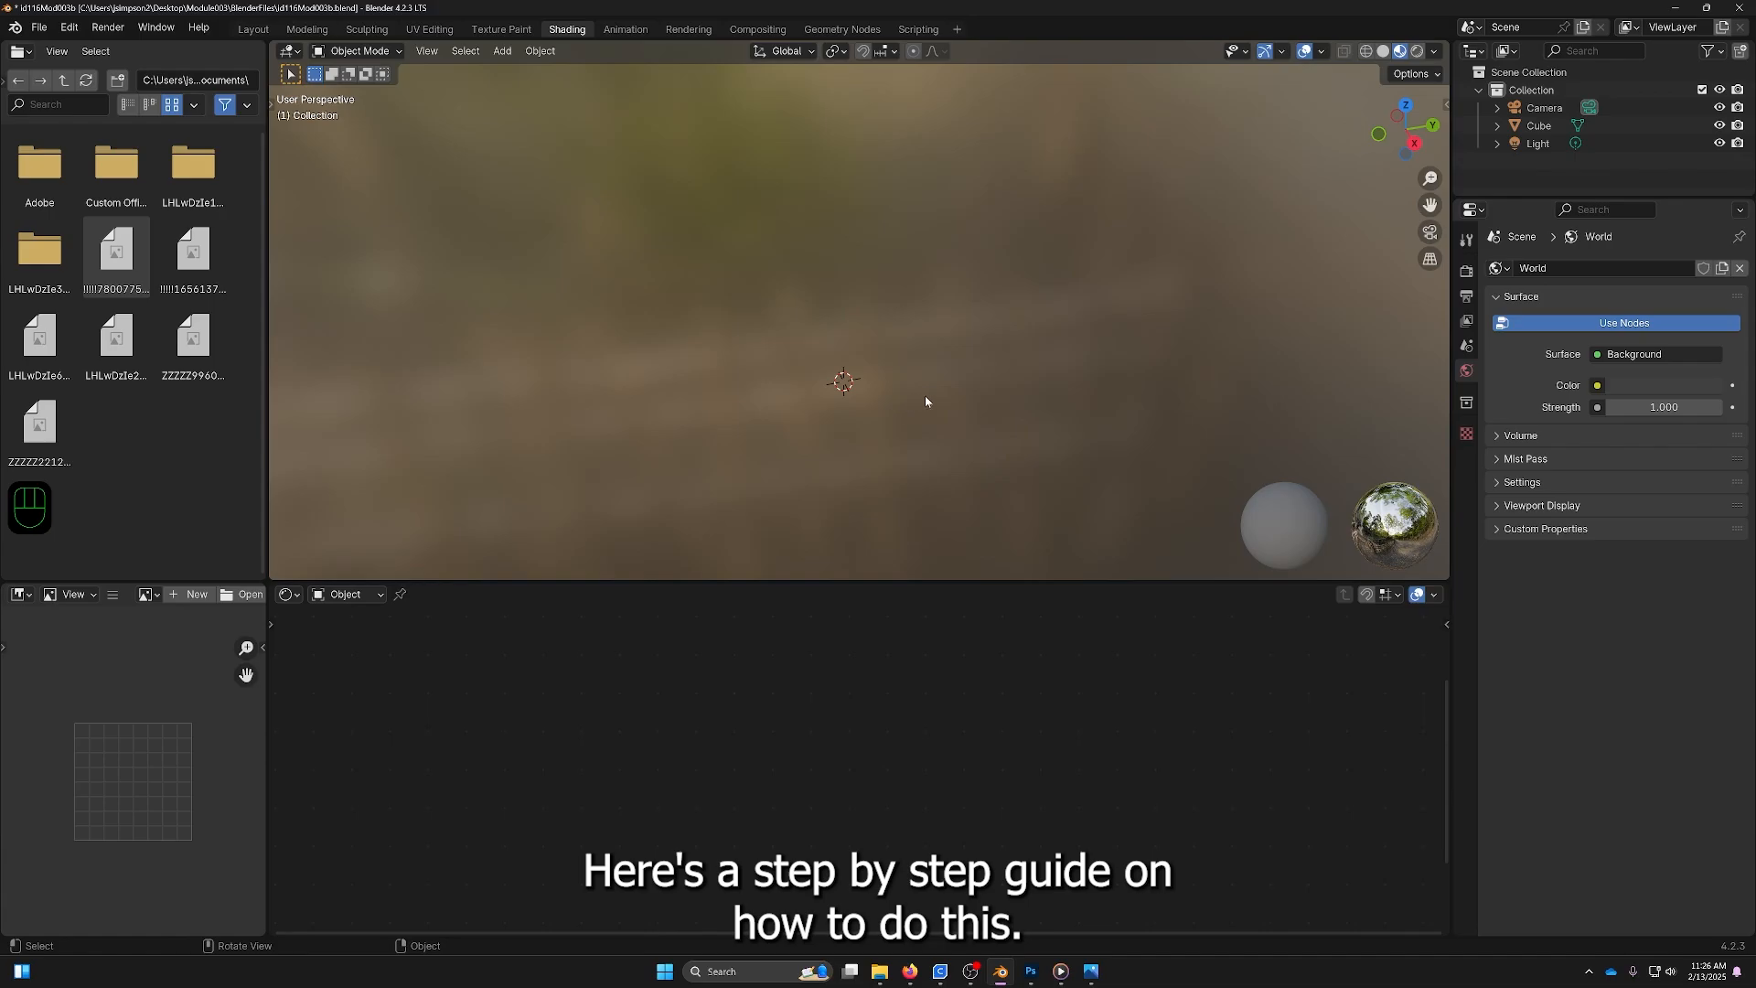
{"action": "key", "text": "shift+a"}
{"action": "mouse_move", "coordinate": [925, 400]}
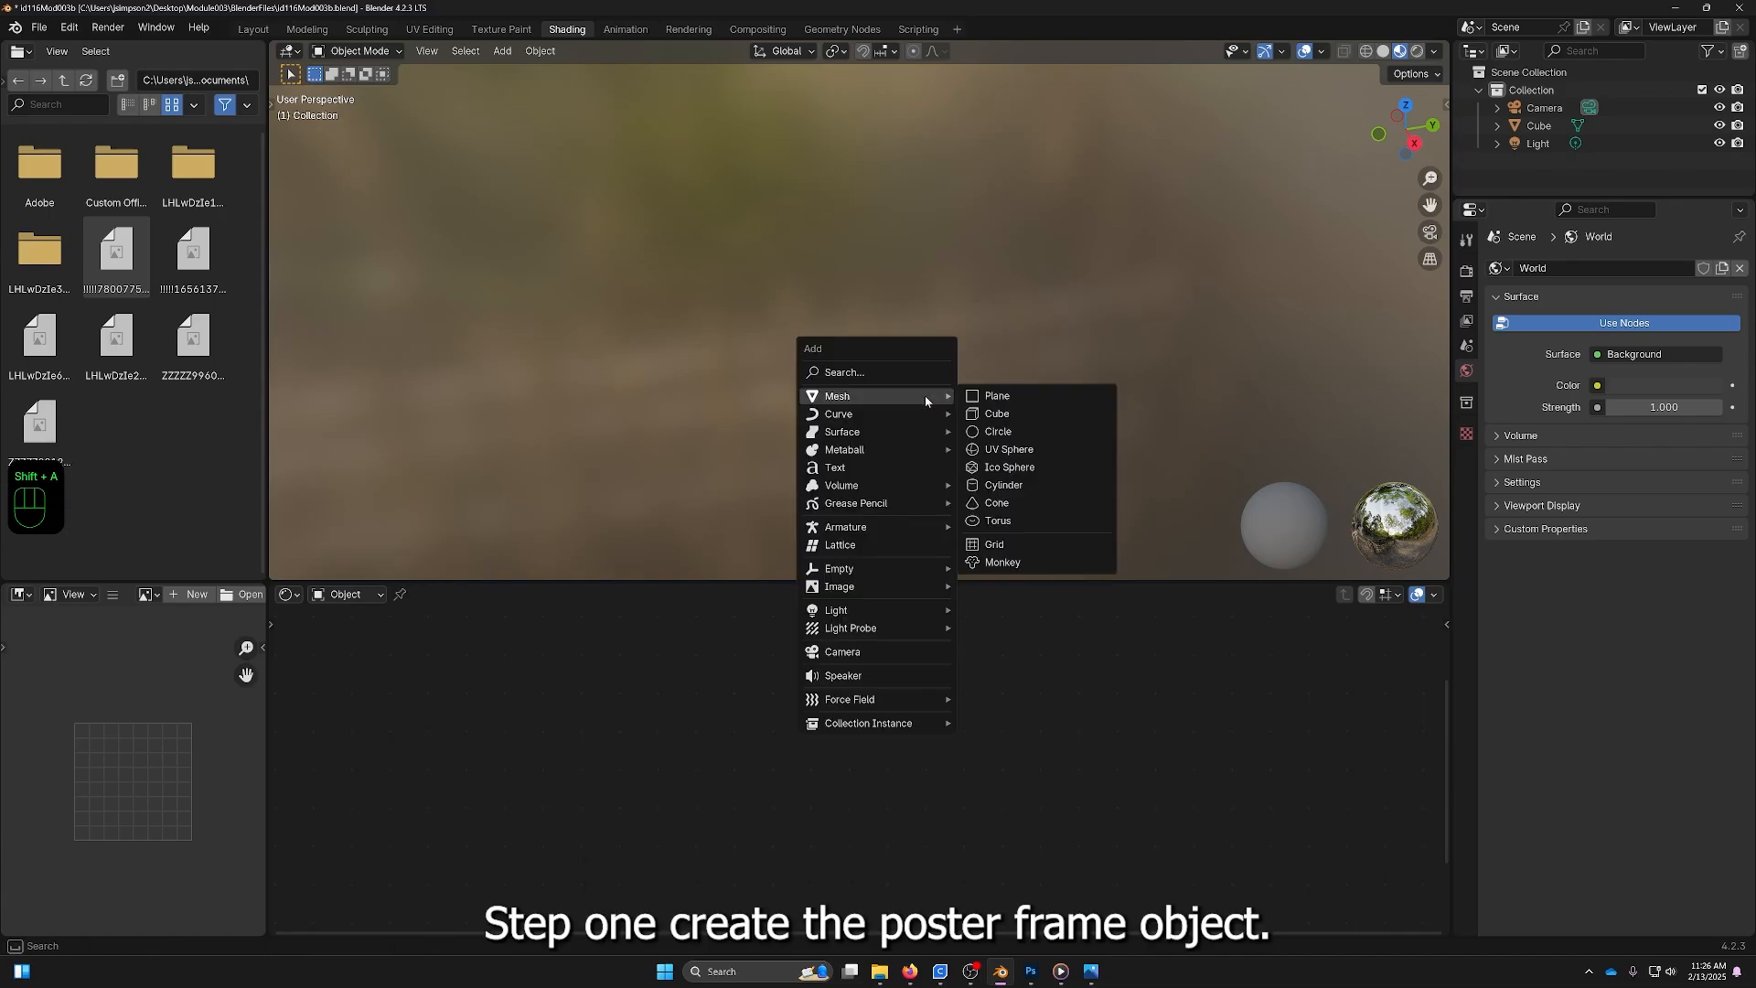
{"action": "left_click", "coordinate": [1008, 415]}
{"action": "key", "text": "Tab"}
{"action": "key", "text": "Tab"}
{"action": "key", "text": "Tab"}
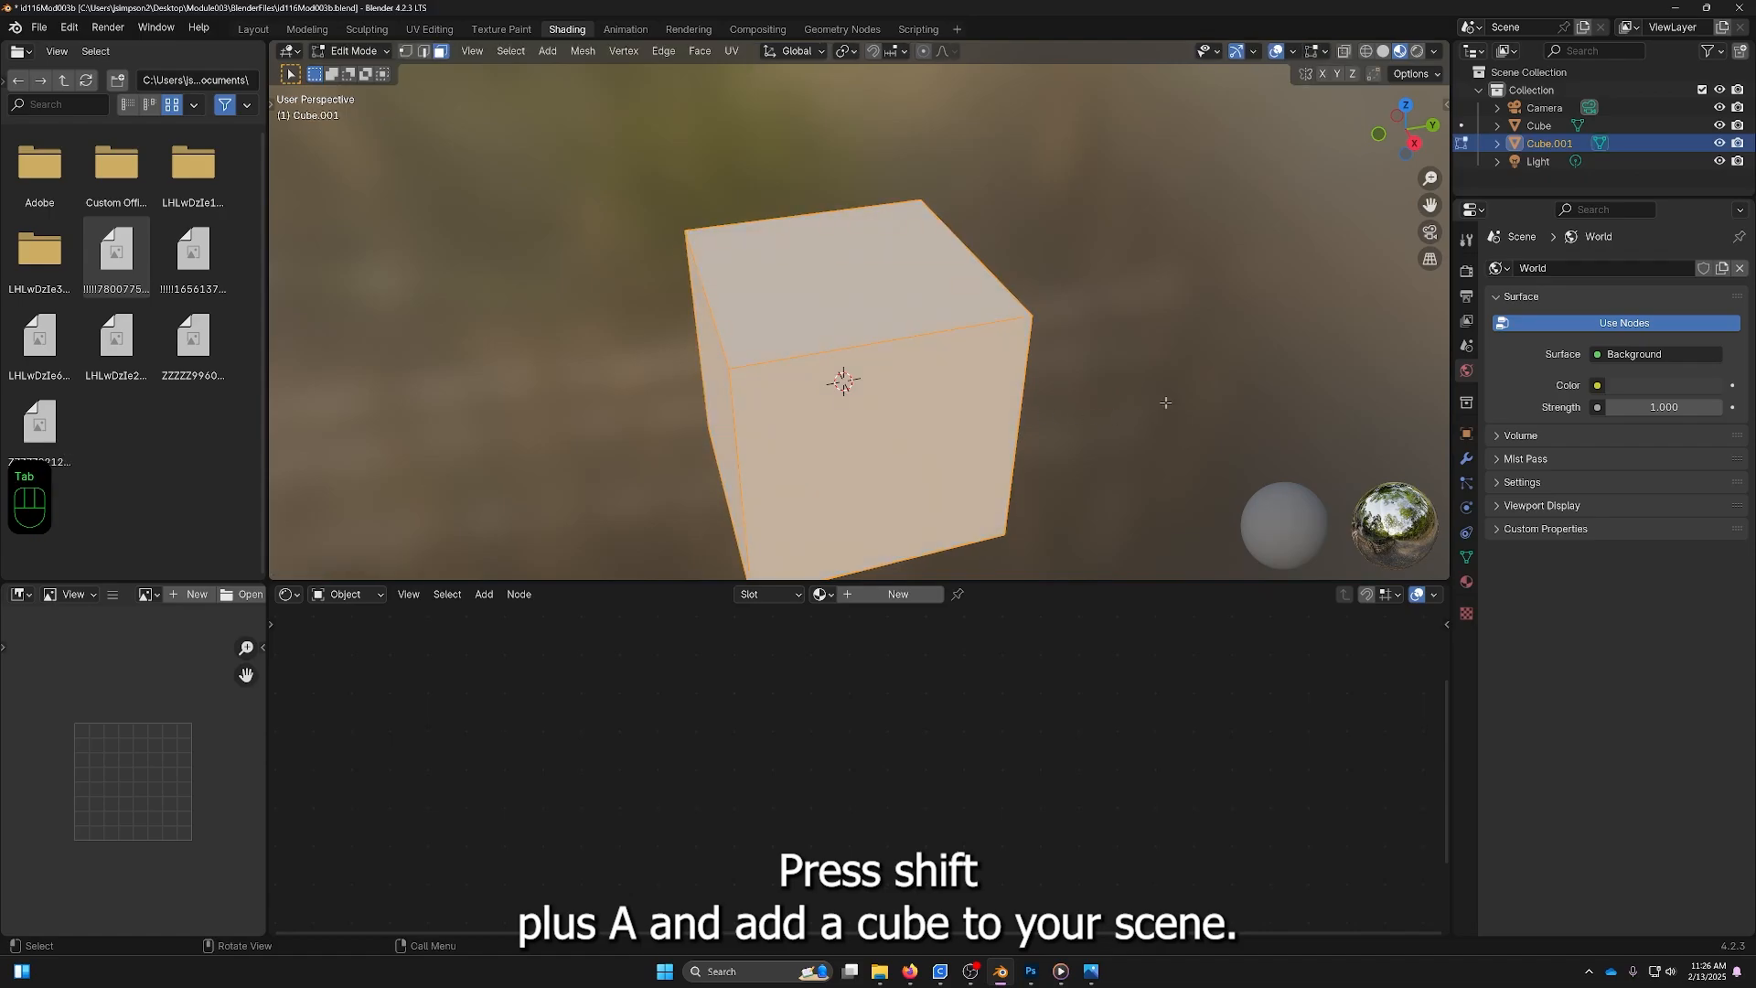
Flatten the cube along Z and stretch it about 1.9 times along X into a poster-shaped slab.
{"action": "key", "text": "s"}
{"action": "key", "text": "z"}
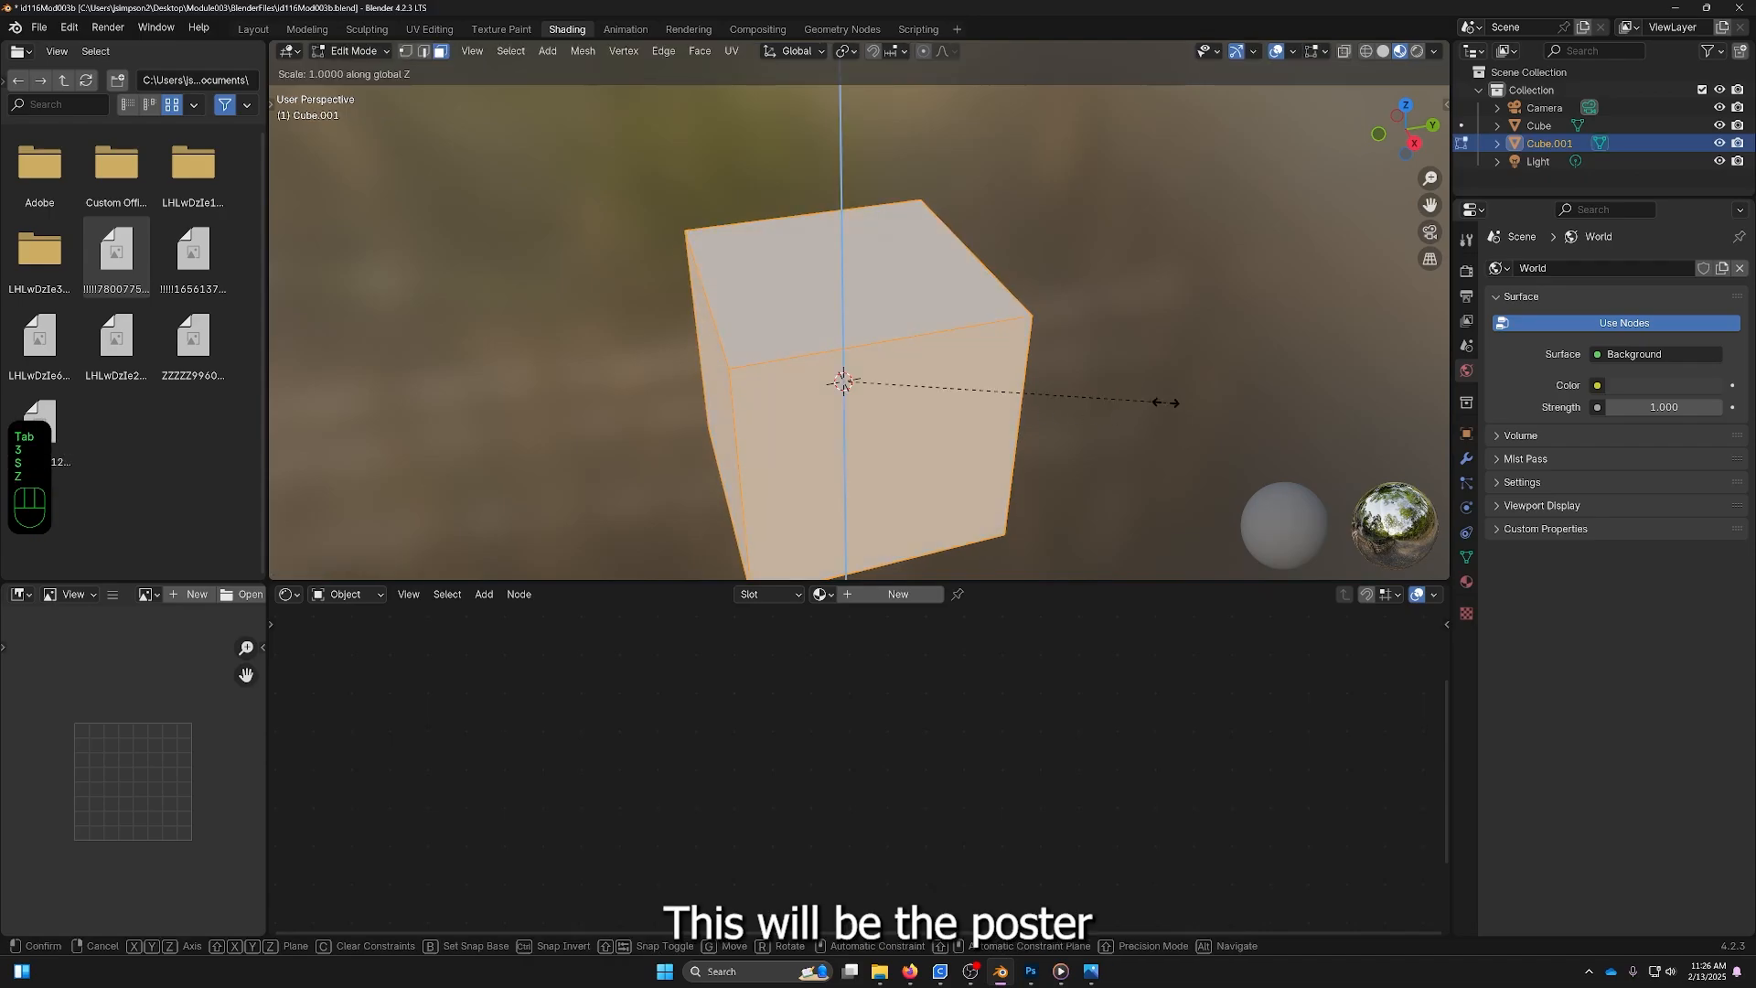
{"action": "left_click", "coordinate": [914, 378]}
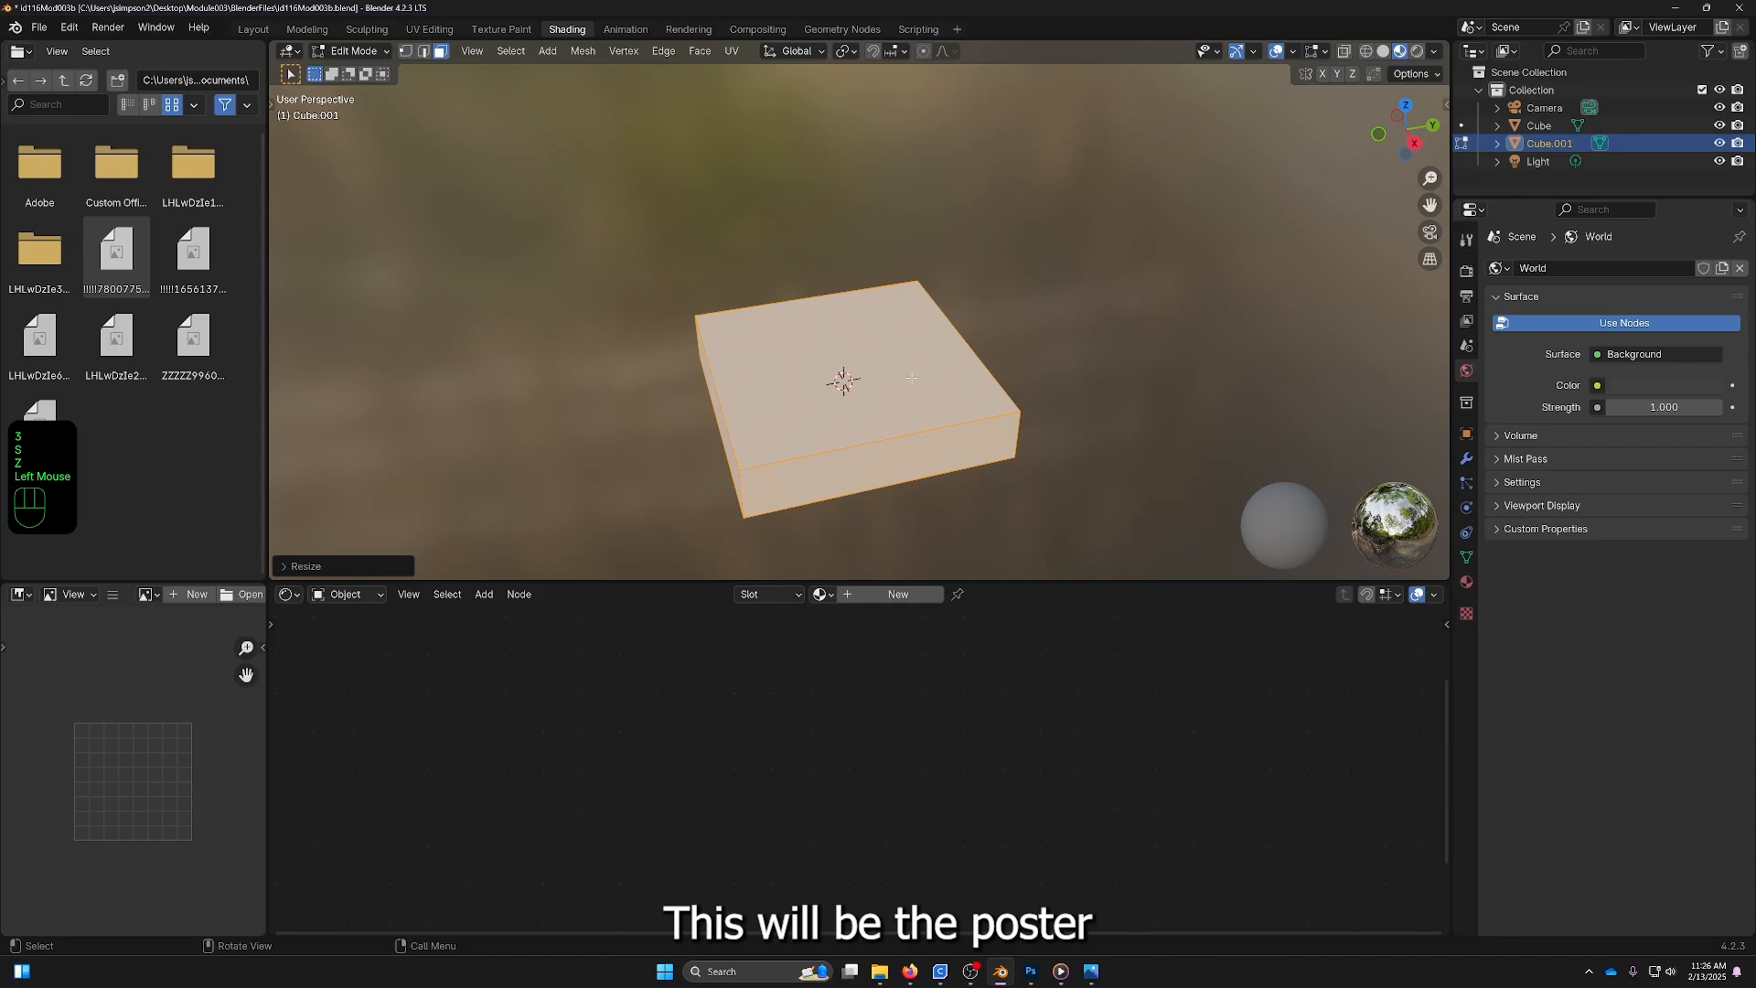
{"action": "key", "text": "s"}
{"action": "key", "text": "x"}
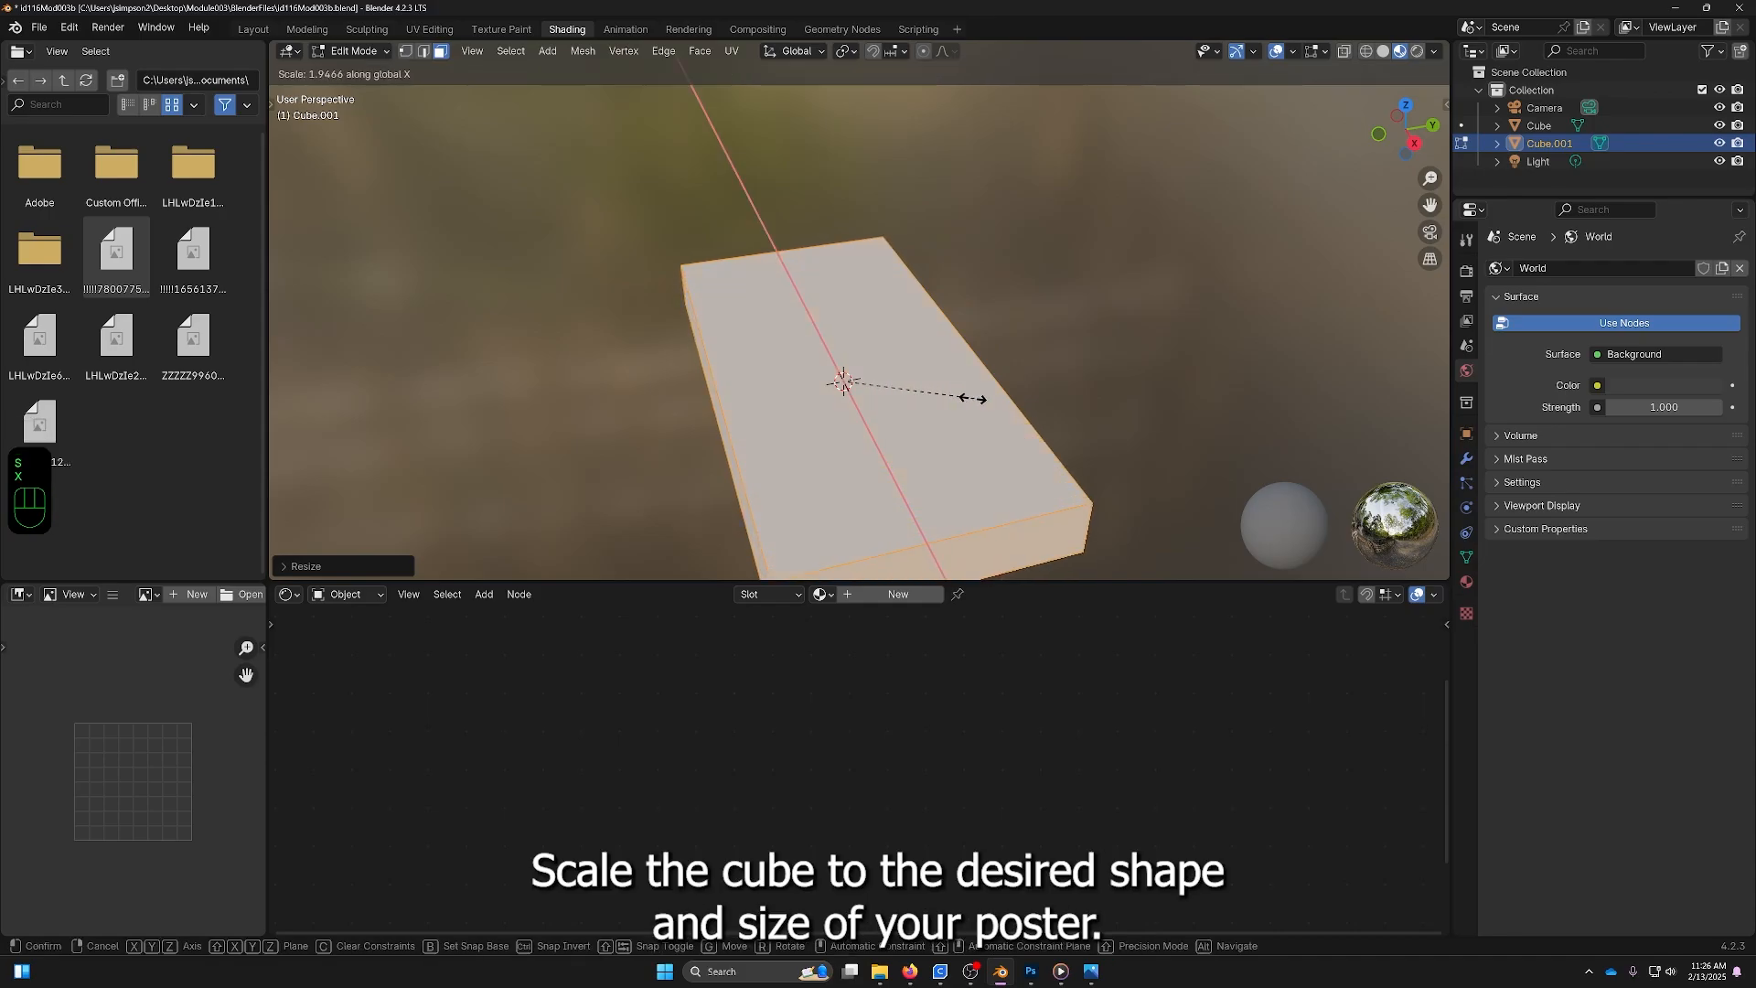
{"action": "left_click", "coordinate": [961, 396]}
{"action": "middle_click_drag", "start_coordinate": [960, 397], "coordinate": [887, 424]}
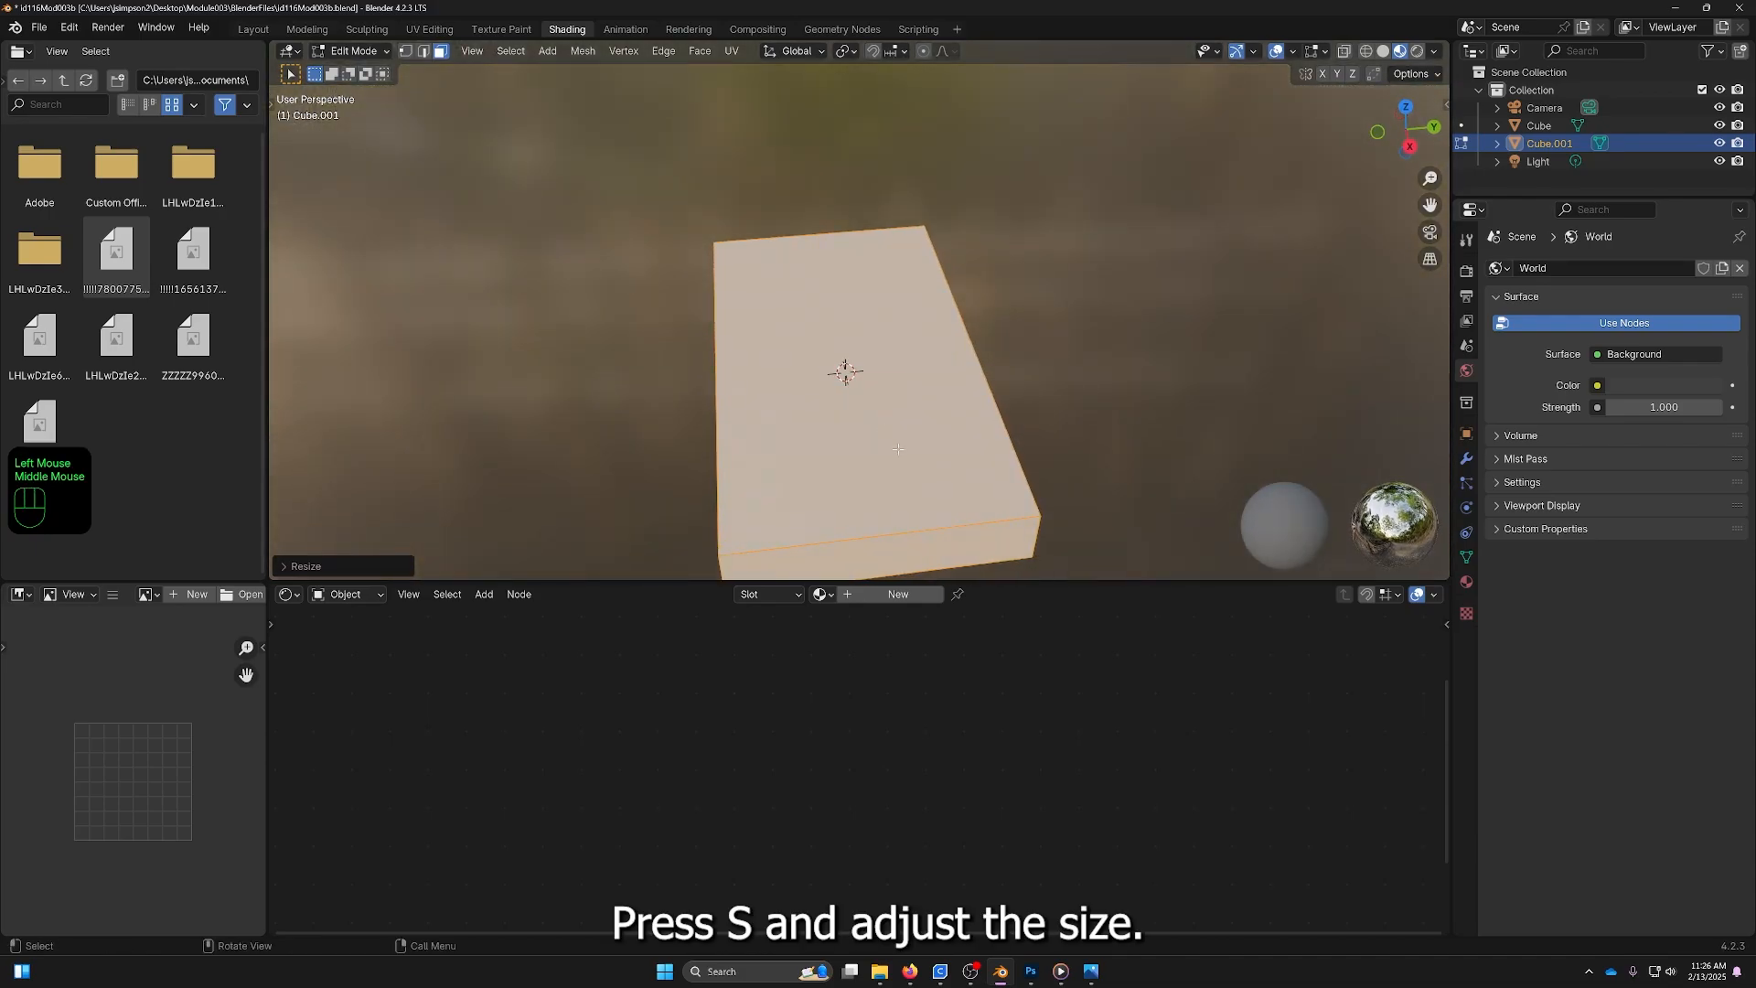
Select the slab's large top face and inset it slightly to leave a thin frame border around it.
{"action": "left_click", "coordinate": [1096, 336]}
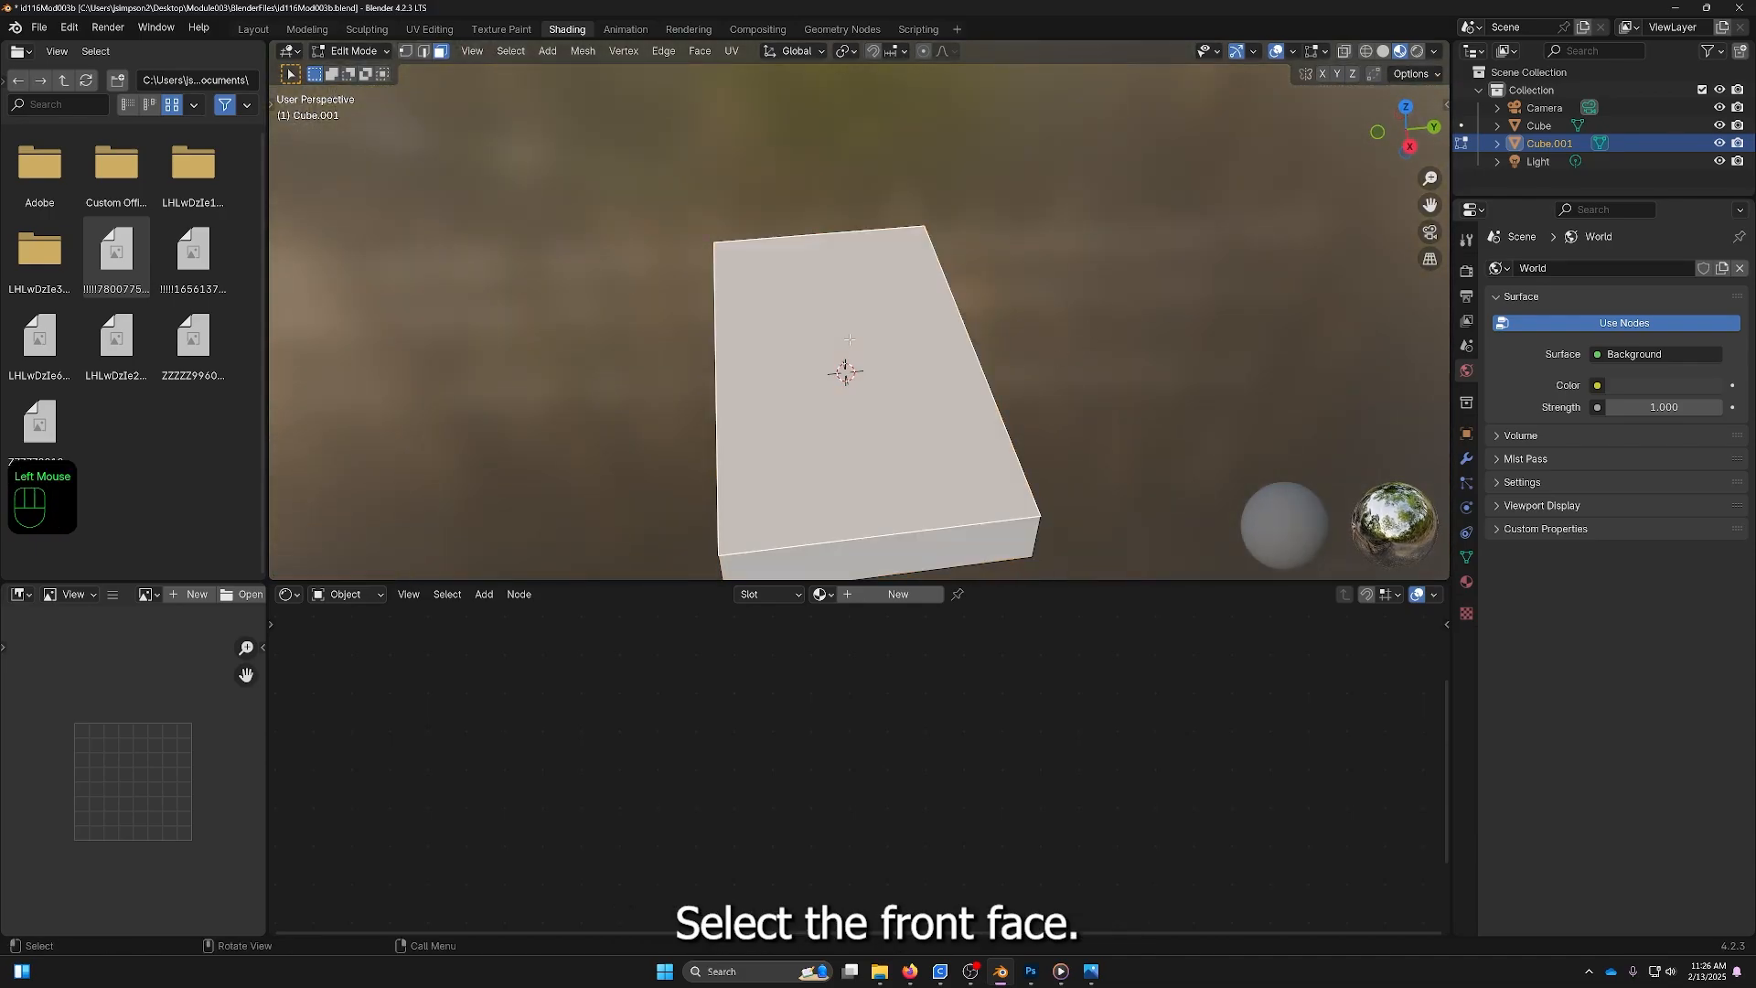
{"action": "middle_click_drag", "start_coordinate": [848, 423], "coordinate": [1197, 402]}
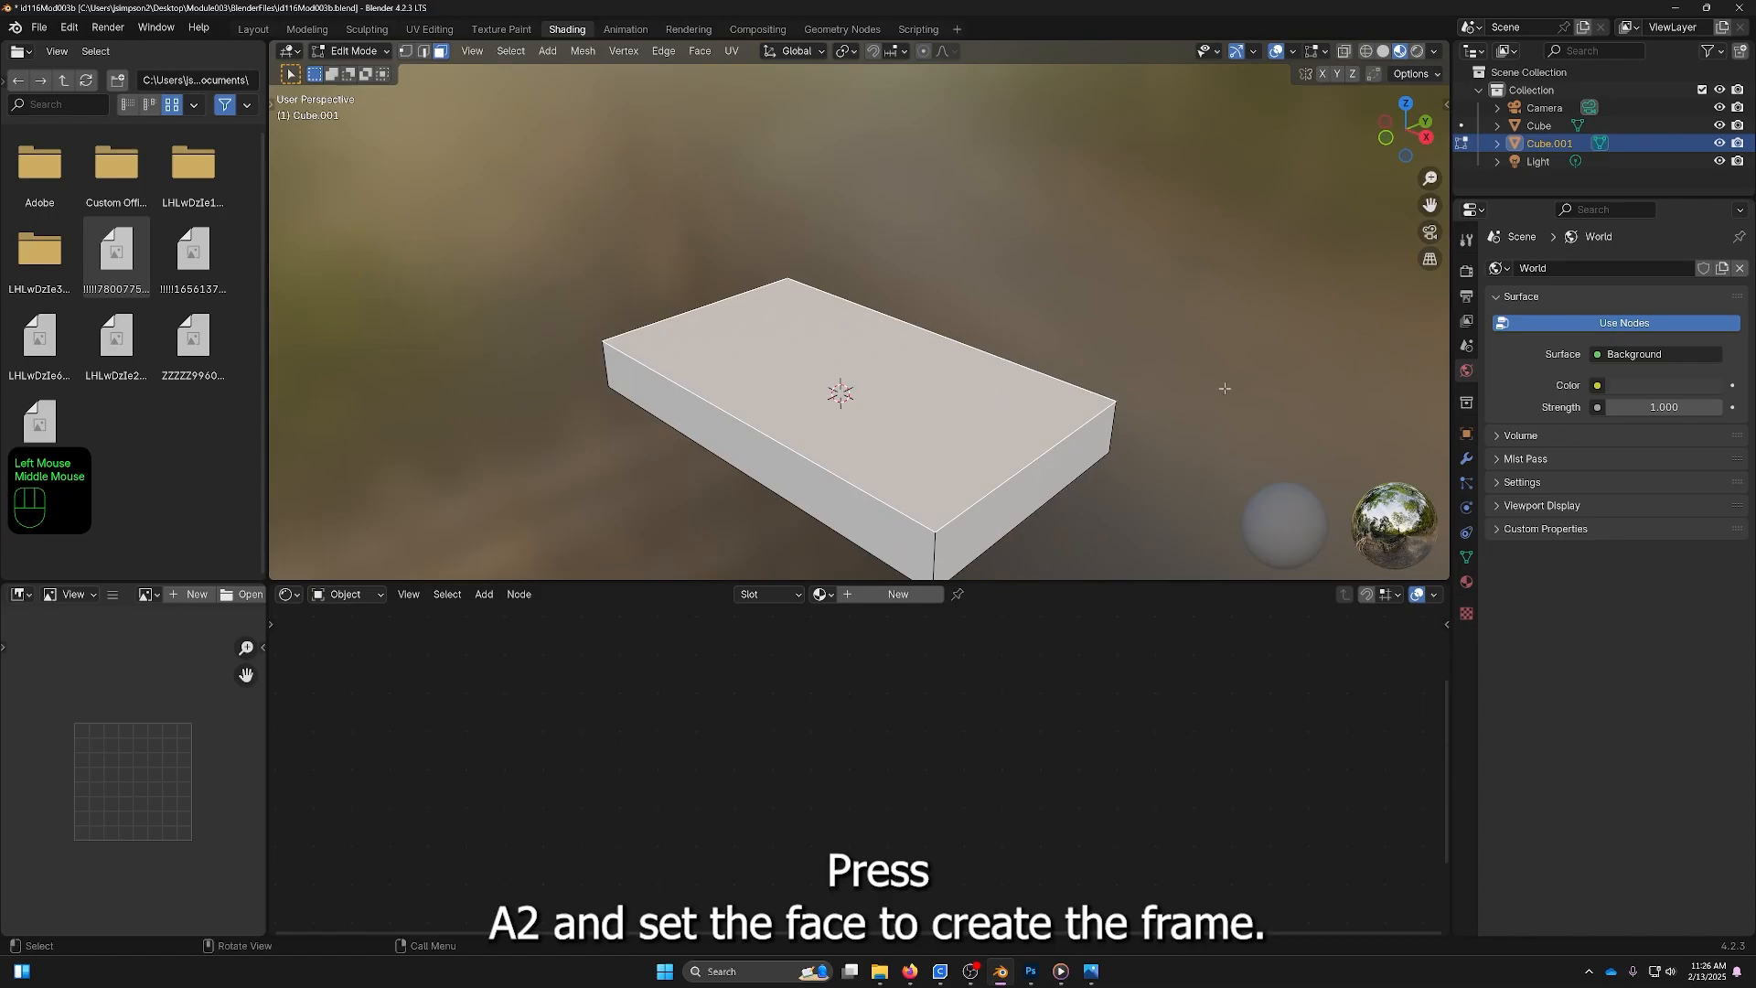
{"action": "key", "text": "i"}
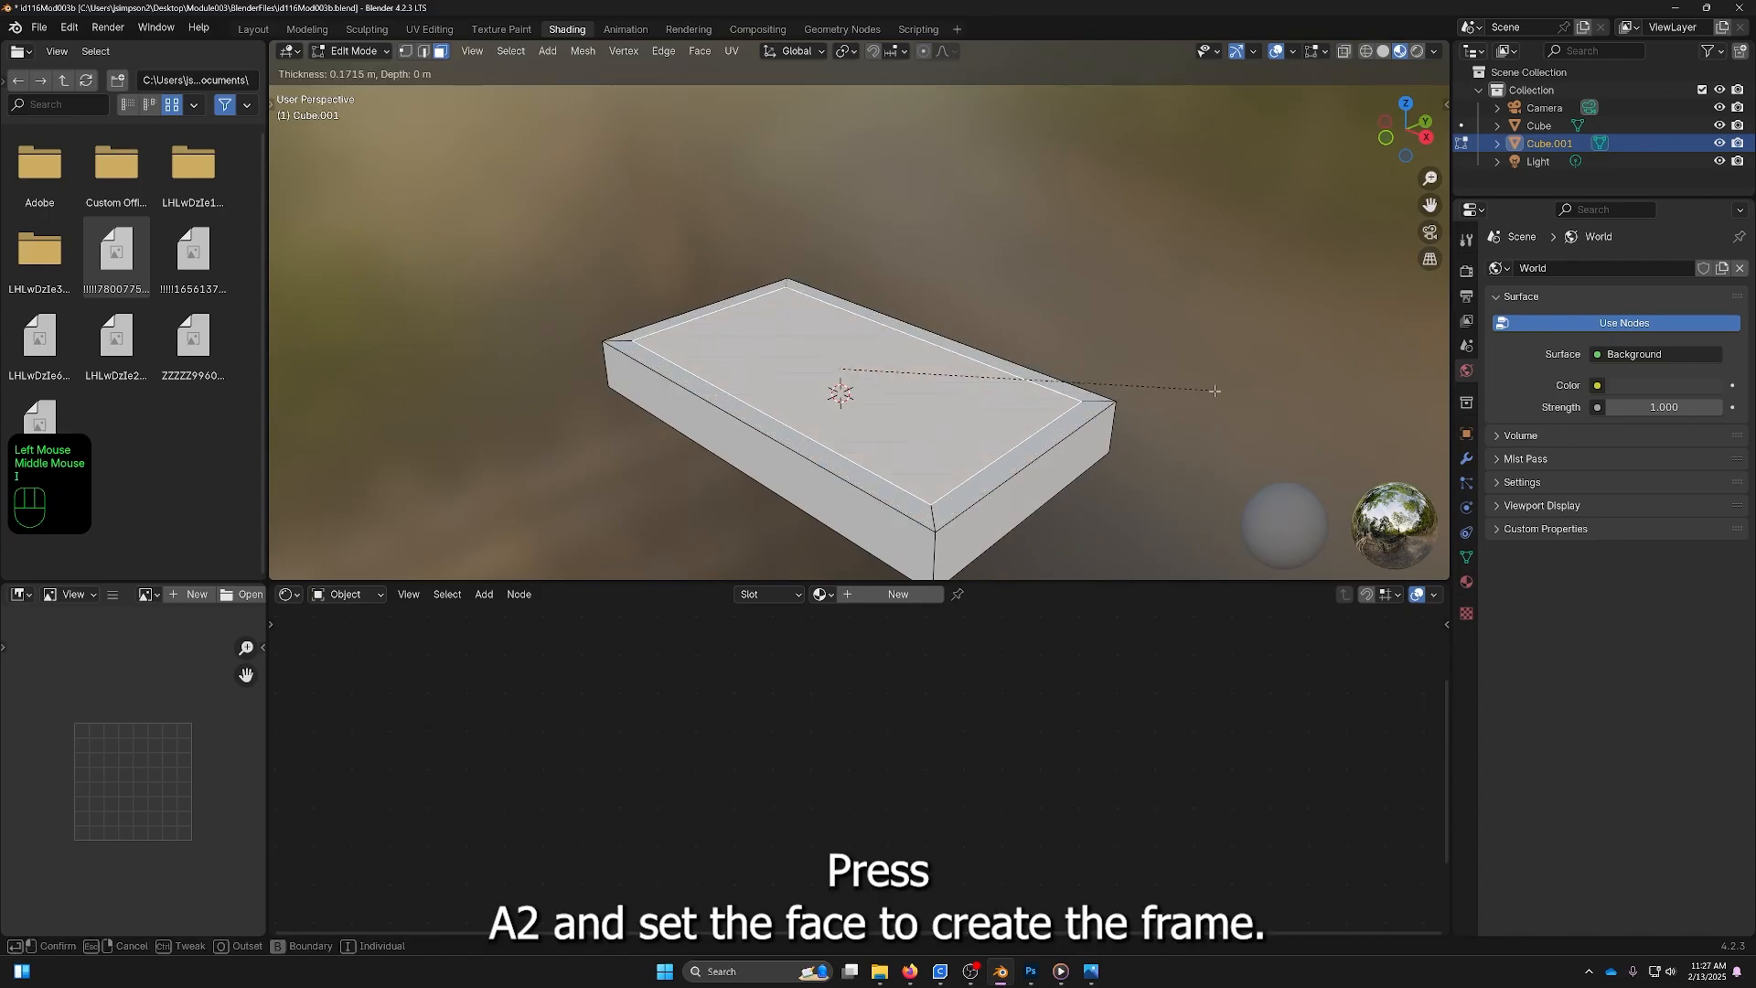
{"action": "left_click", "coordinate": [1219, 391]}
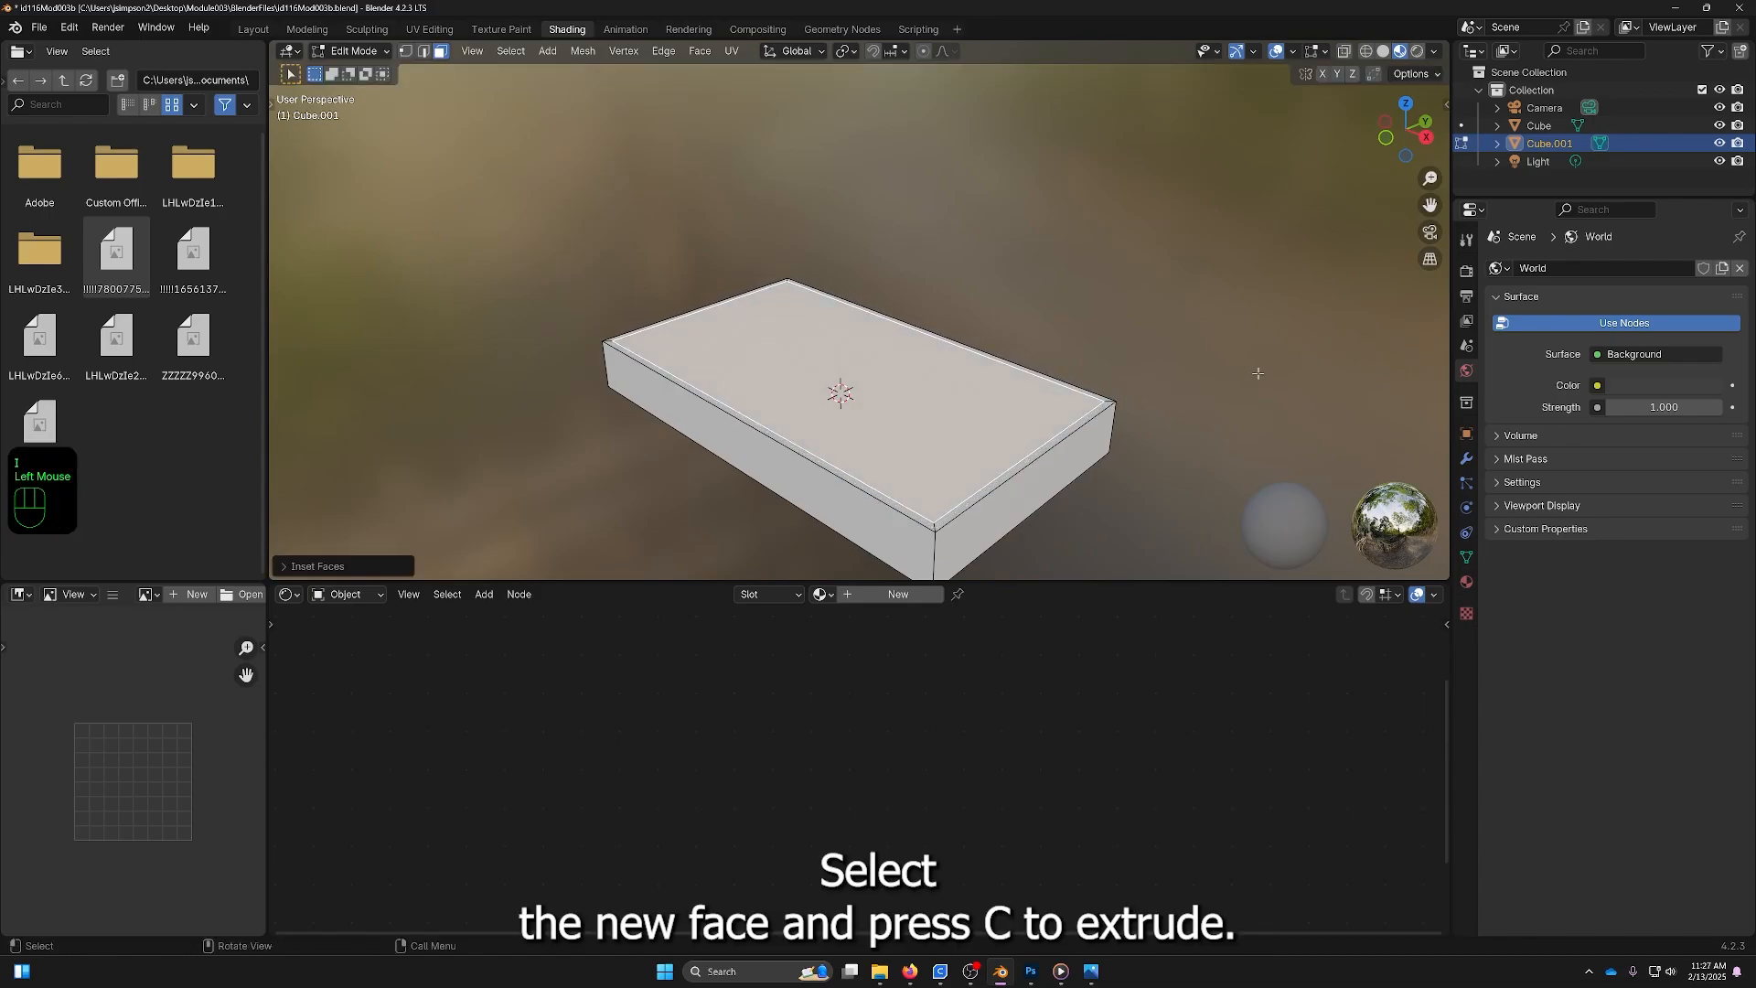
Extrude the inset face about 0.09 m inward to form the recessed poster face, then return to Object Mode.
{"action": "key", "text": "e"}
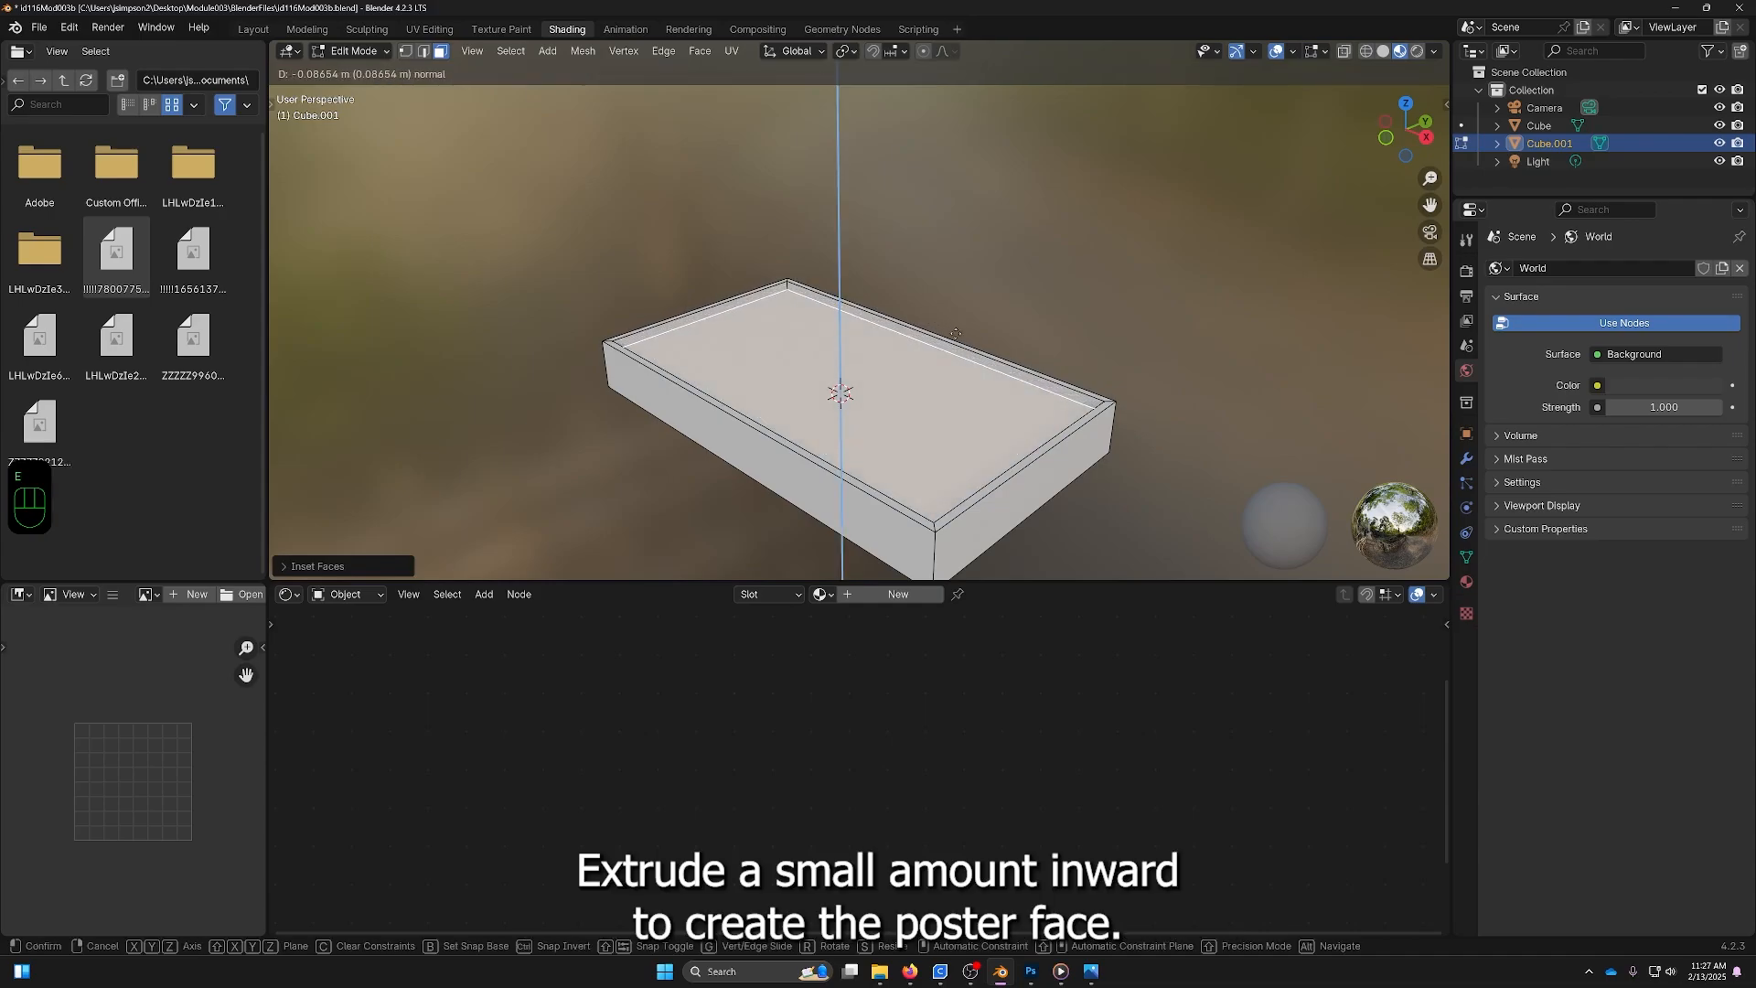
{"action": "left_click", "coordinate": [957, 335]}
{"action": "mouse_move", "coordinate": [956, 334]}
{"action": "middle_mouse_down"}
{"action": "mouse_move", "coordinate": [1033, 302]}
{"action": "mouse_move", "coordinate": [988, 320]}
{"action": "middle_mouse_up"}
{"action": "mouse_move", "coordinate": [905, 422]}
{"action": "middle_mouse_down"}
{"action": "mouse_move", "coordinate": [836, 435]}
{"action": "mouse_move", "coordinate": [887, 422]}
{"action": "middle_mouse_up"}
{"action": "key", "text": "Tab"}
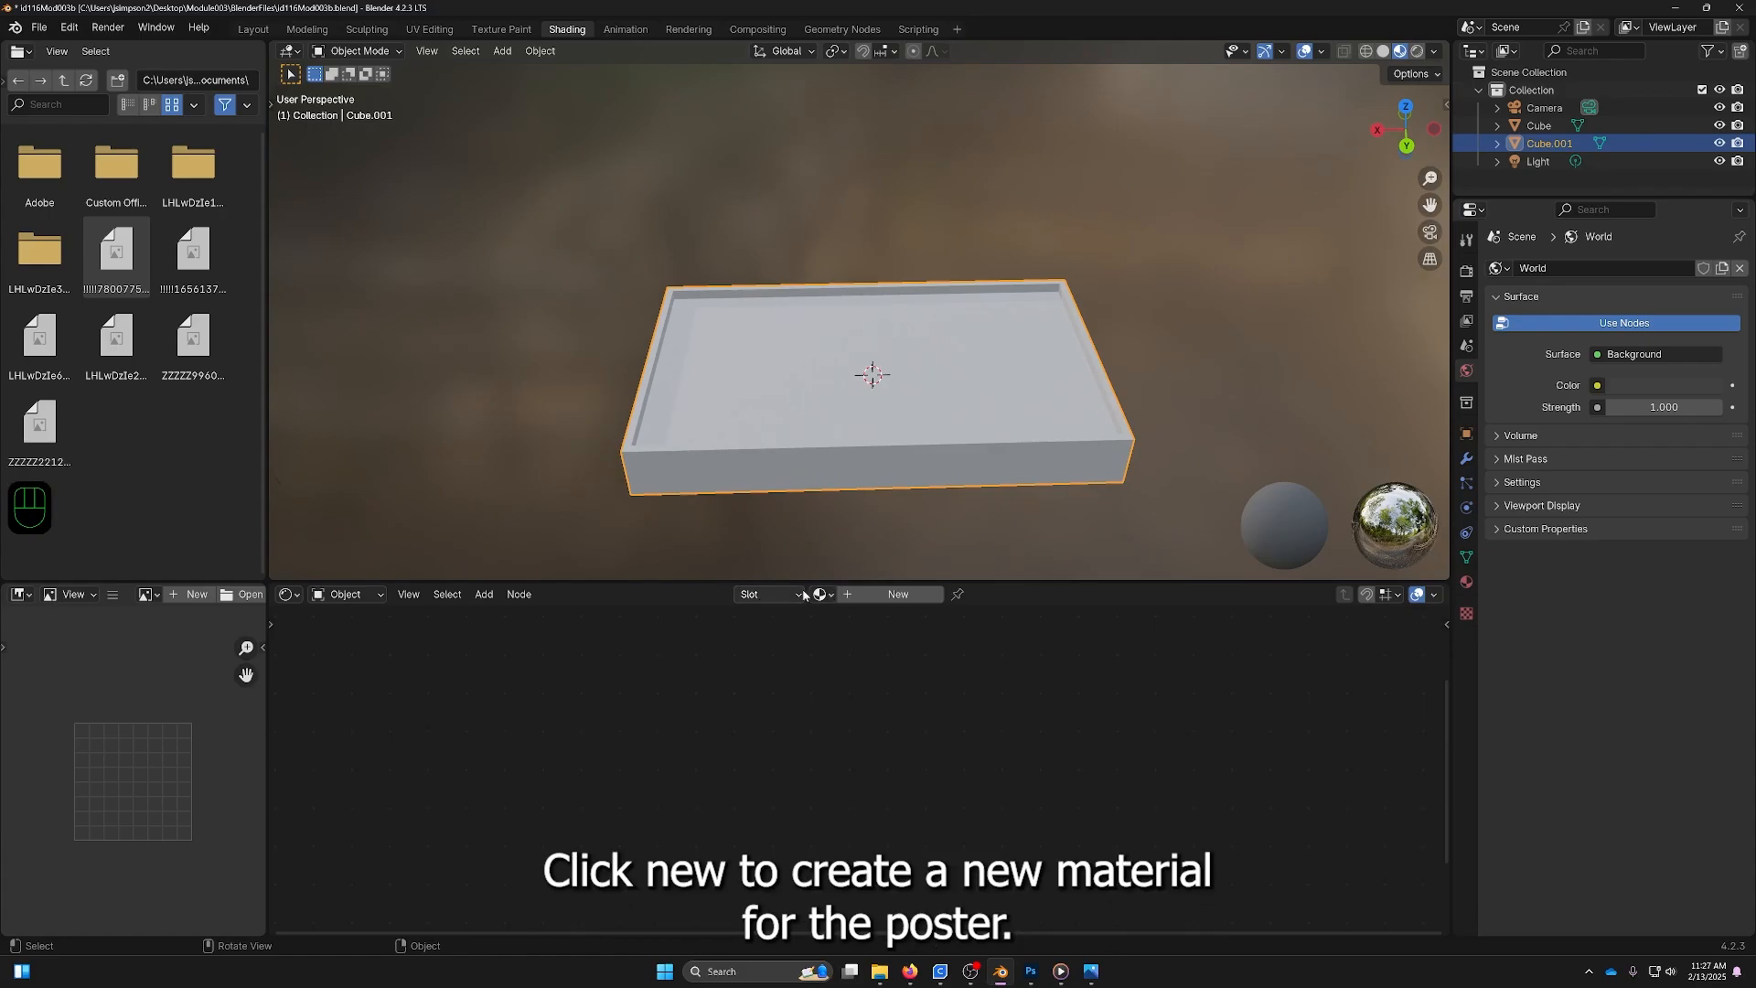
Create a new material on the frame object and name it Poster1.
{"action": "left_click", "coordinate": [848, 596]}
{"action": "middle_click_drag", "start_coordinate": [1047, 664], "coordinate": [937, 829]}
{"action": "scroll", "coordinate": [937, 829], "scroll_direction": "up", "scroll_amount": 2}
{"action": "left_click", "coordinate": [842, 595]}
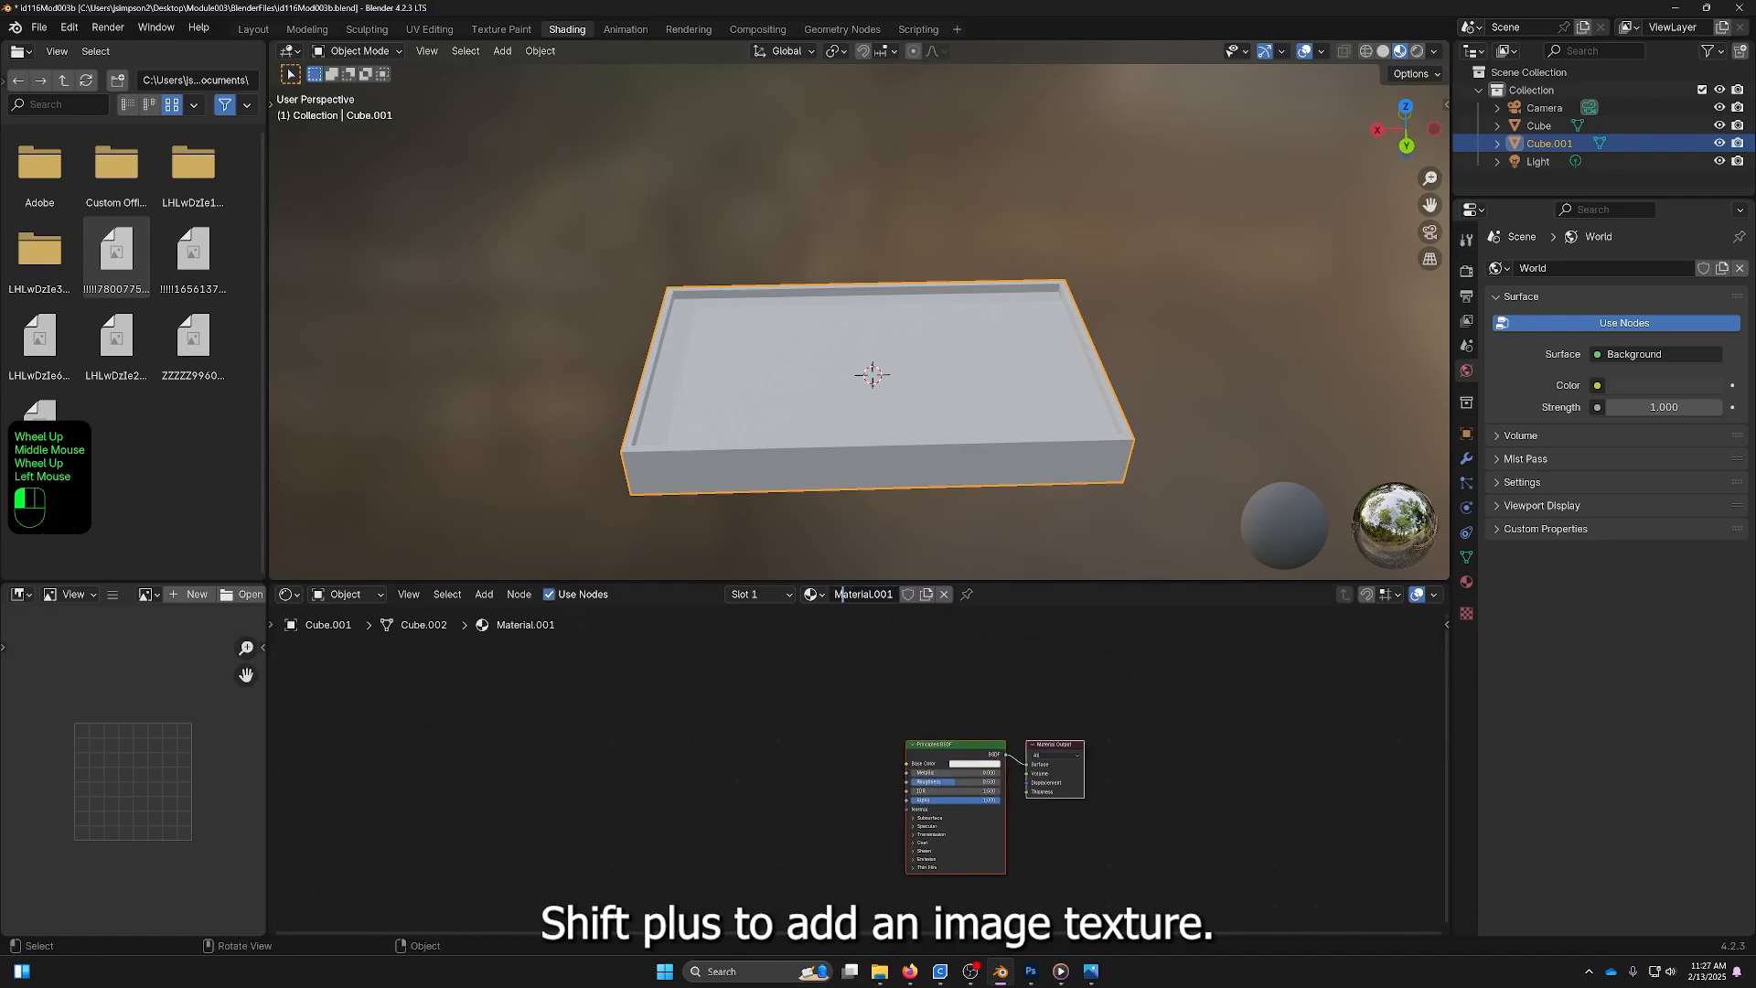
{"action": "key", "text": "ctrl+a"}
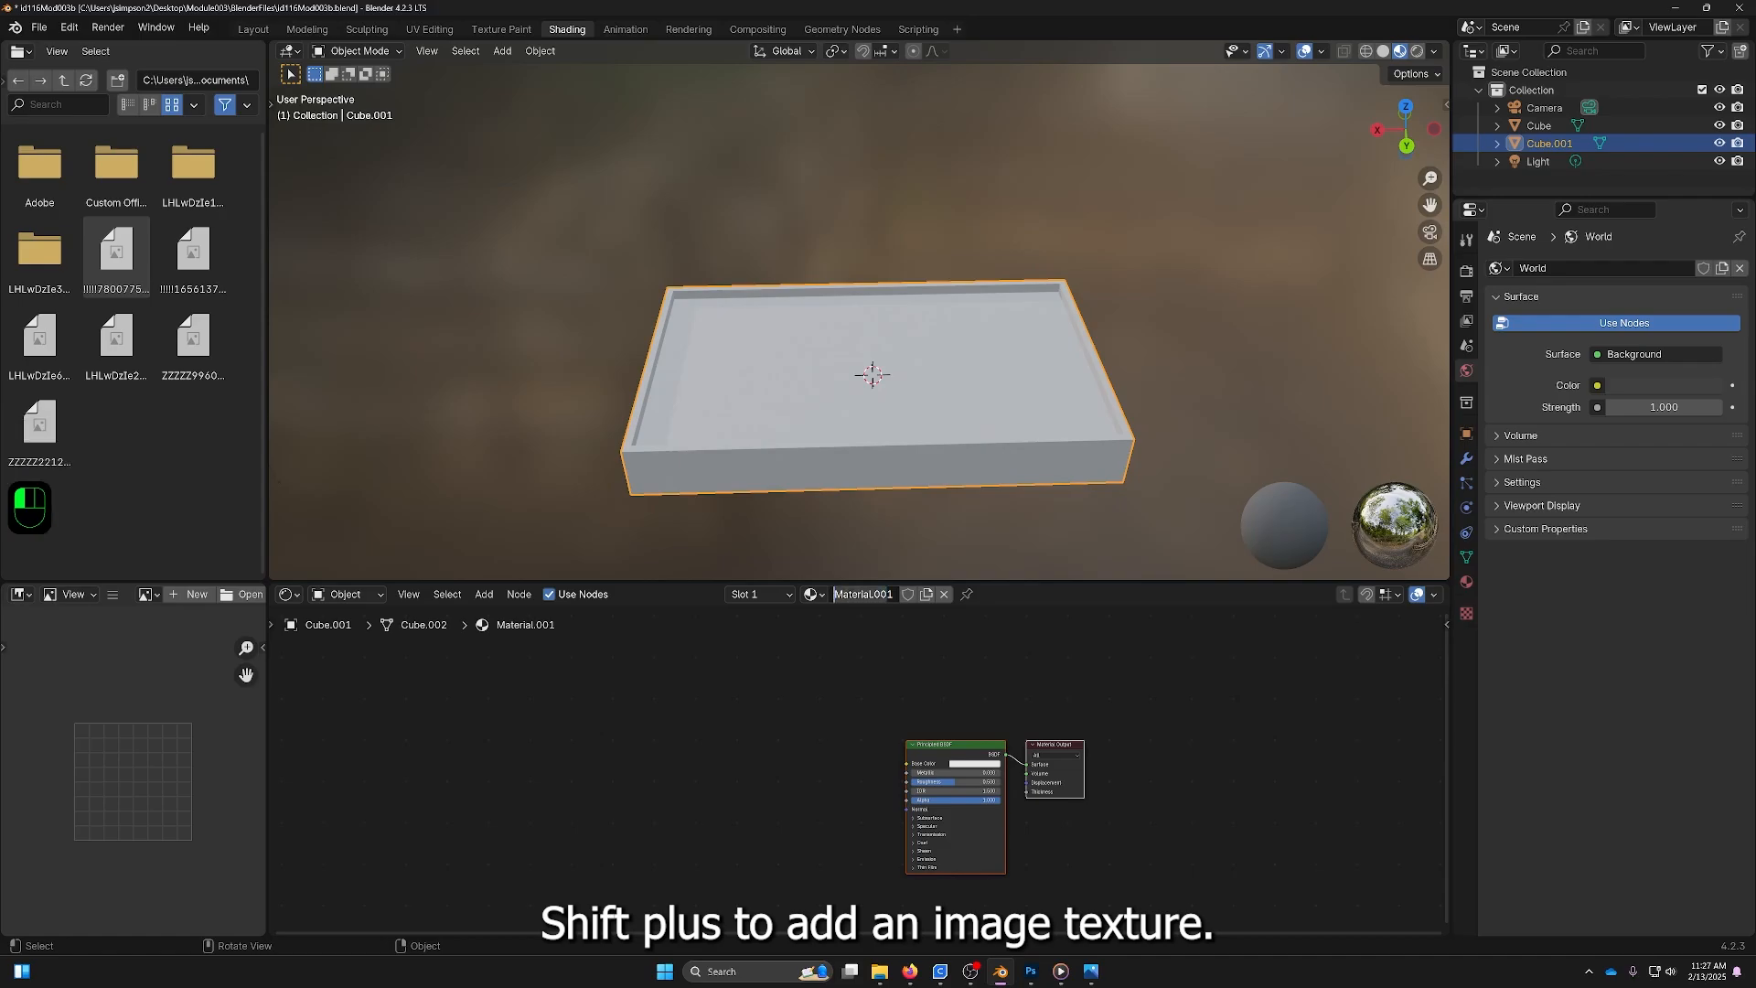
{"action": "key", "text": "BackSpace"}
{"action": "type", "text": "Poster1"}
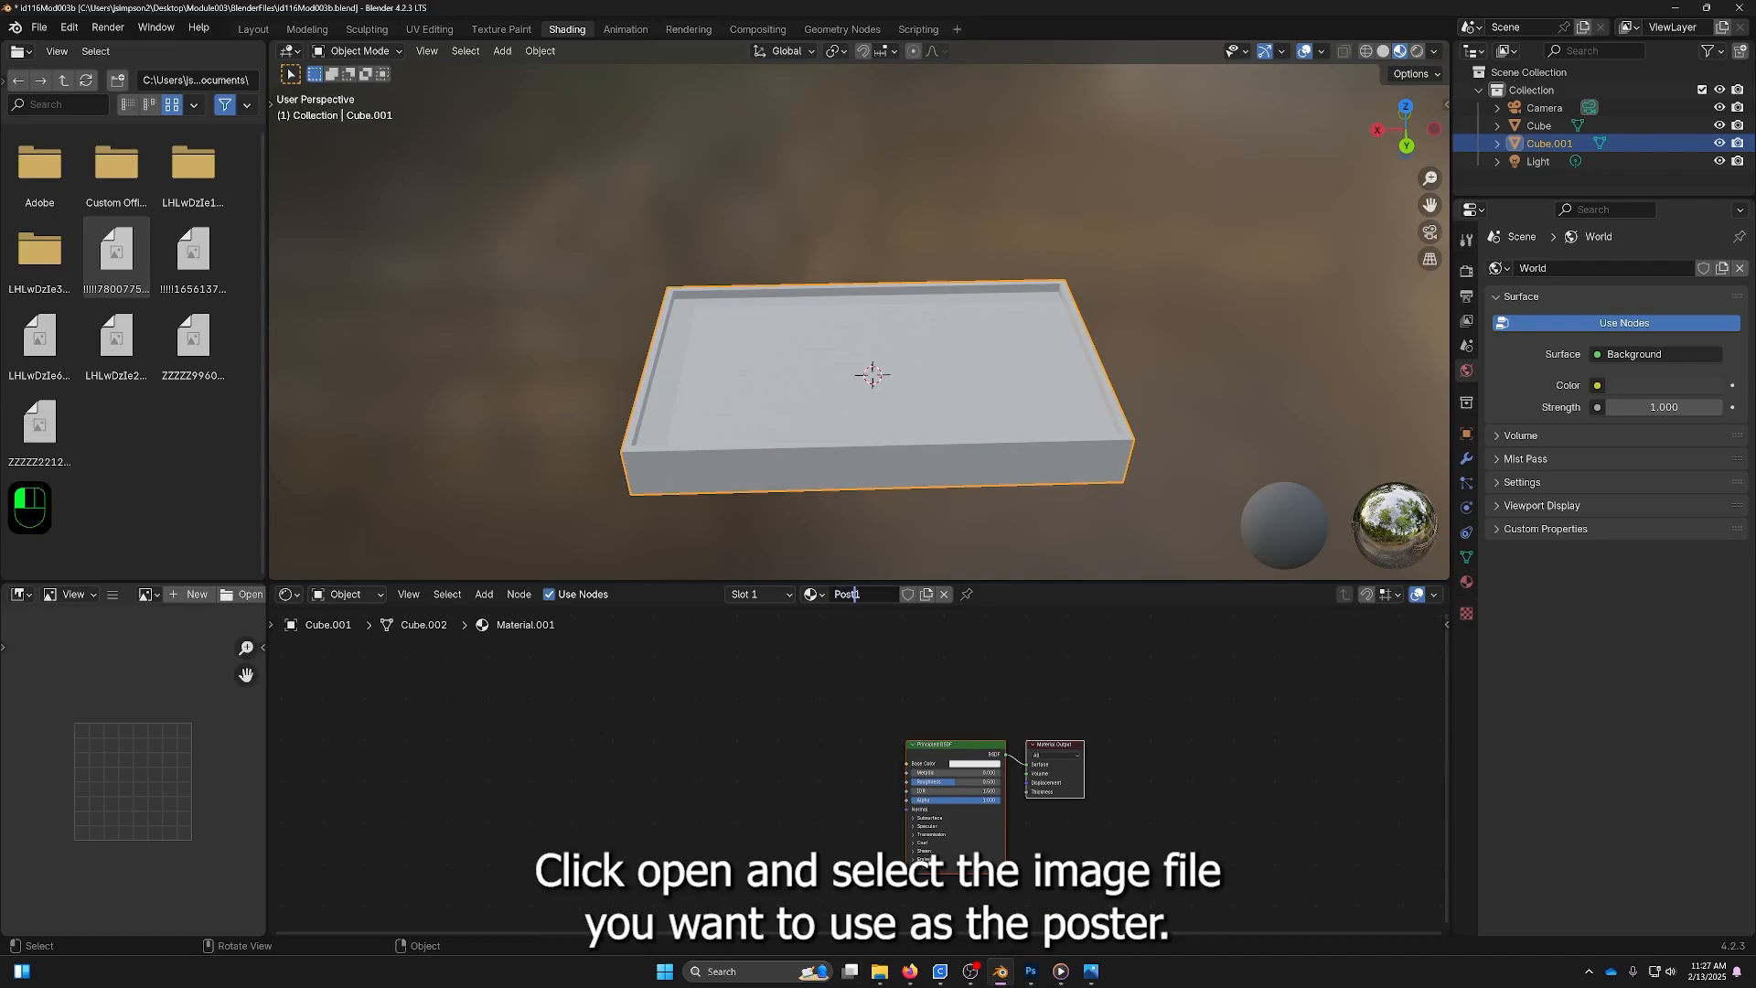
{"action": "key", "text": "Return"}
Add an Image Texture node beside the Principled BSDF node in the Poster1 material.
{"action": "left_click", "coordinate": [598, 732]}
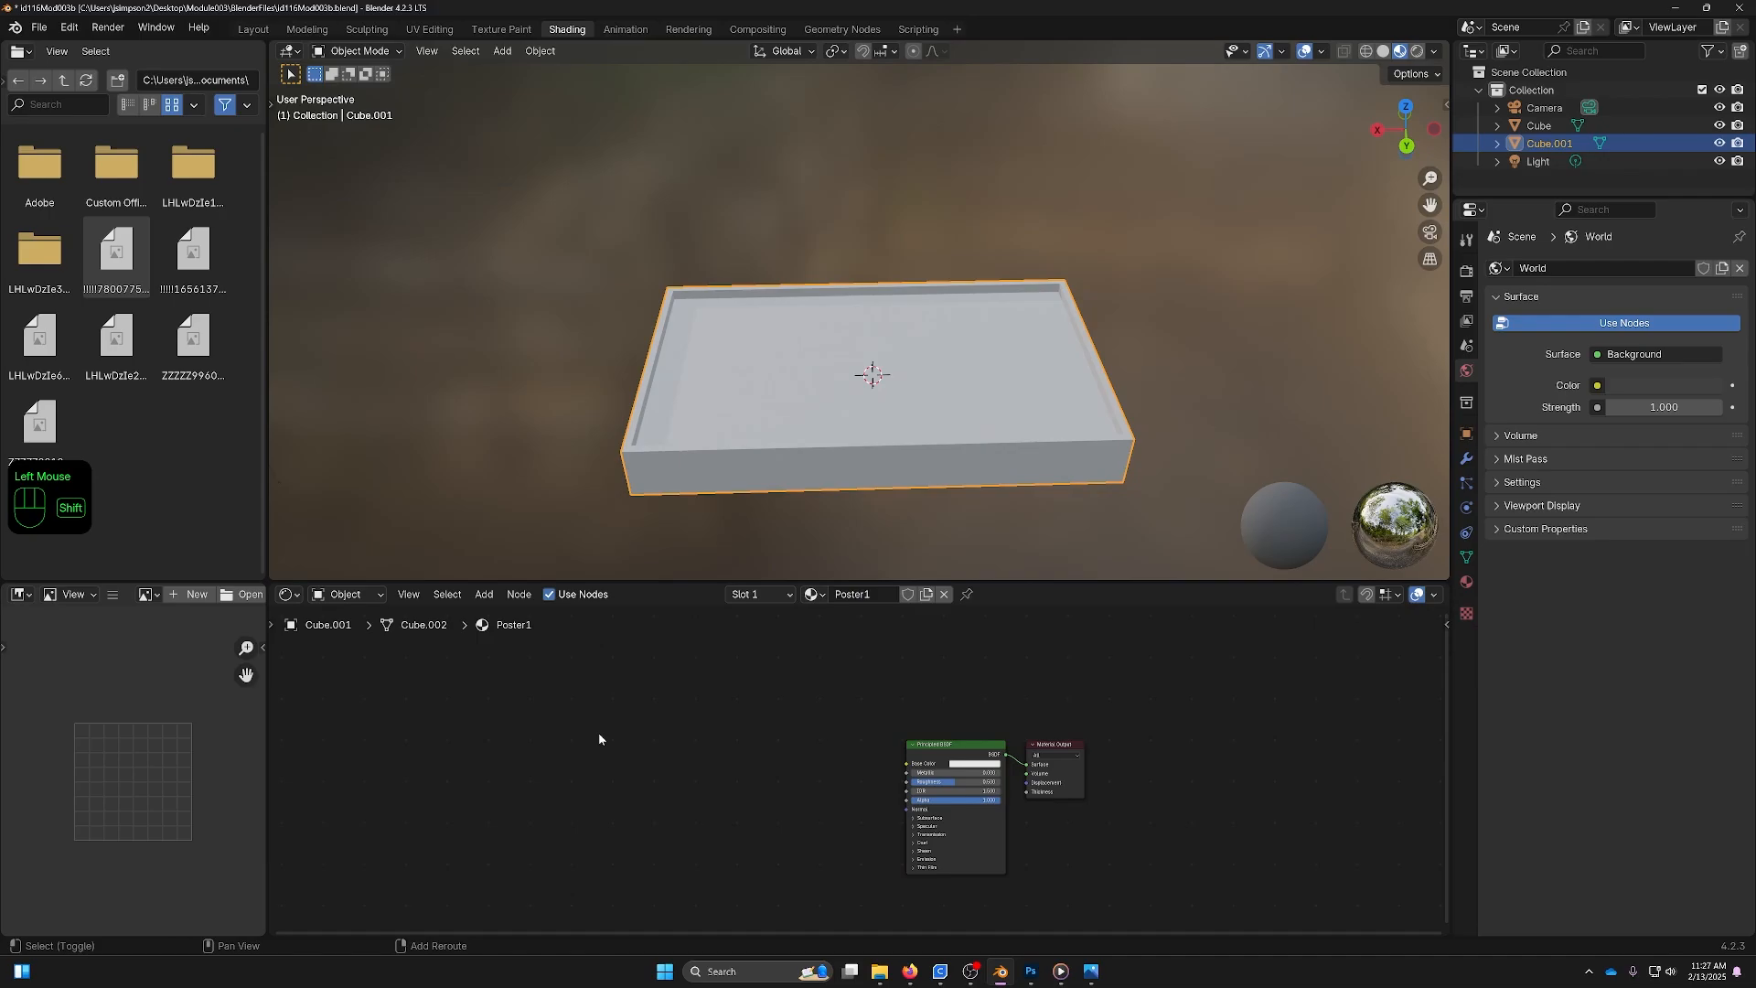
{"action": "key", "text": "shift+a"}
{"action": "left_click", "coordinate": [598, 737]}
{"action": "type", "text": "Im"}
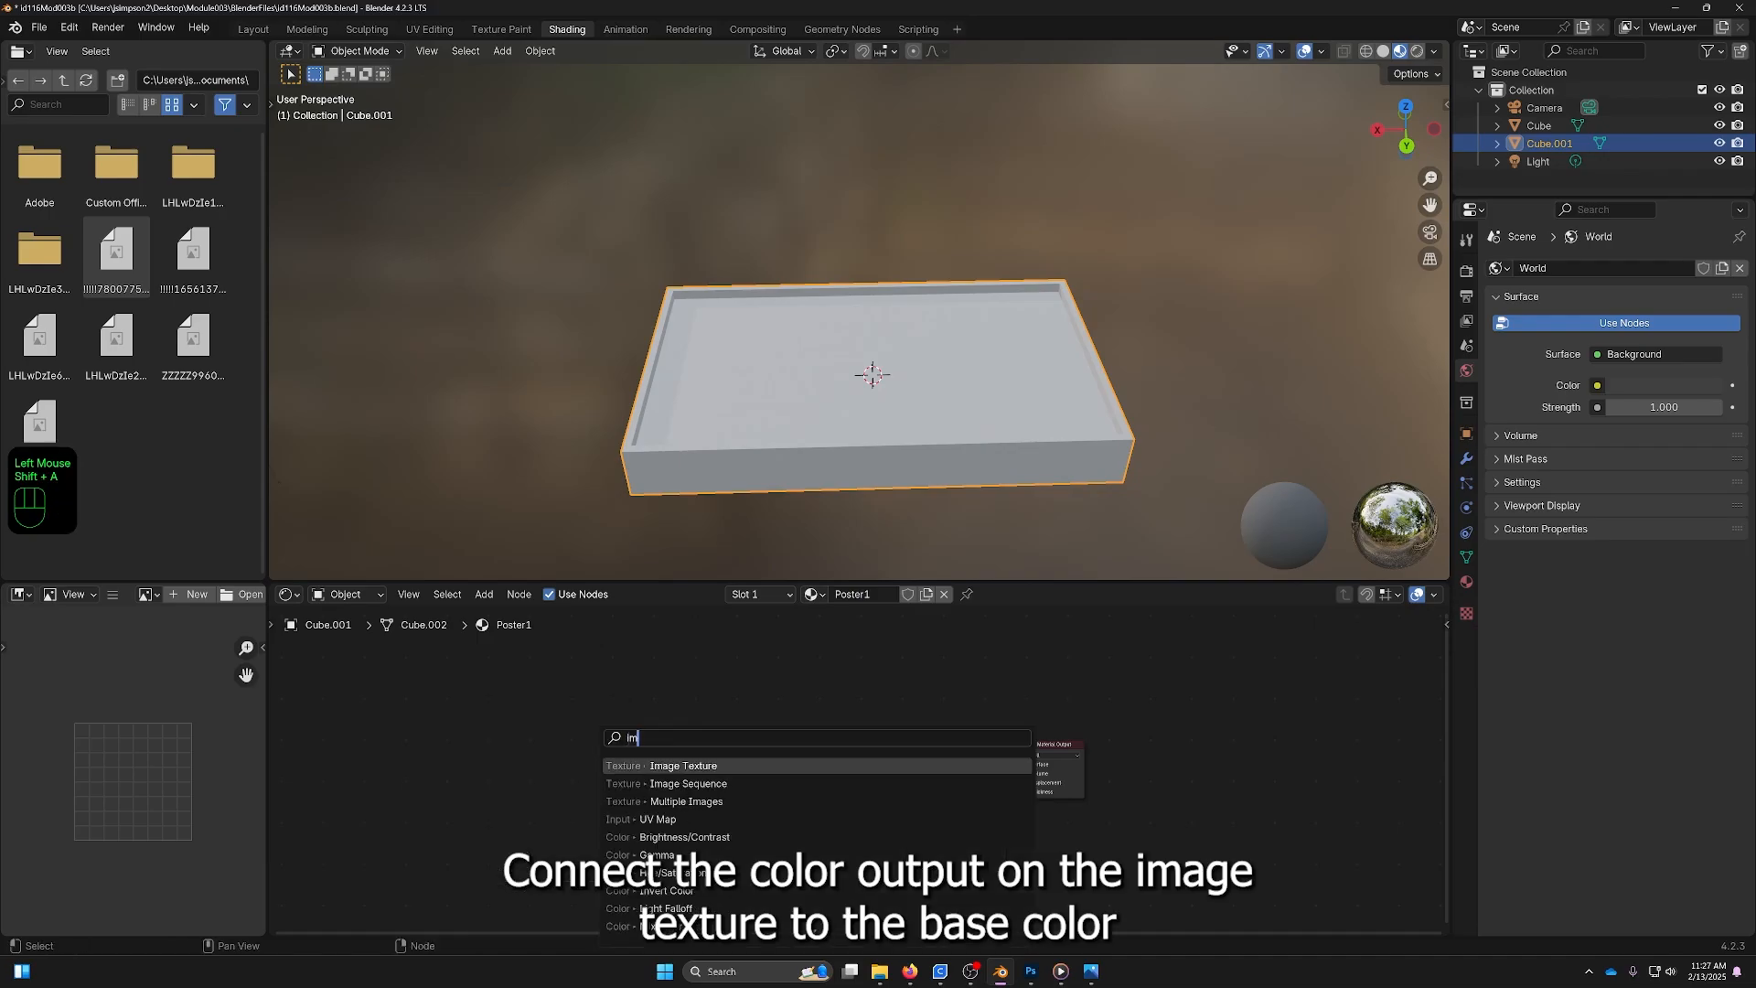
{"action": "key", "text": "Return"}
{"action": "left_click", "coordinate": [731, 777]}
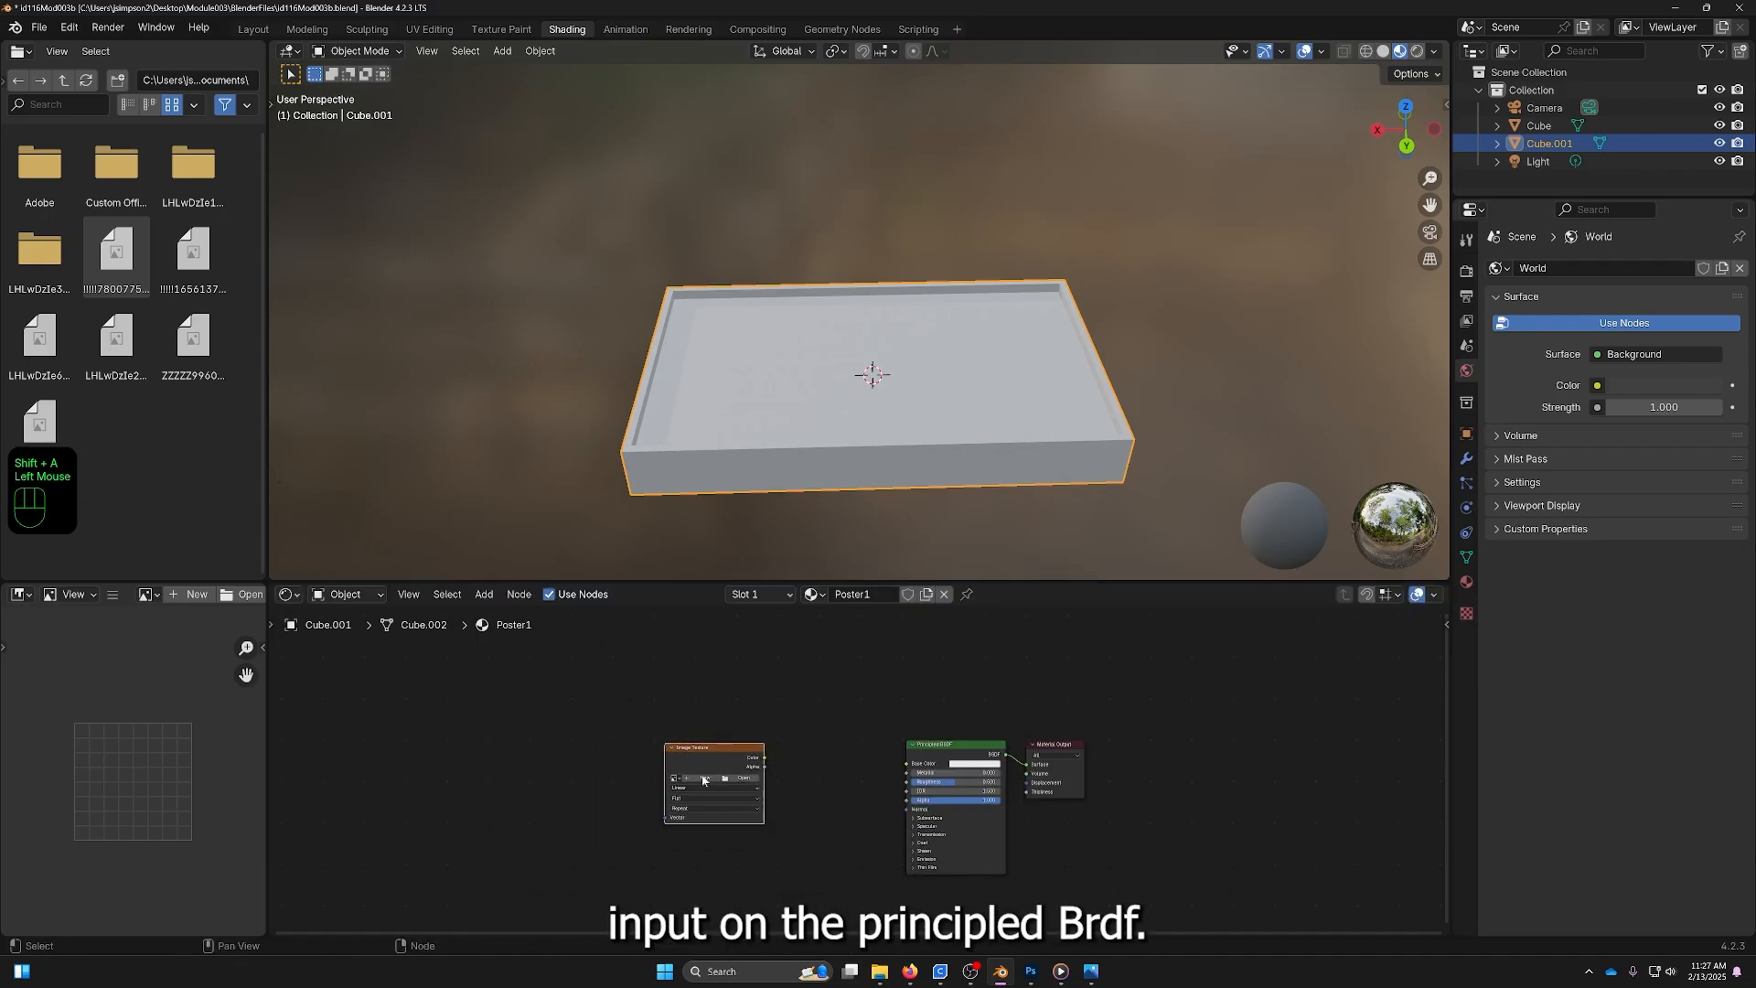
Load iron_man_artwork_4k_3.jpg from the assets folder into the Image Texture node and connect its Color output to the Principled BSDF's Base Color.
{"action": "left_click", "coordinate": [737, 779]}
{"action": "double_click", "coordinate": [668, 287]}
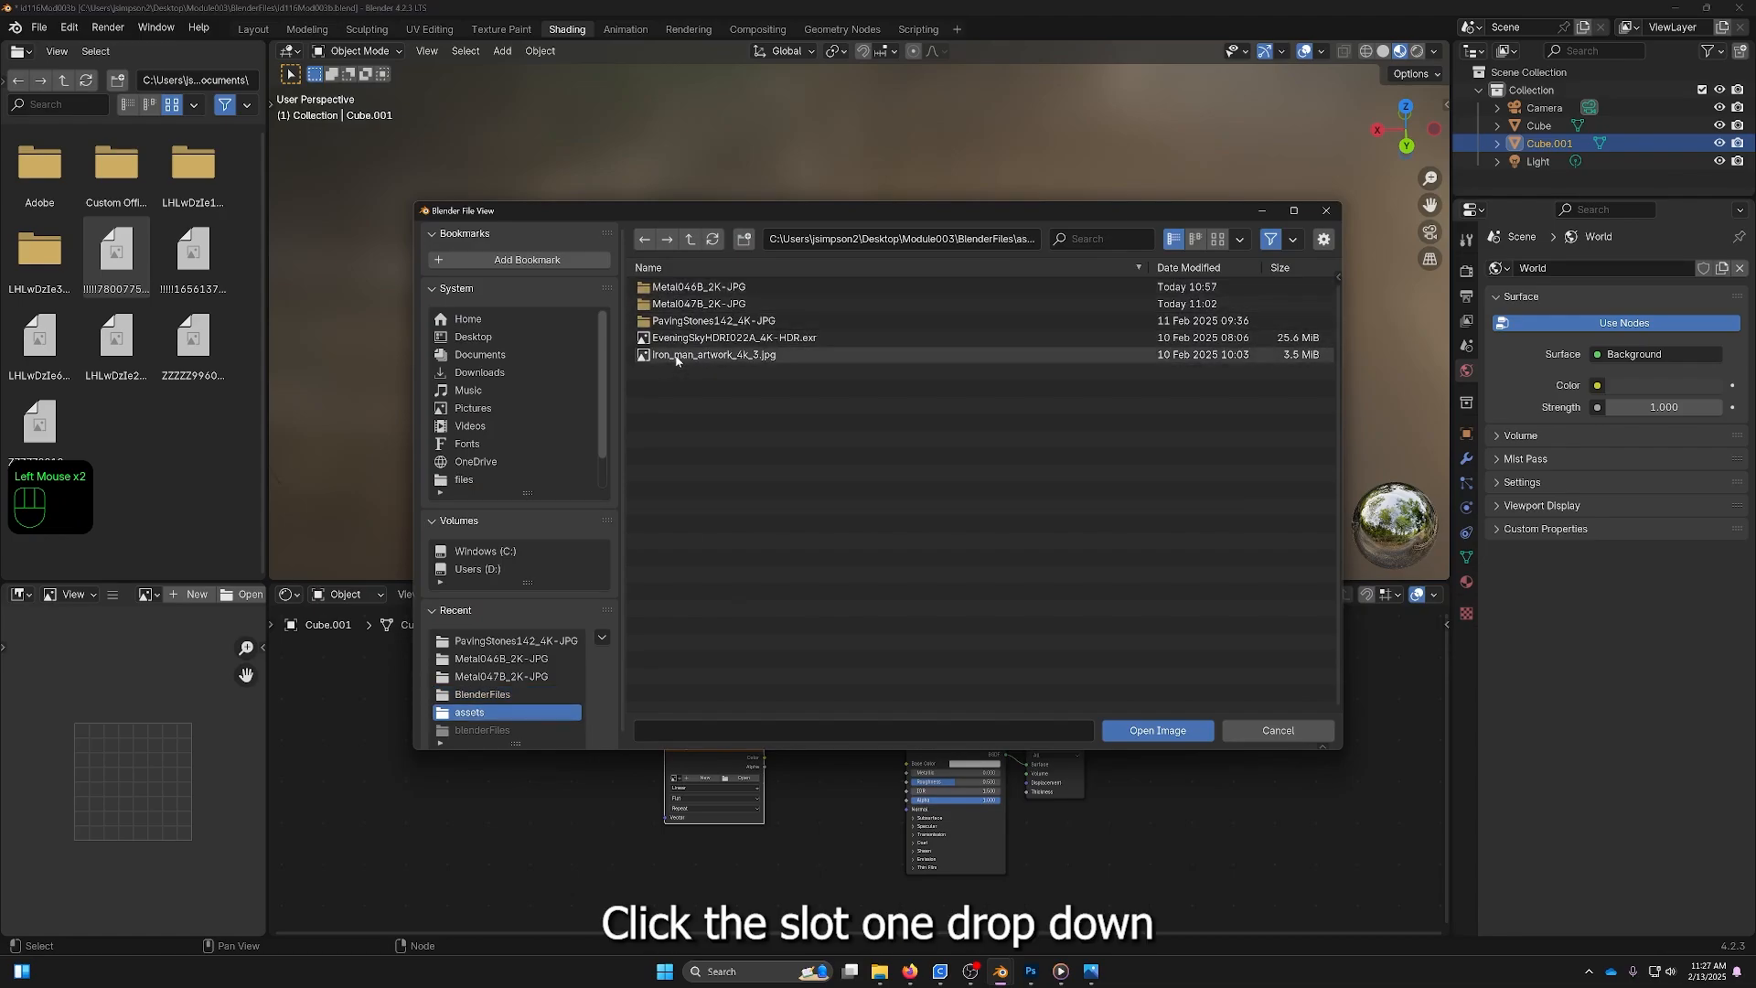
{"action": "double_click", "coordinate": [676, 355]}
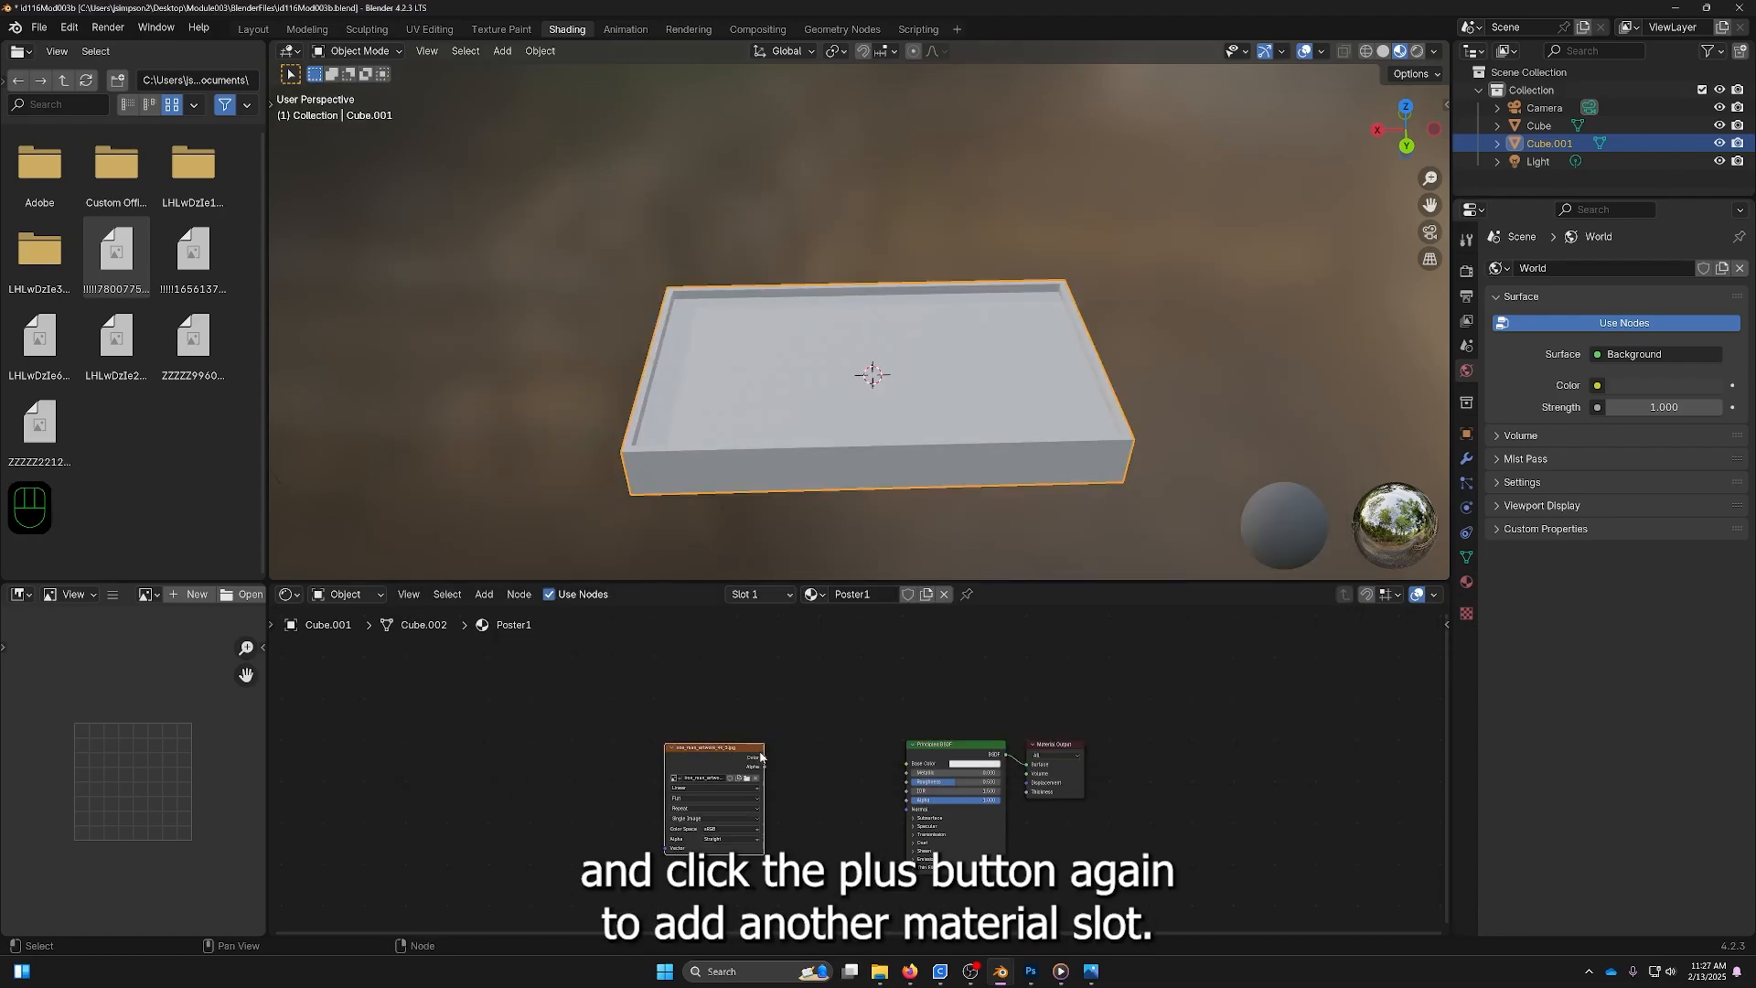
{"action": "left_click_drag", "start_coordinate": [765, 757], "coordinate": [905, 770]}
Add a second, empty material slot to the poster frame object.
{"action": "left_click", "coordinate": [791, 595]}
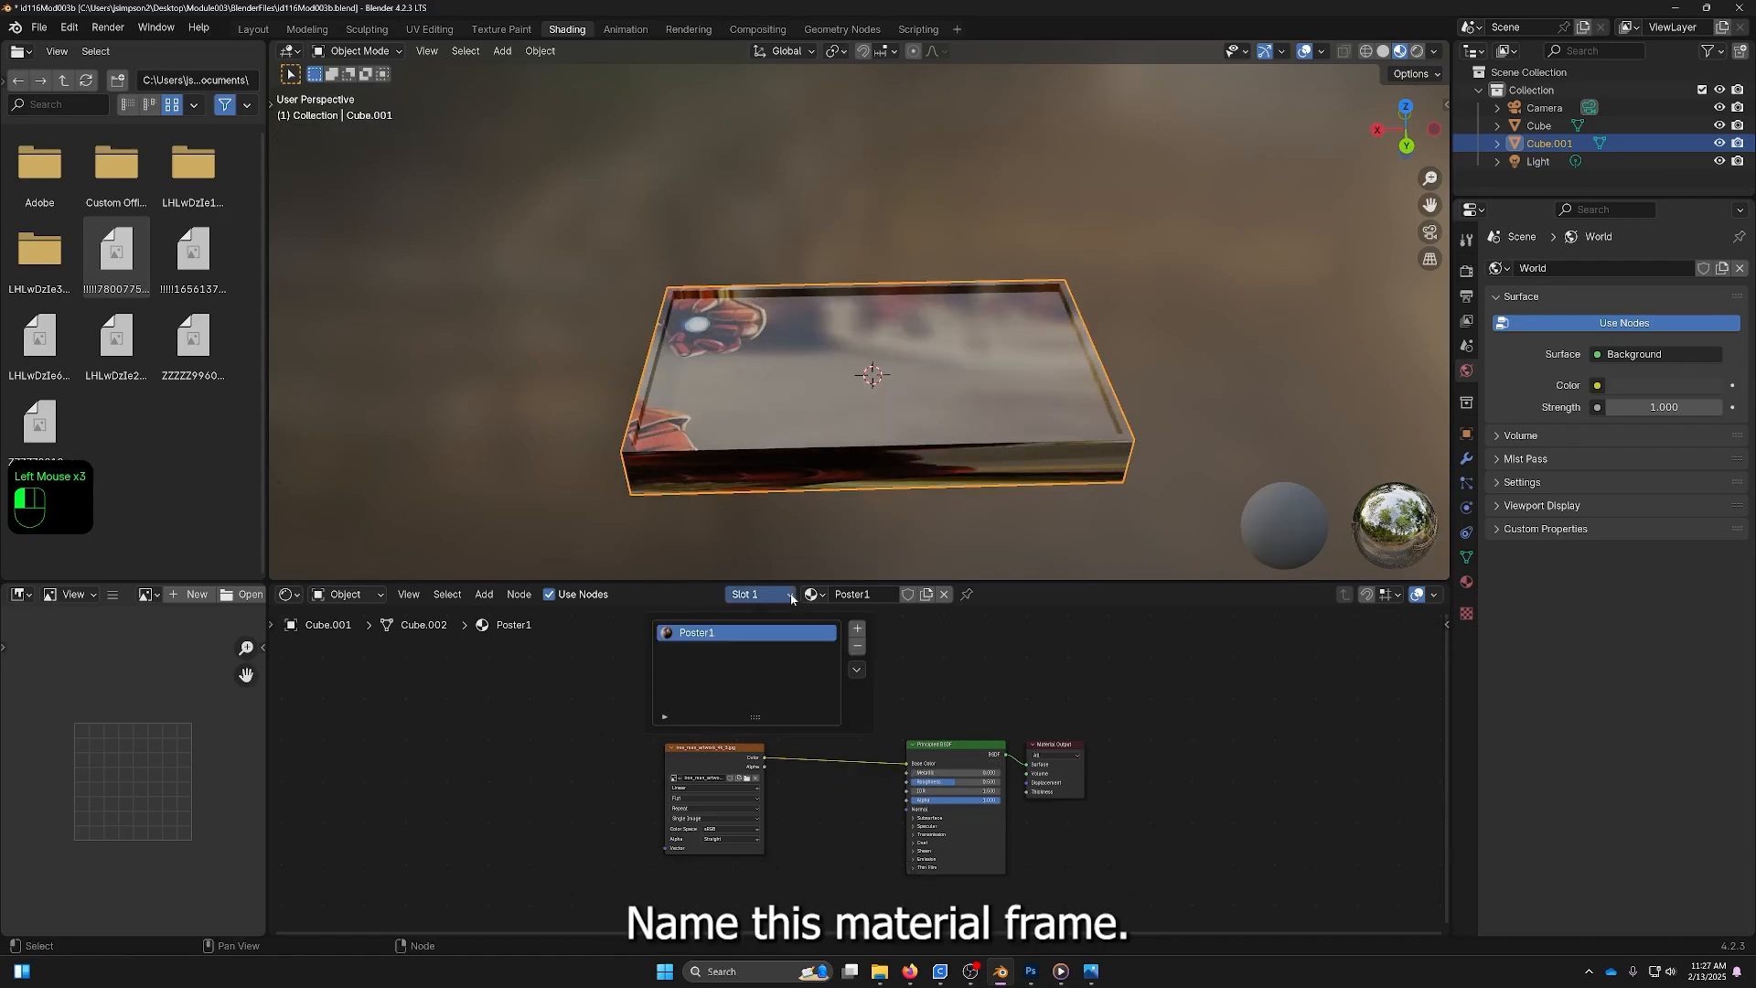
{"action": "left_click", "coordinate": [859, 630]}
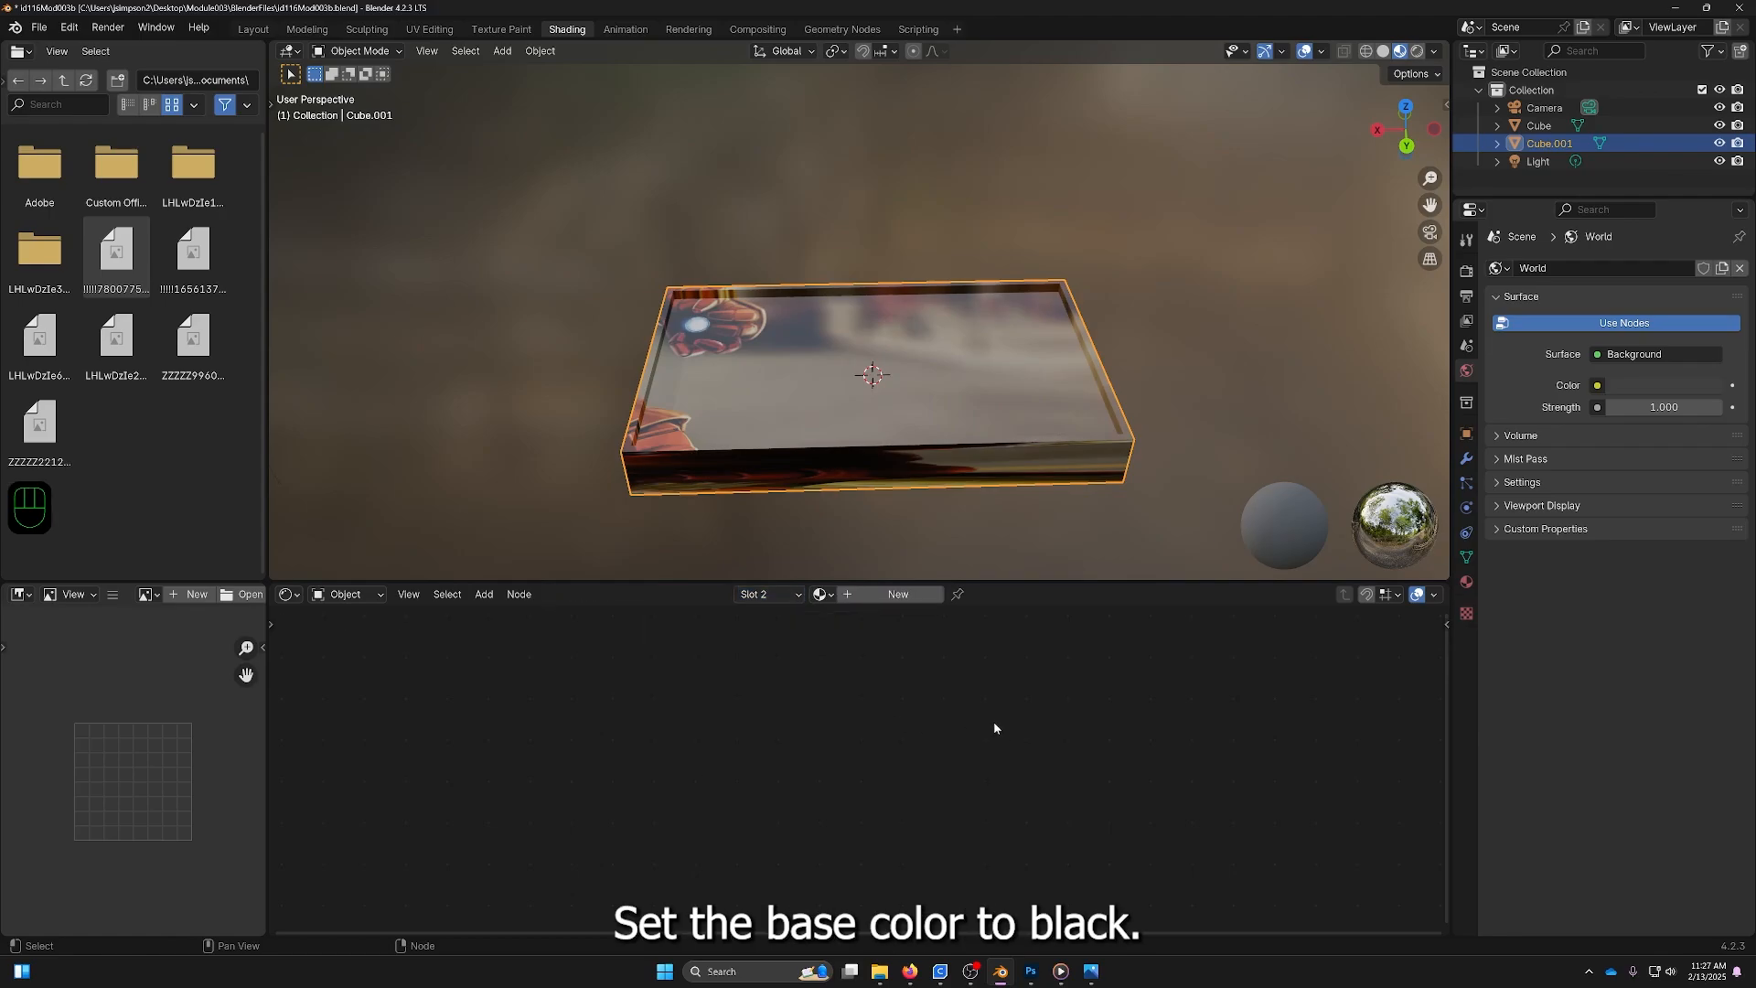
Create a new material in the object's second material slot and name it Frame.
{"action": "left_click", "coordinate": [889, 595]}
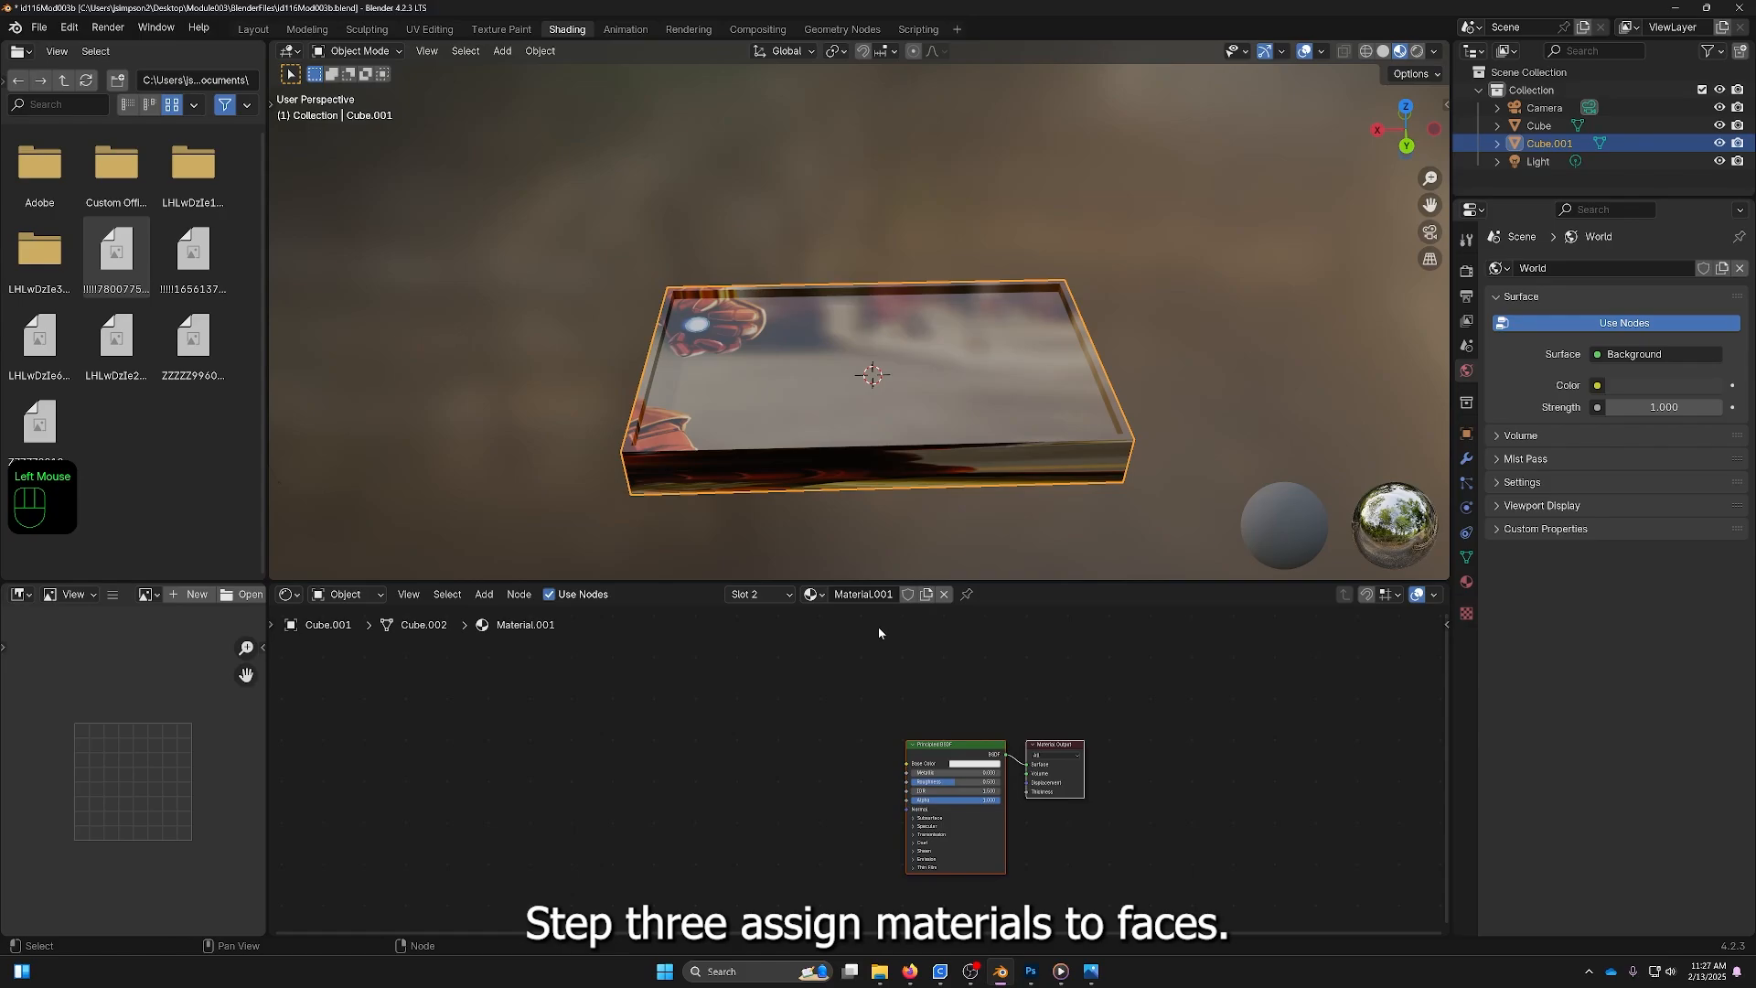
{"action": "double_click", "coordinate": [864, 595]}
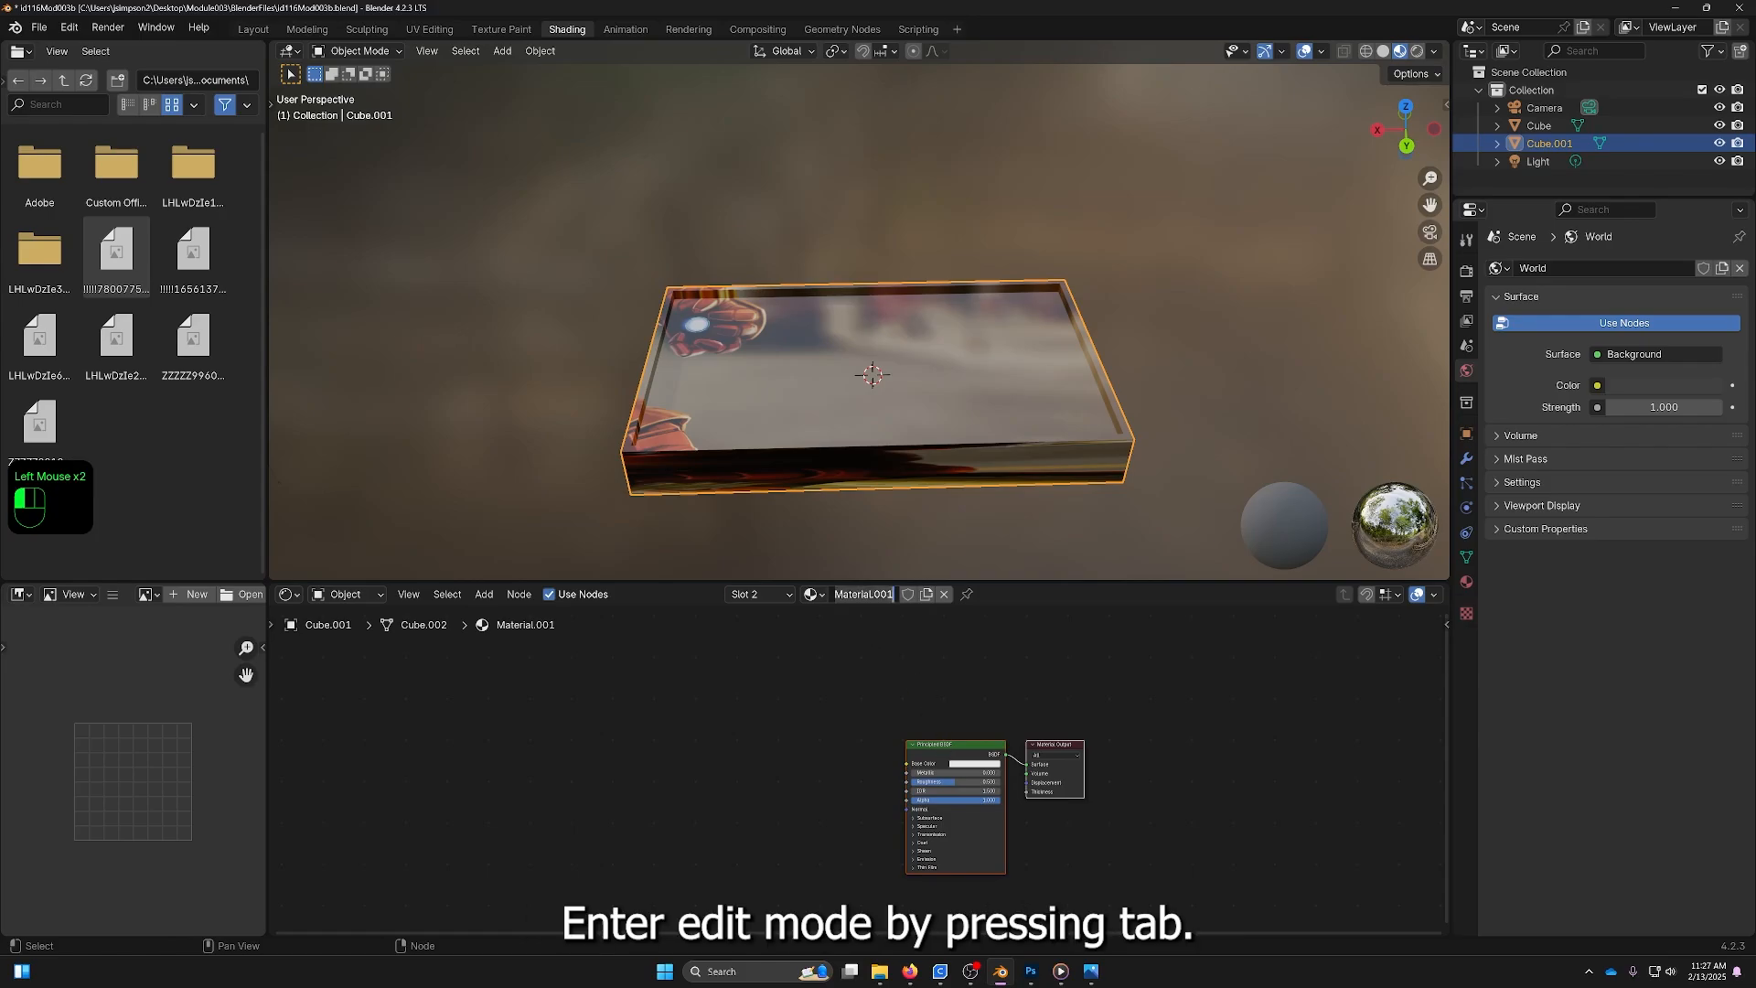
{"action": "type", "text": "Frame"}
{"action": "key", "text": "Return"}
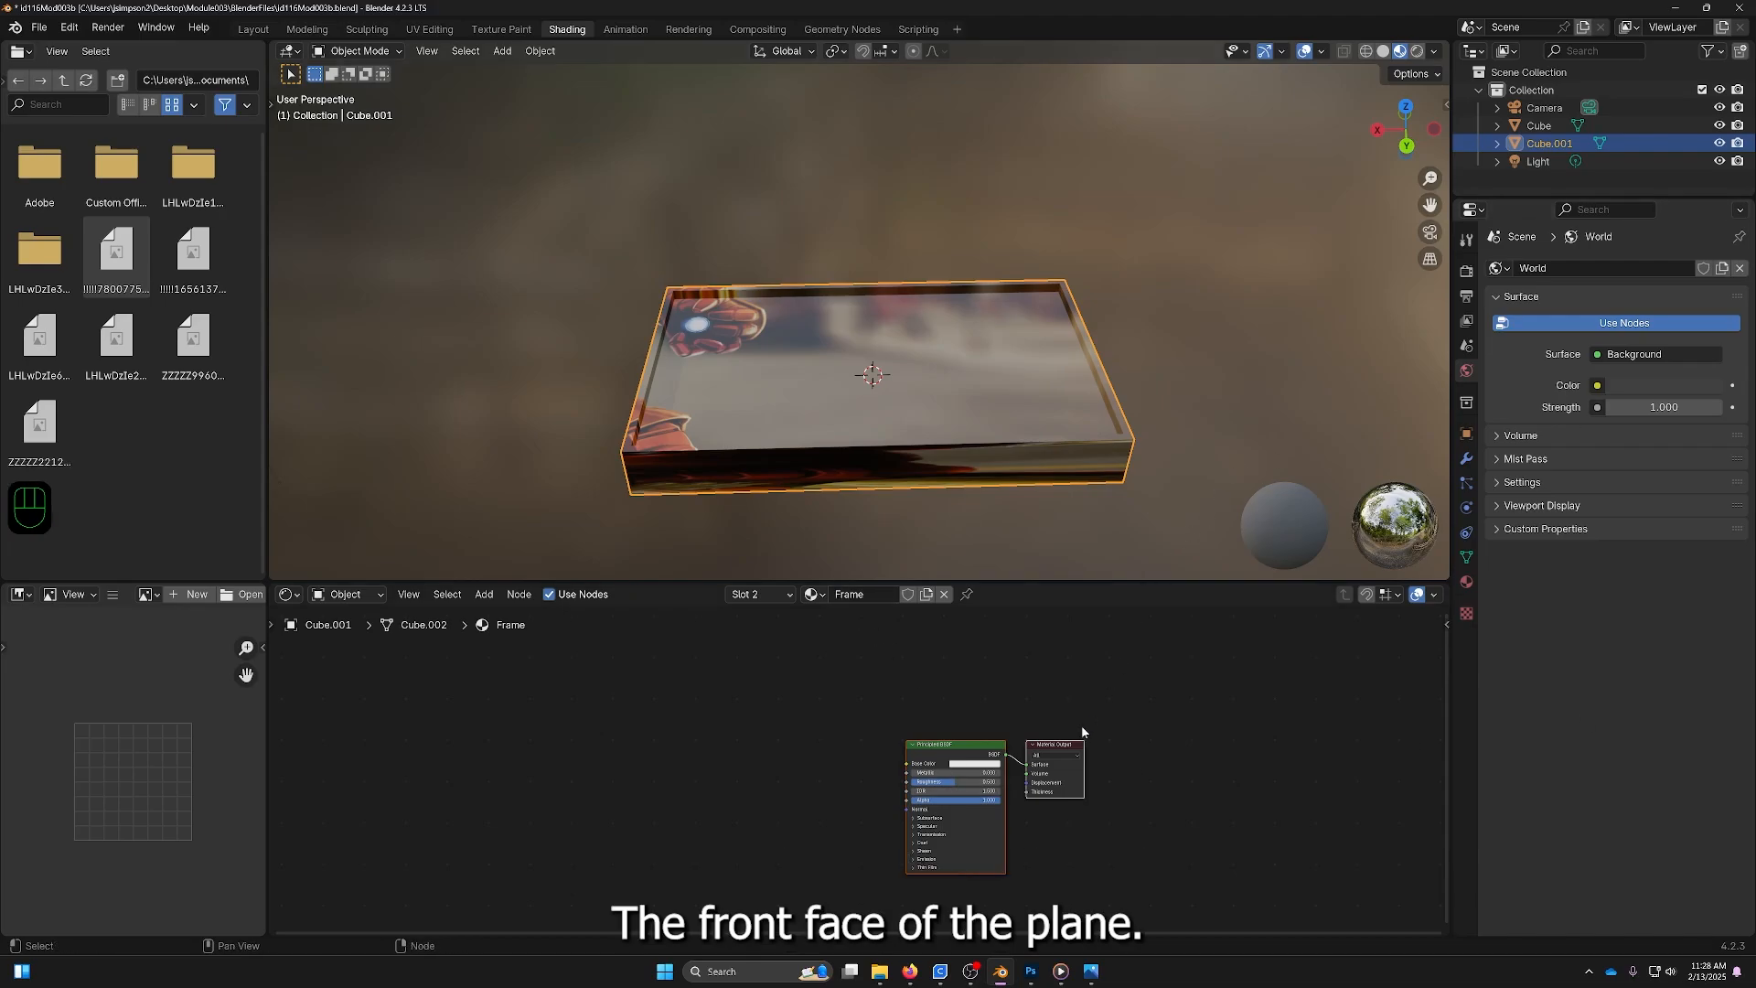
Set the Frame material's Base Color to black on its Principled BSDF node.
{"action": "left_click", "coordinate": [975, 764]}
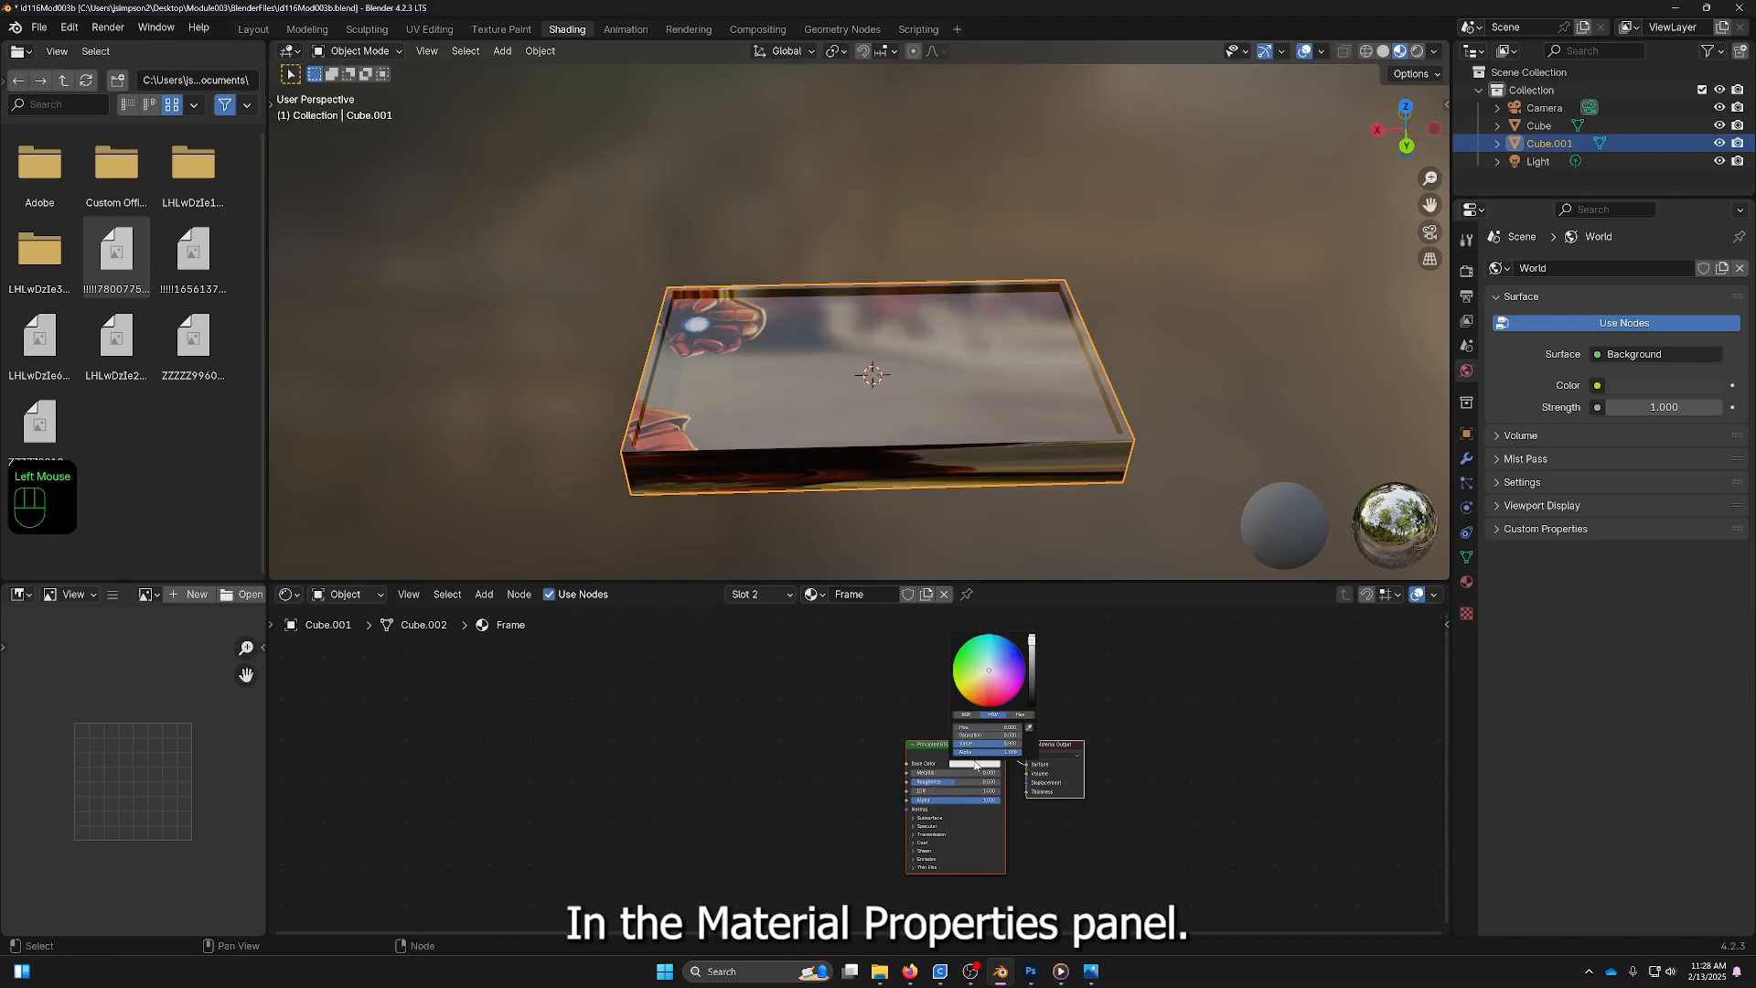
{"action": "left_click", "coordinate": [1017, 667]}
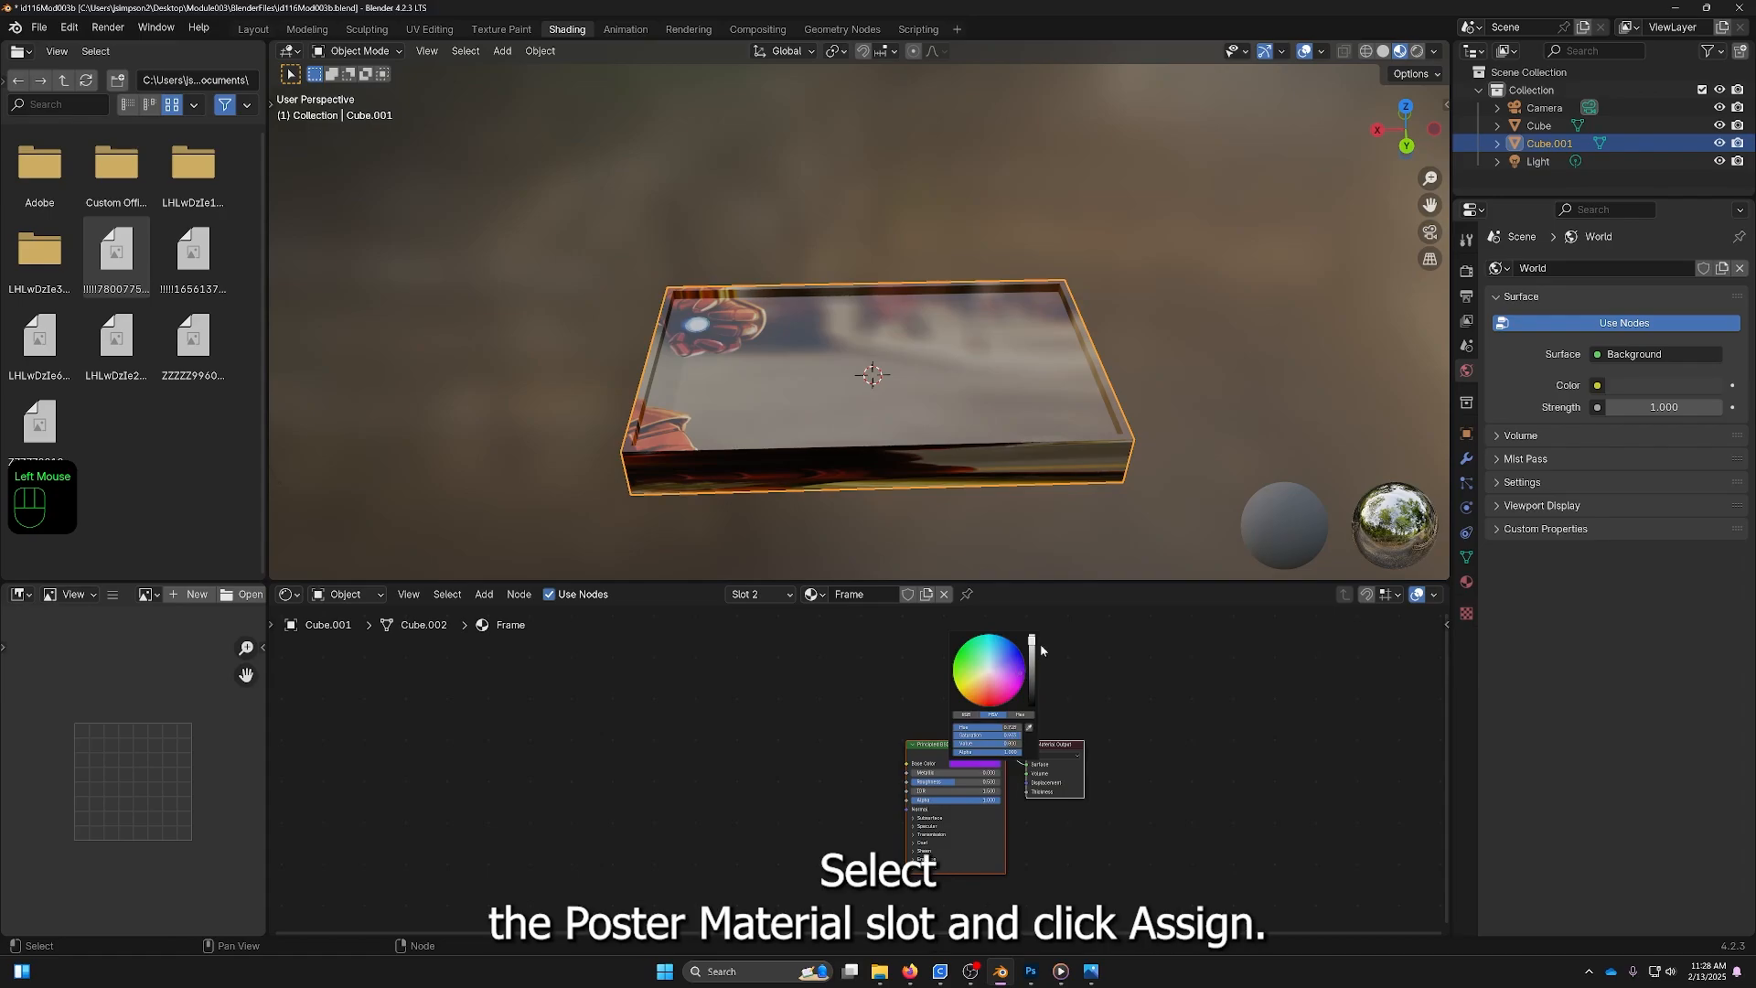
{"action": "left_click_drag", "start_coordinate": [1031, 641], "coordinate": [1031, 705]}
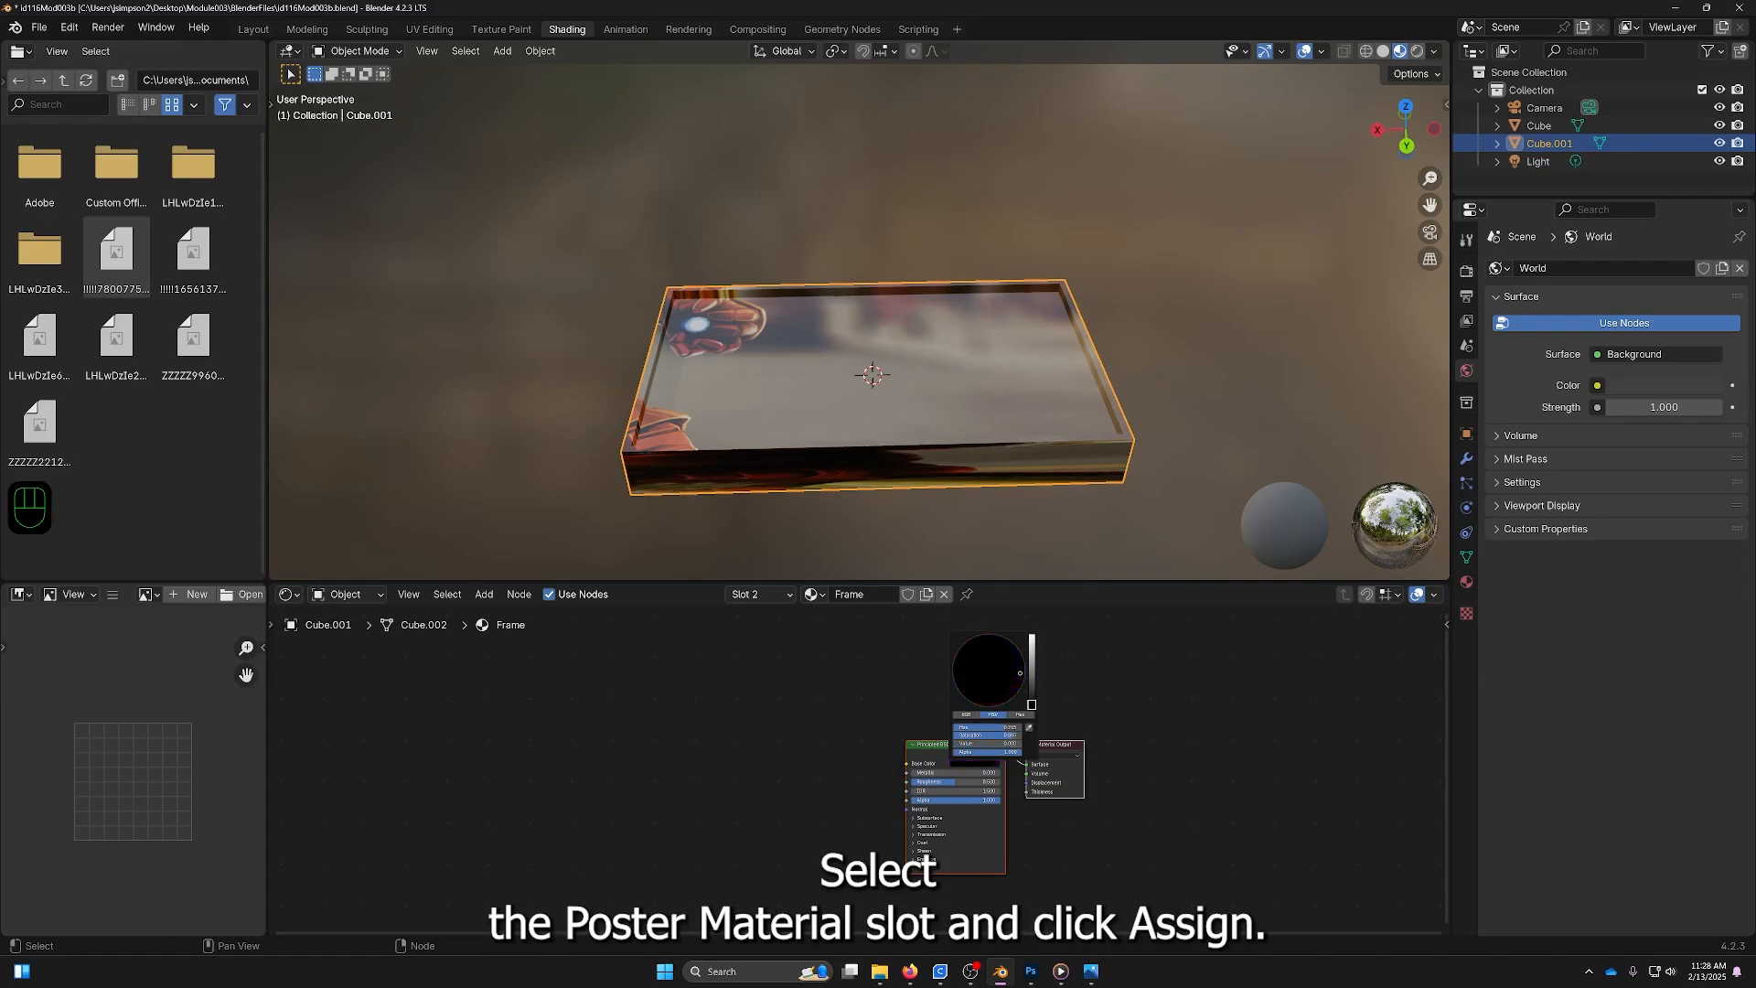
{"action": "left_click", "coordinate": [1109, 698]}
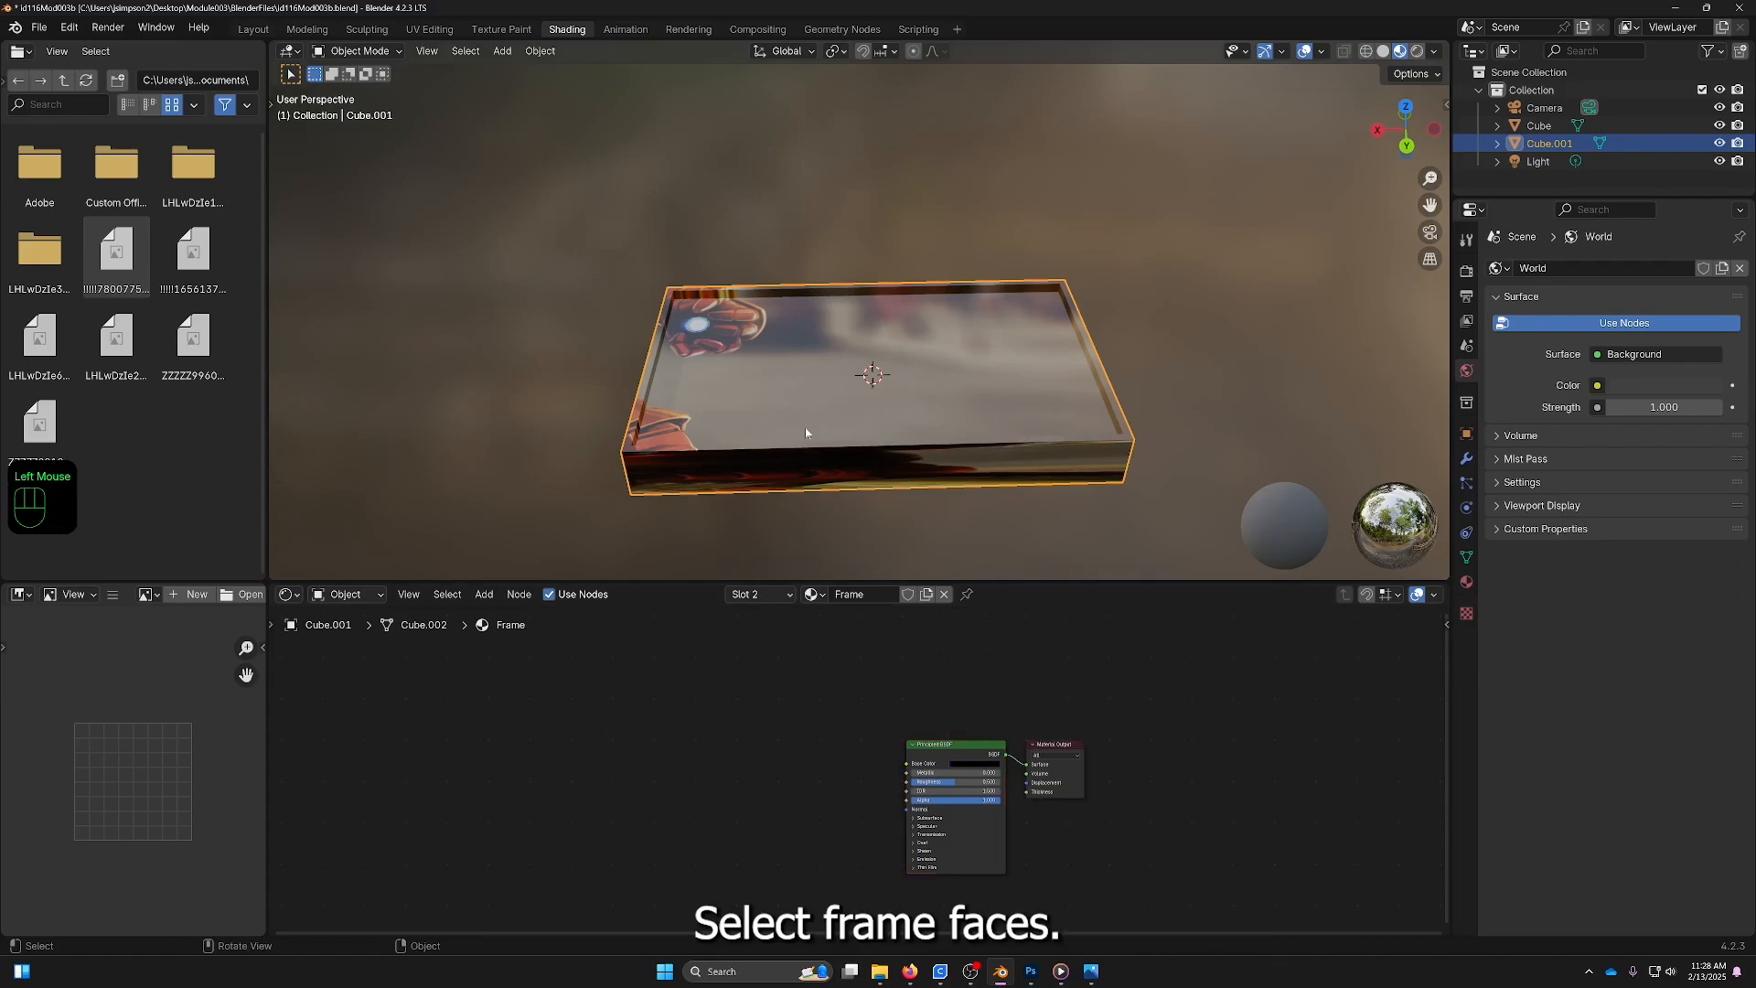
Enter Edit Mode on the poster frame object and assign the Poster1 material to the selected recessed front face.
{"action": "middle_click_drag", "start_coordinate": [804, 432], "coordinate": [895, 408]}
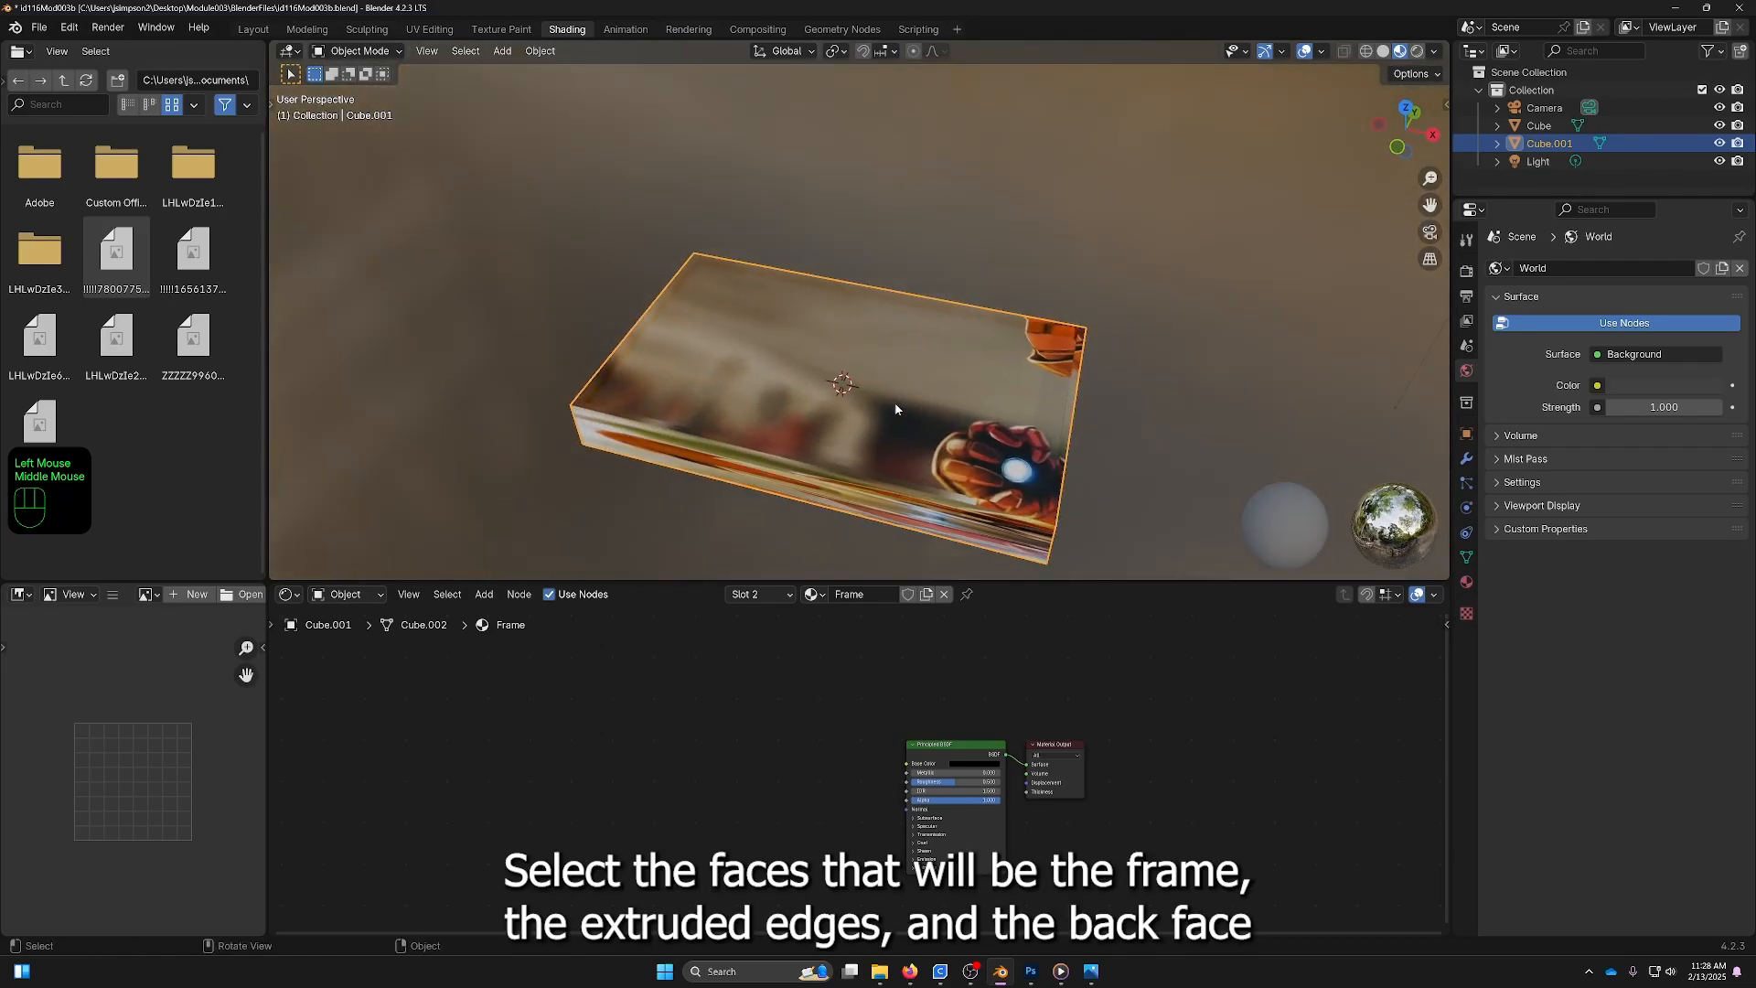
{"action": "left_click", "coordinate": [896, 405]}
{"action": "key", "text": "Tab"}
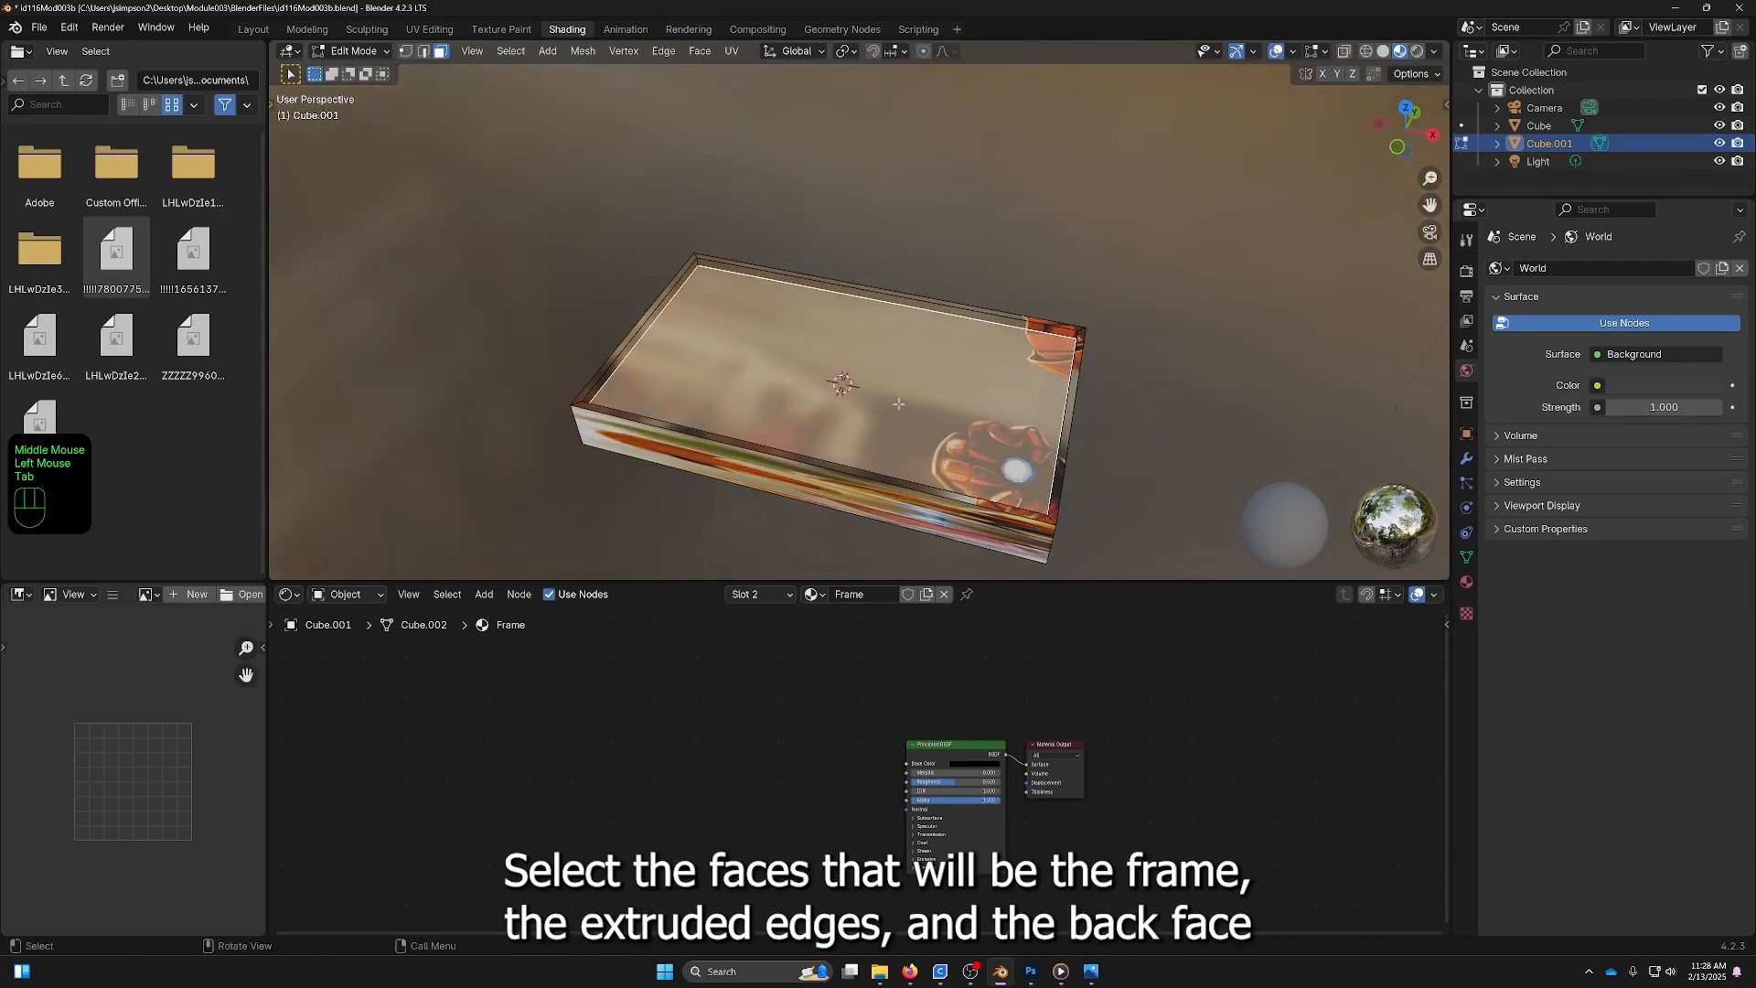
{"action": "left_click", "coordinate": [790, 597]}
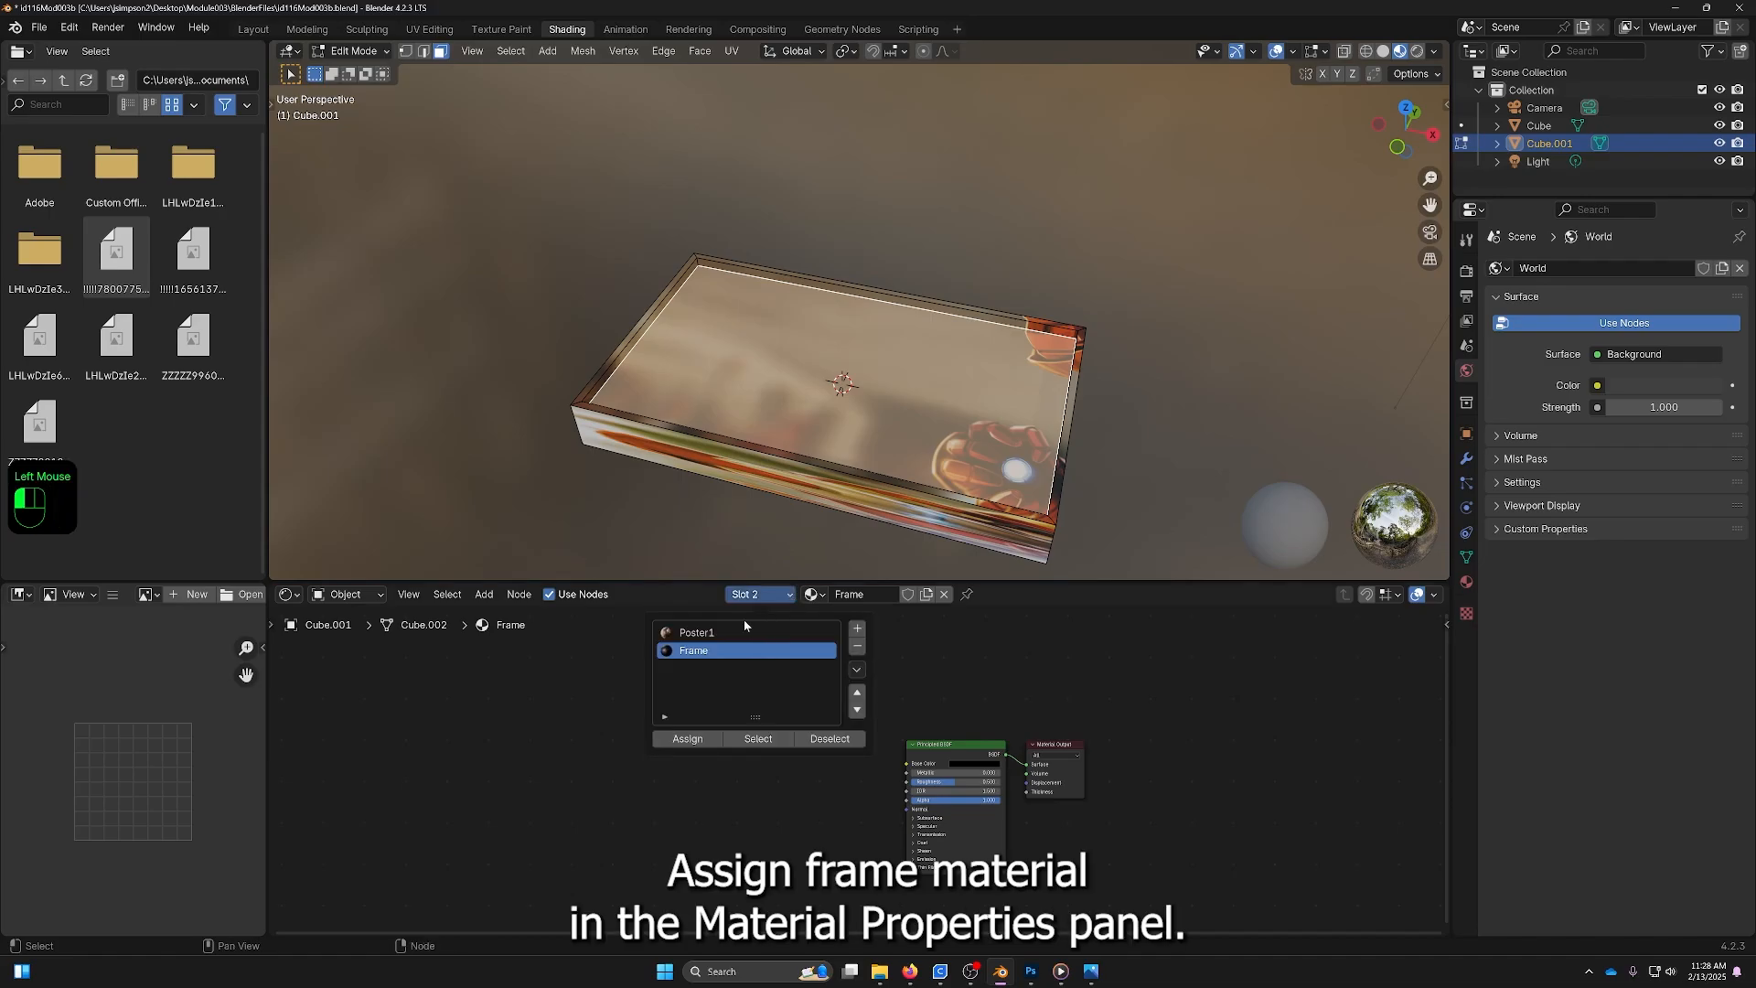
{"action": "left_click", "coordinate": [719, 633]}
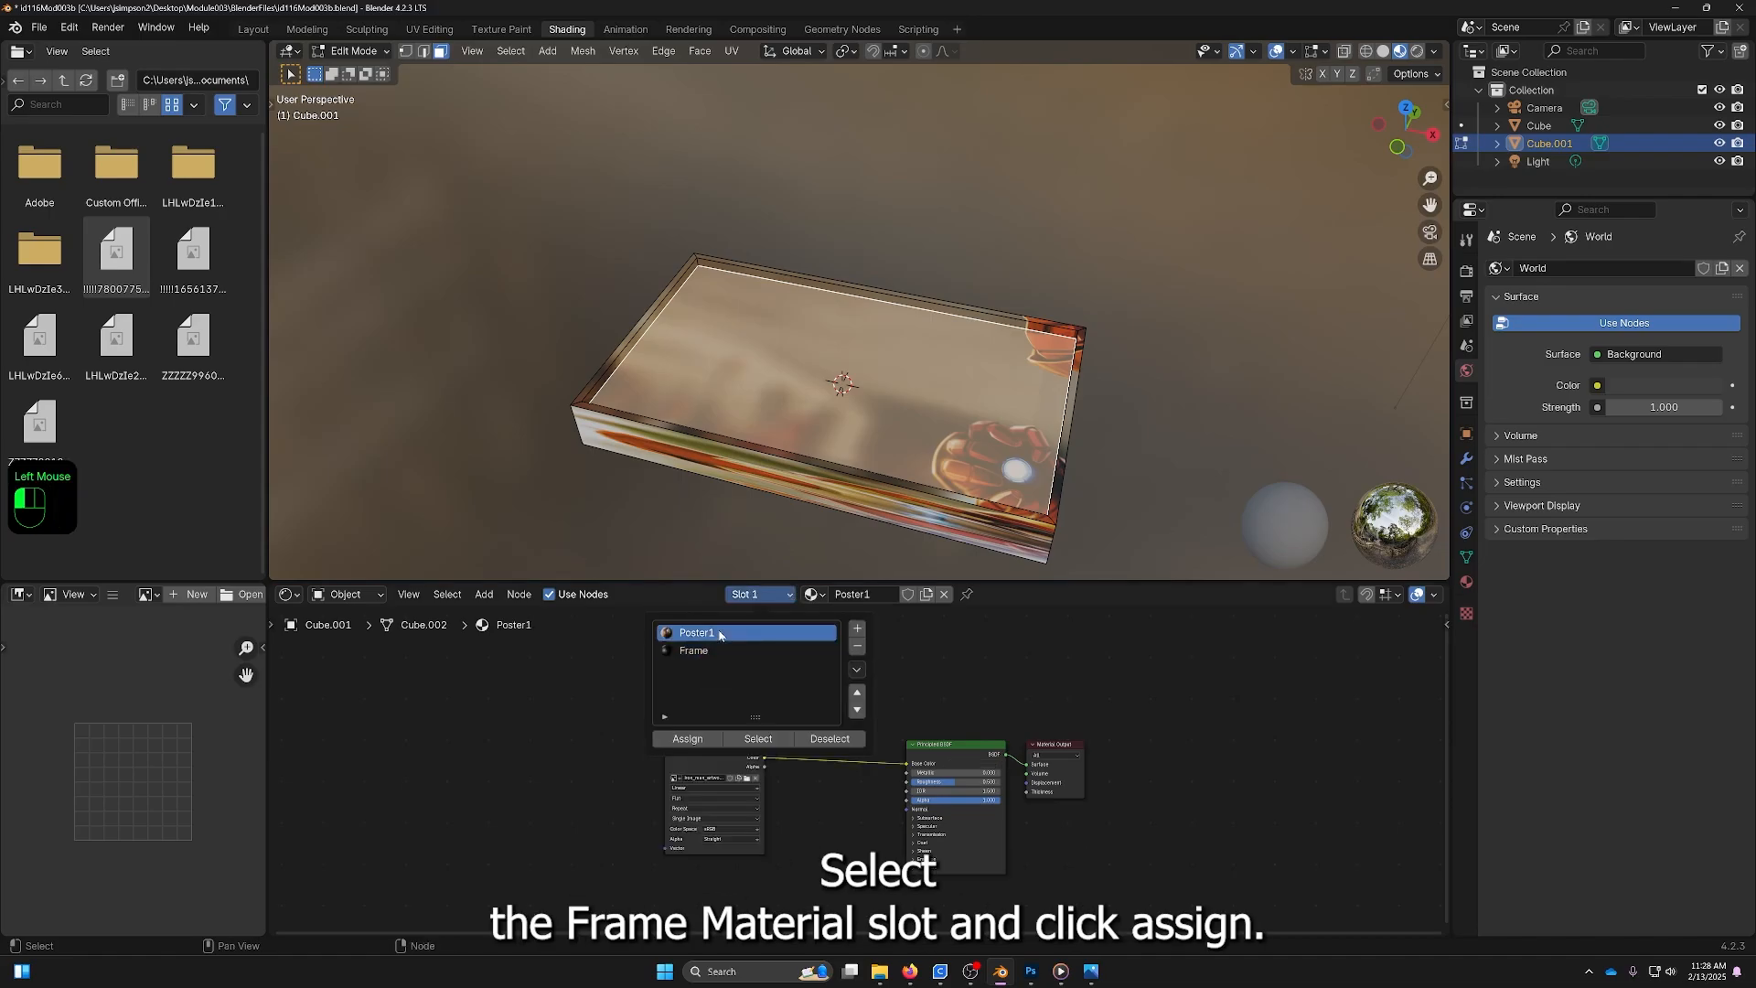
{"action": "left_click", "coordinate": [697, 742]}
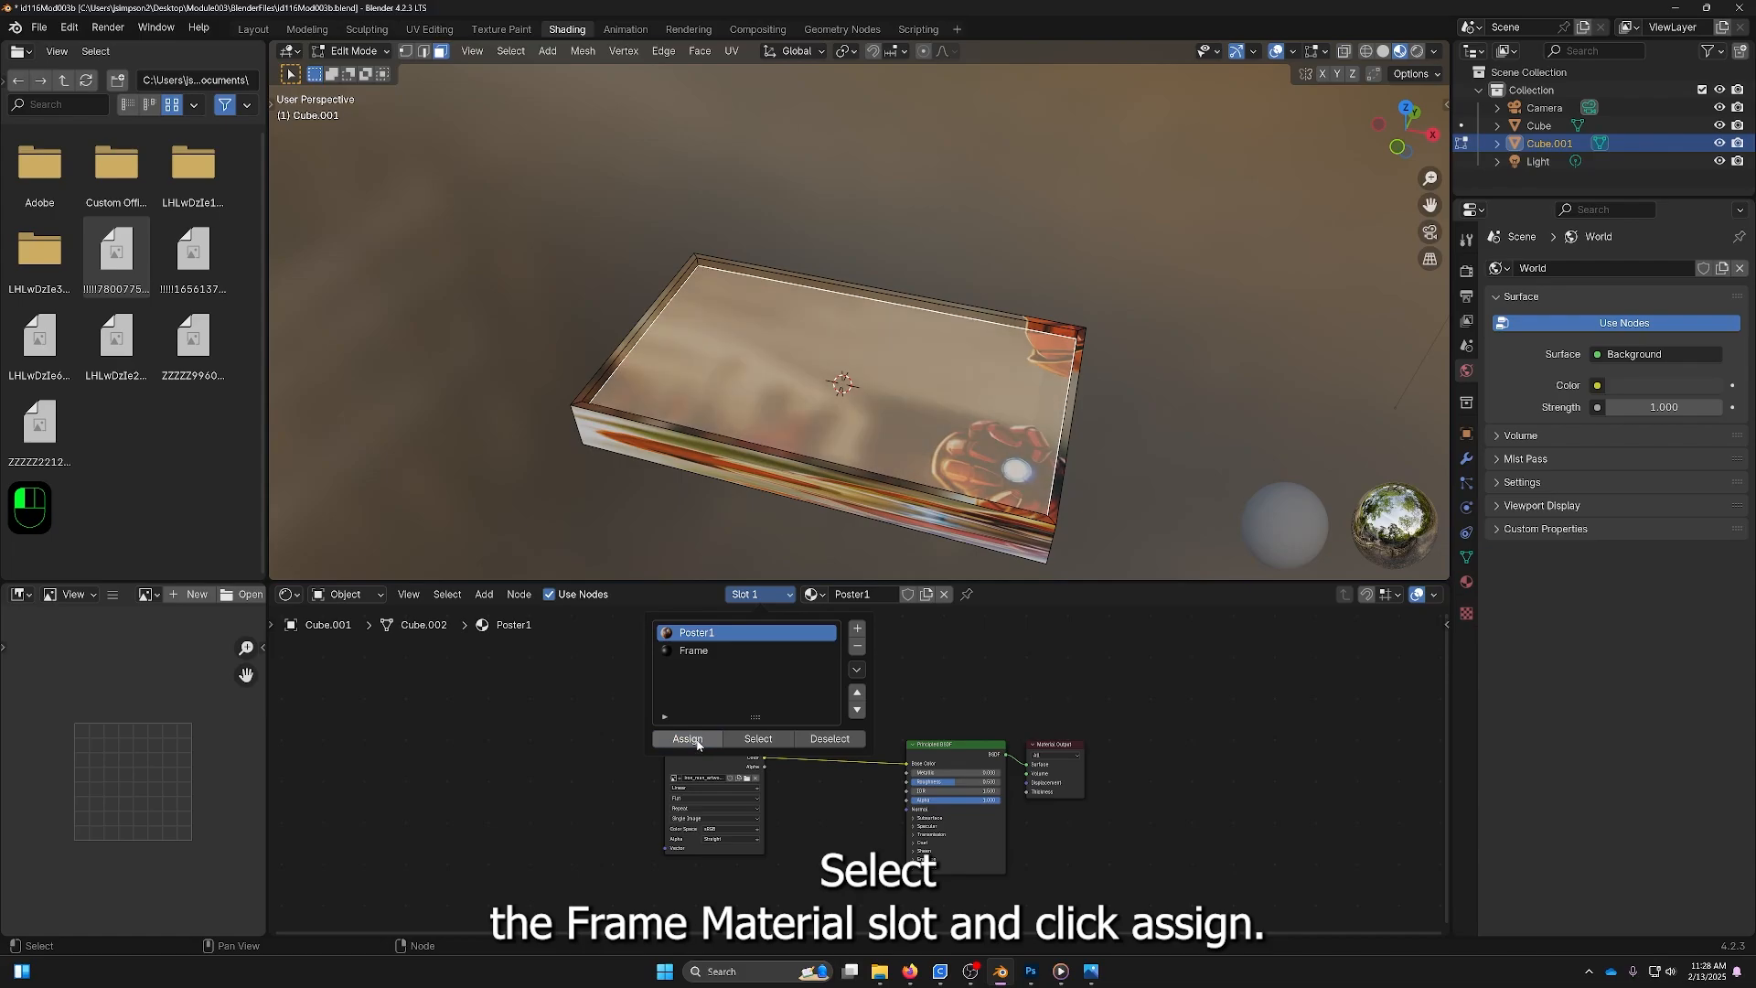
{"action": "left_click", "coordinate": [1013, 699]}
Invert the face selection, assign the Frame material to all the remaining faces, and return to Object Mode.
{"action": "middle_click_drag", "start_coordinate": [893, 493], "coordinate": [899, 449]}
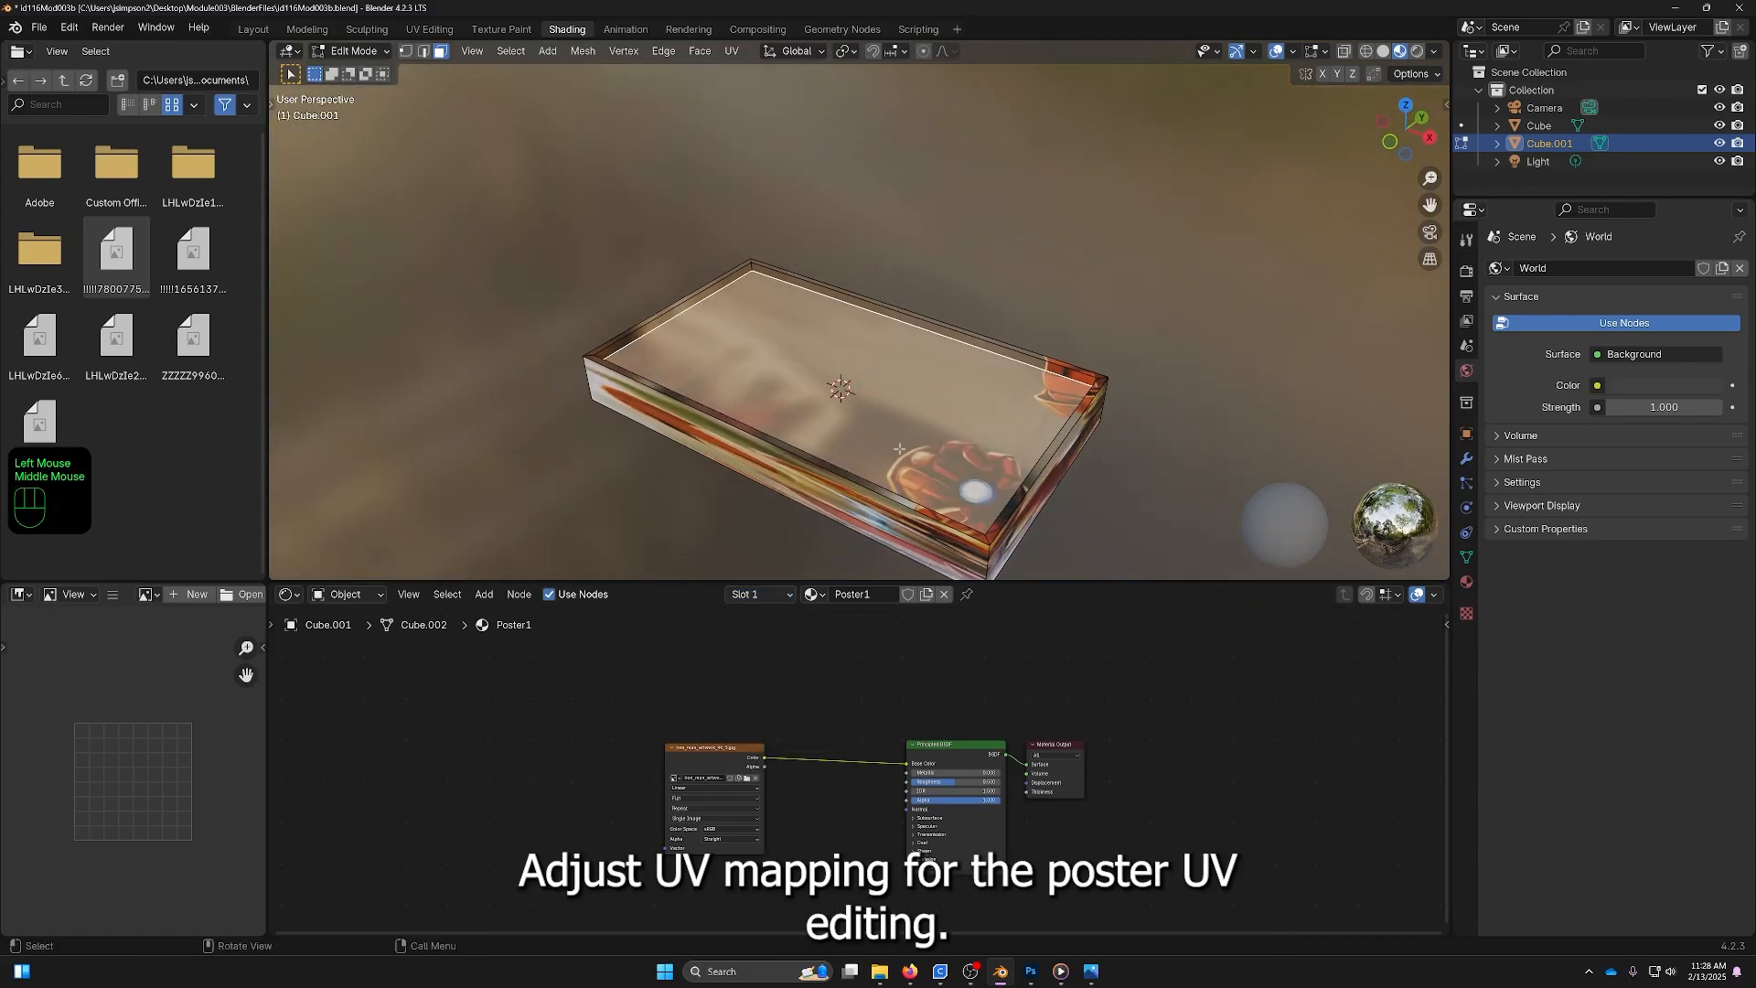
{"action": "key", "text": "ctrl+i"}
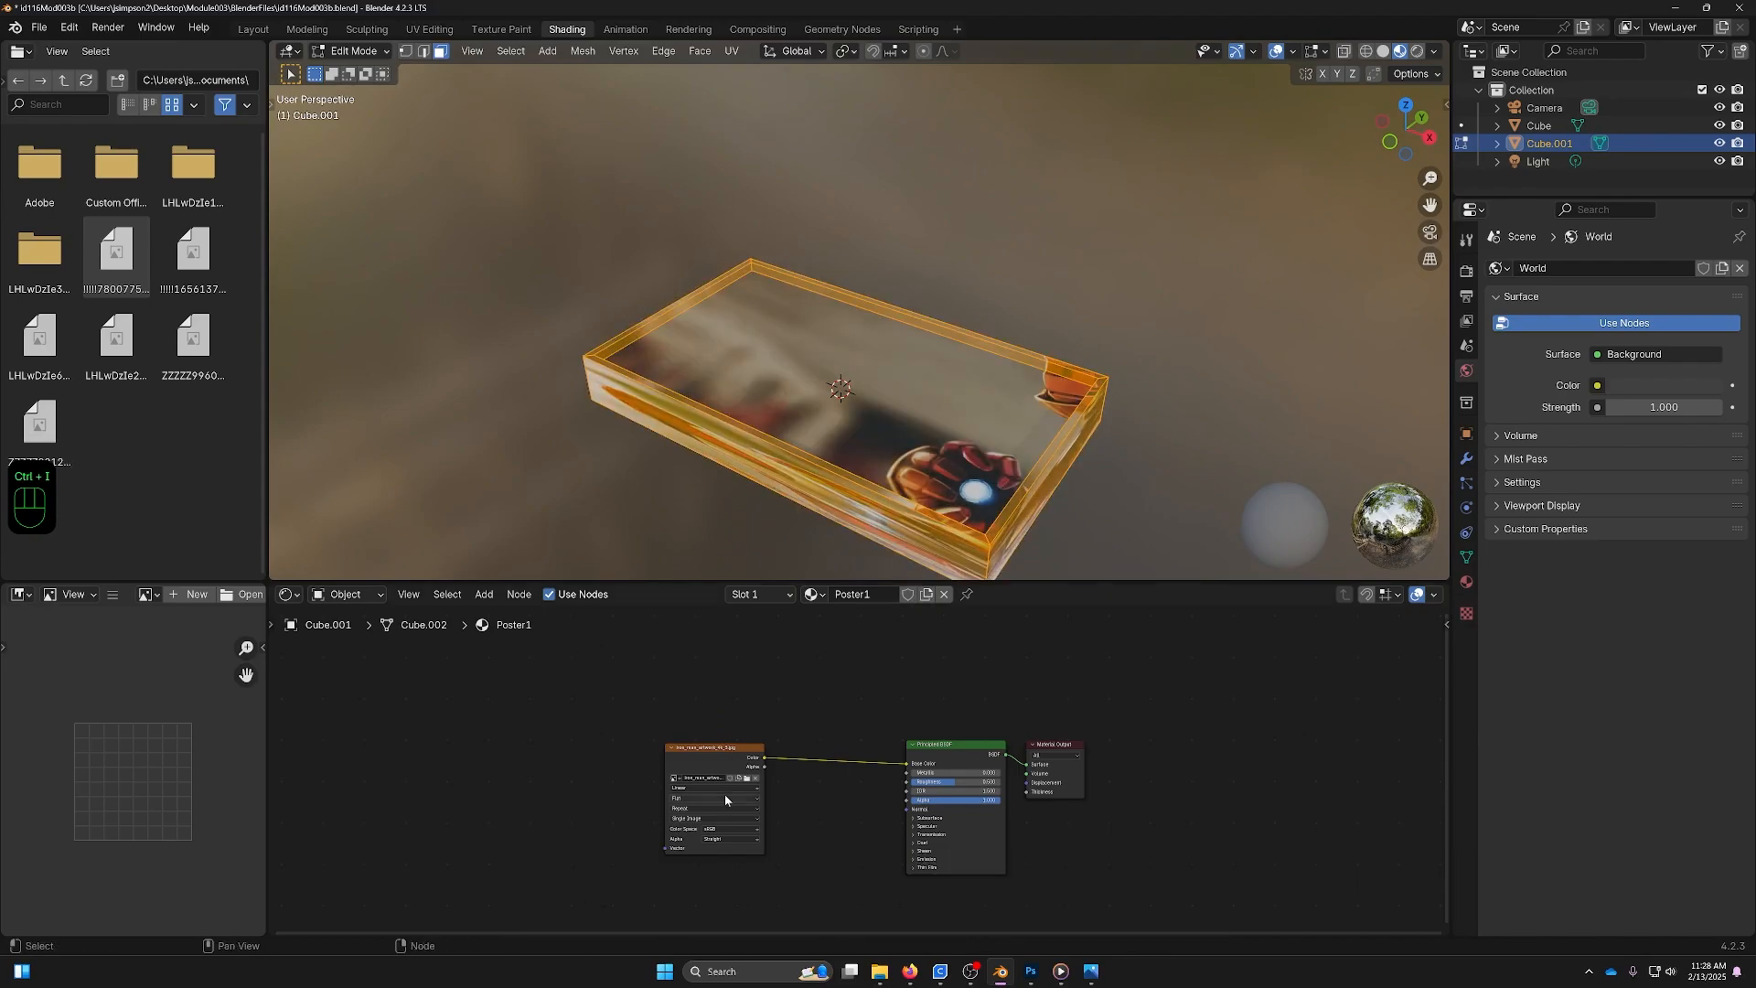
{"action": "left_click", "coordinate": [786, 596]}
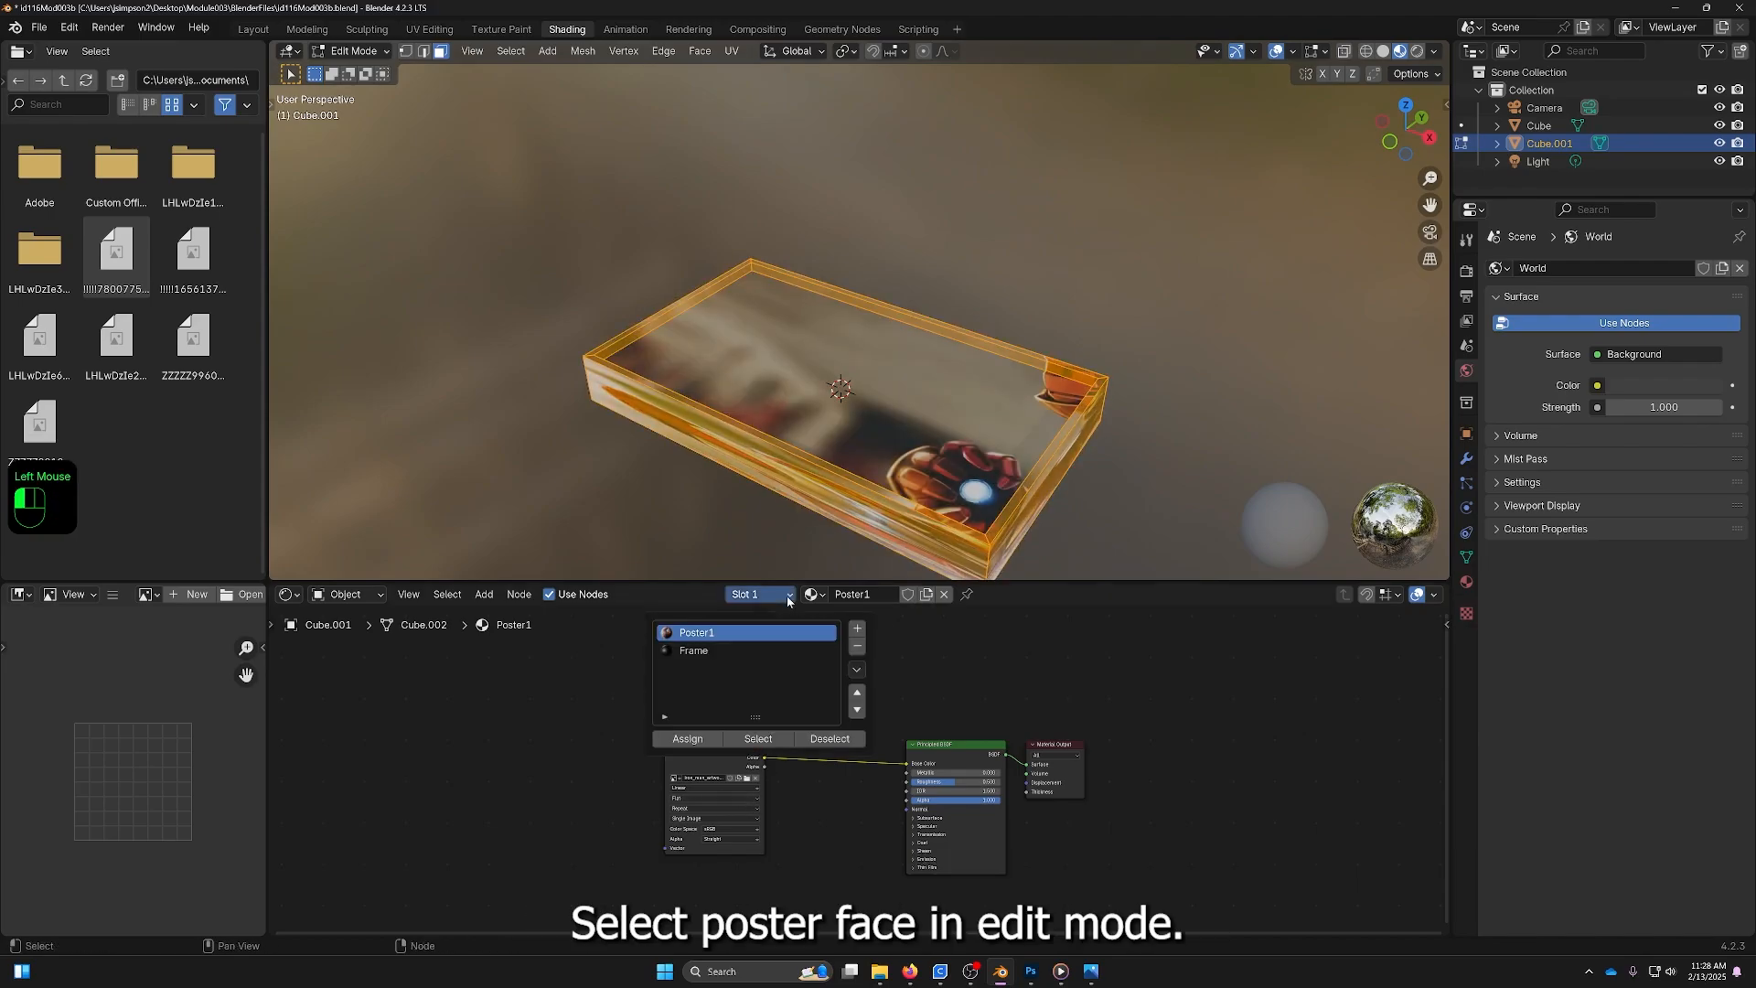
{"action": "left_click", "coordinate": [727, 650]}
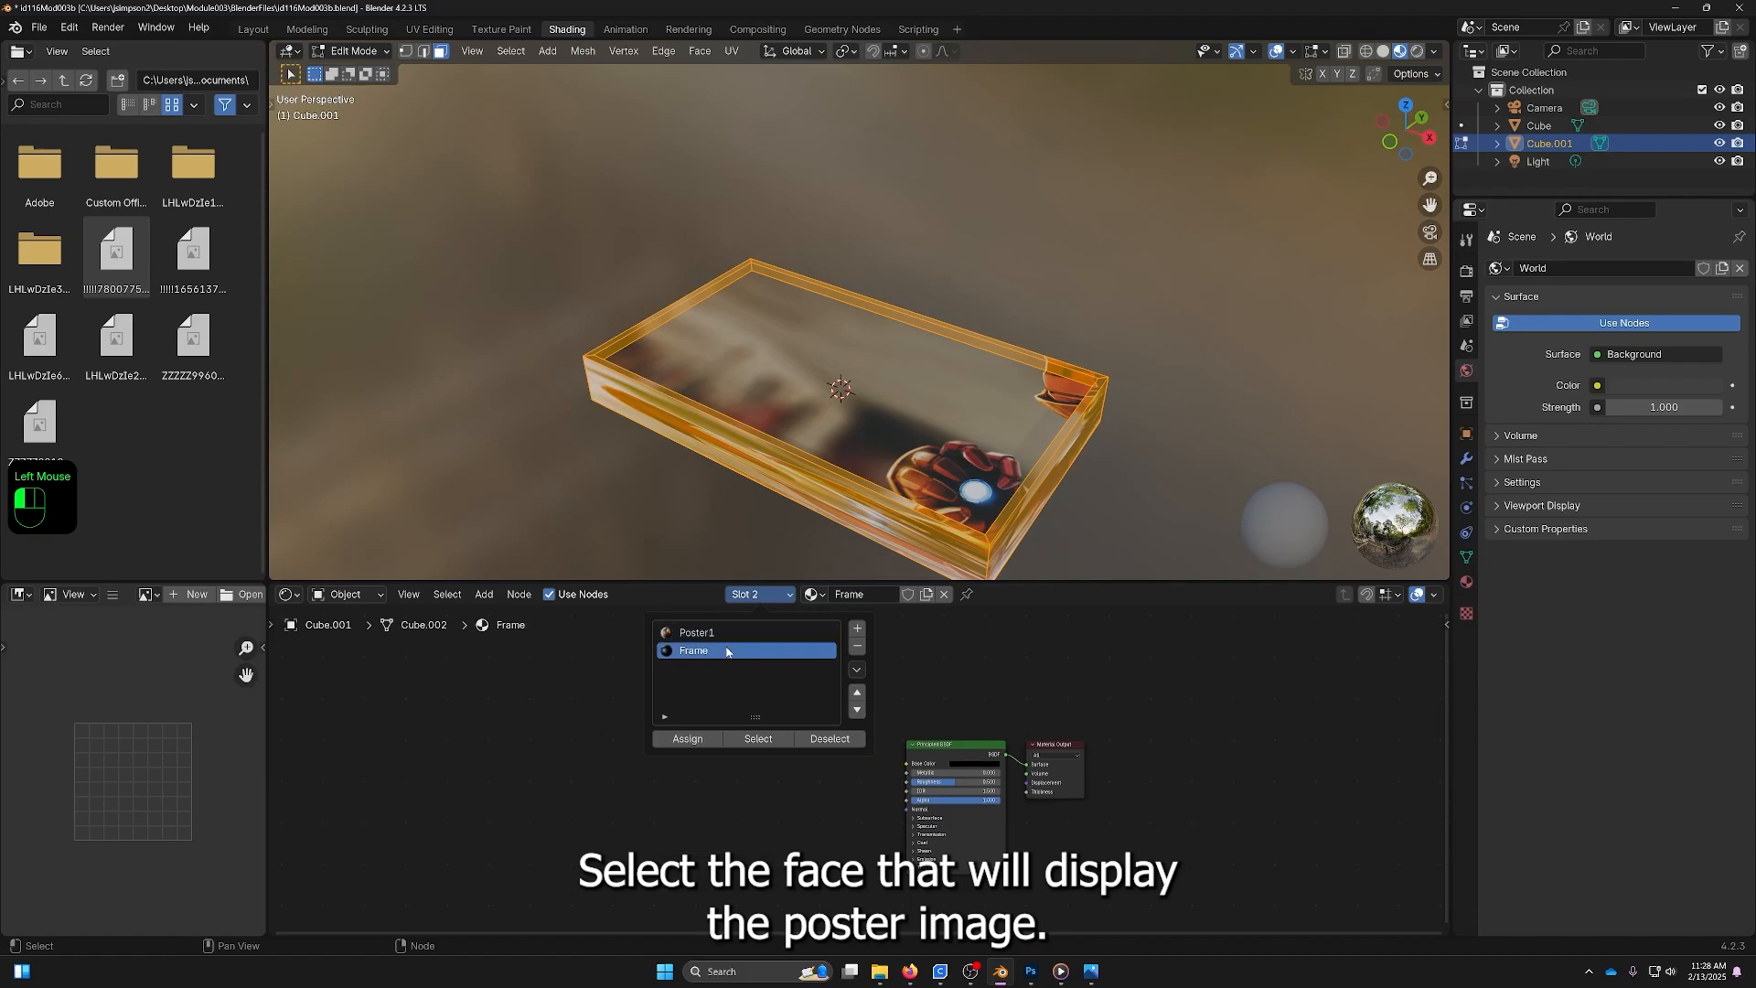
{"action": "left_click", "coordinate": [700, 741]}
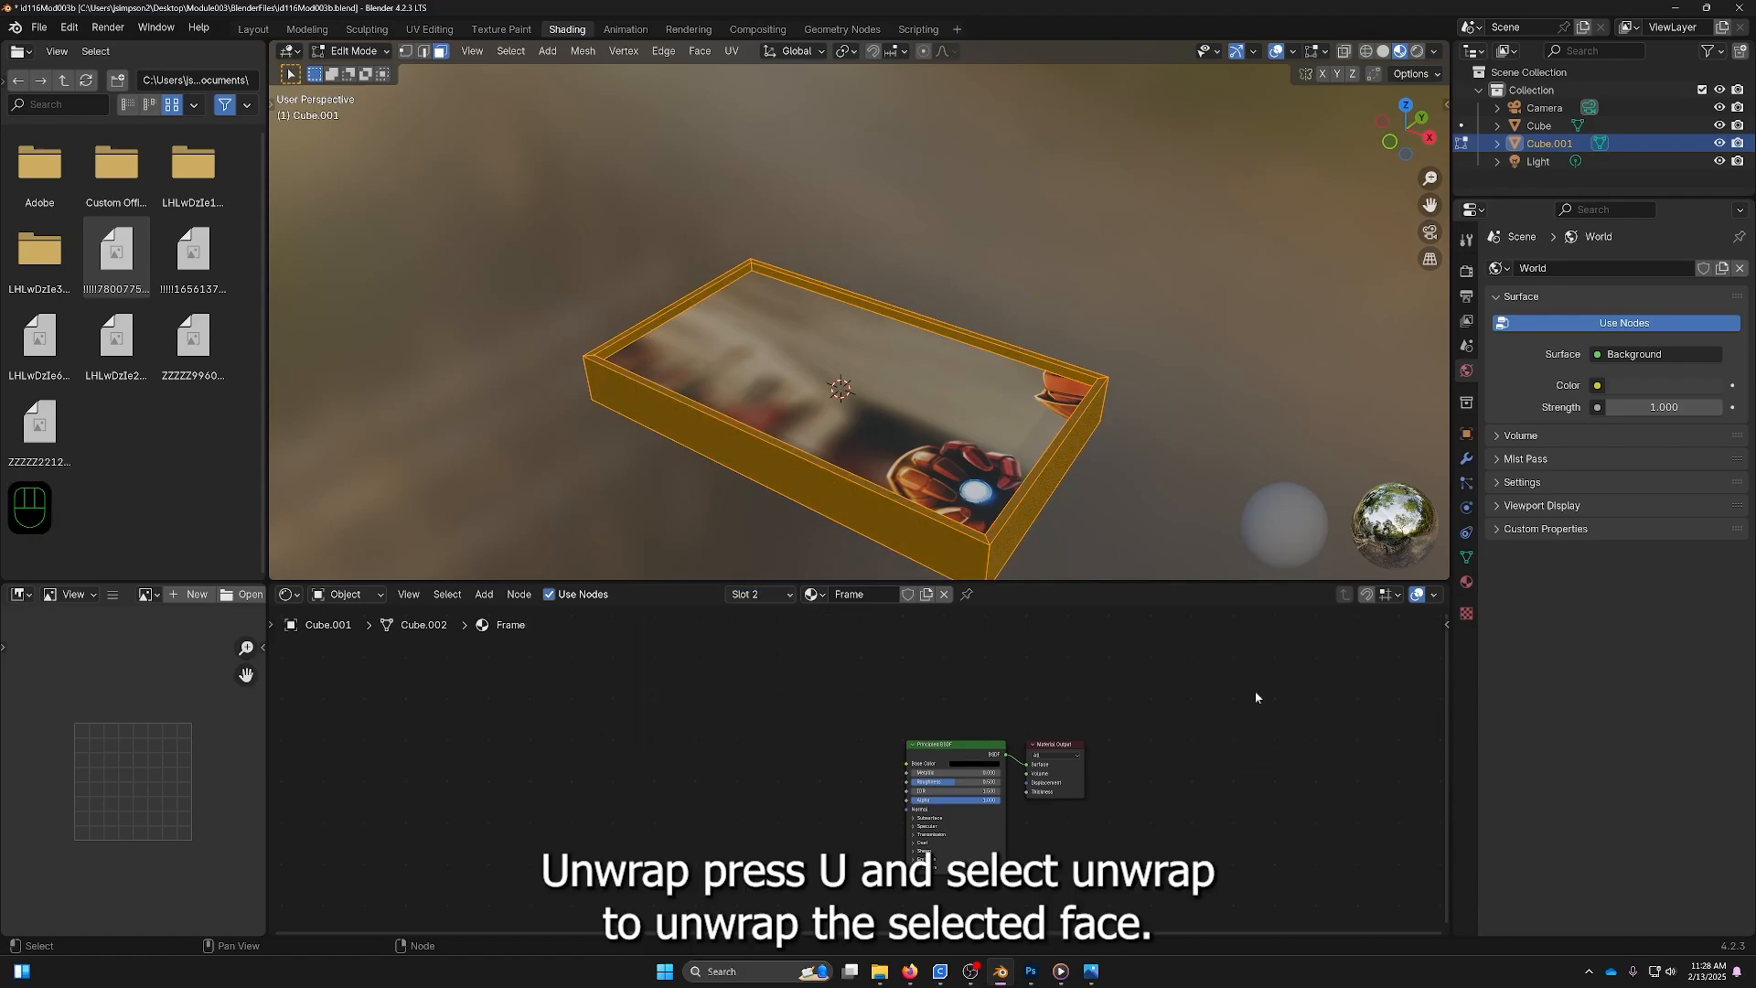
{"action": "middle_click_drag", "start_coordinate": [1099, 351], "coordinate": [1161, 433]}
{"action": "key", "text": "Tab"}
{"action": "middle_click_drag", "start_coordinate": [1024, 124], "coordinate": [984, 322]}
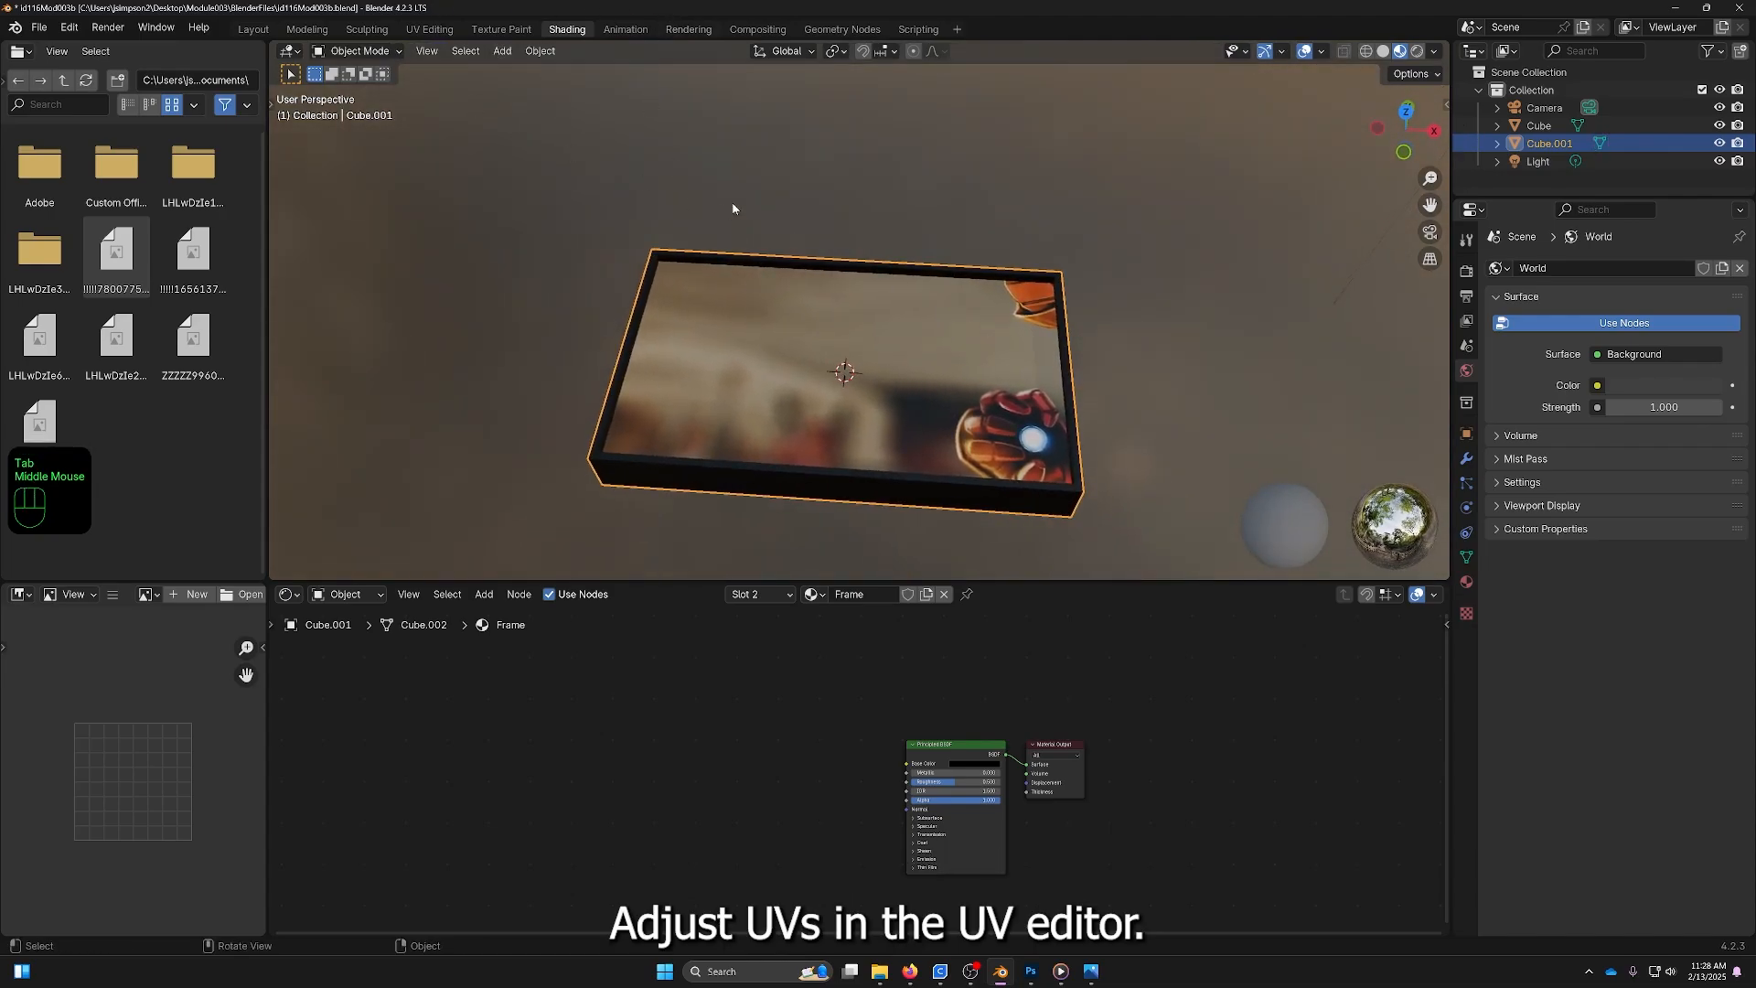
In the UV Editing workspace, select only the recessed poster face and unwrap it.
{"action": "left_click", "coordinate": [429, 29]}
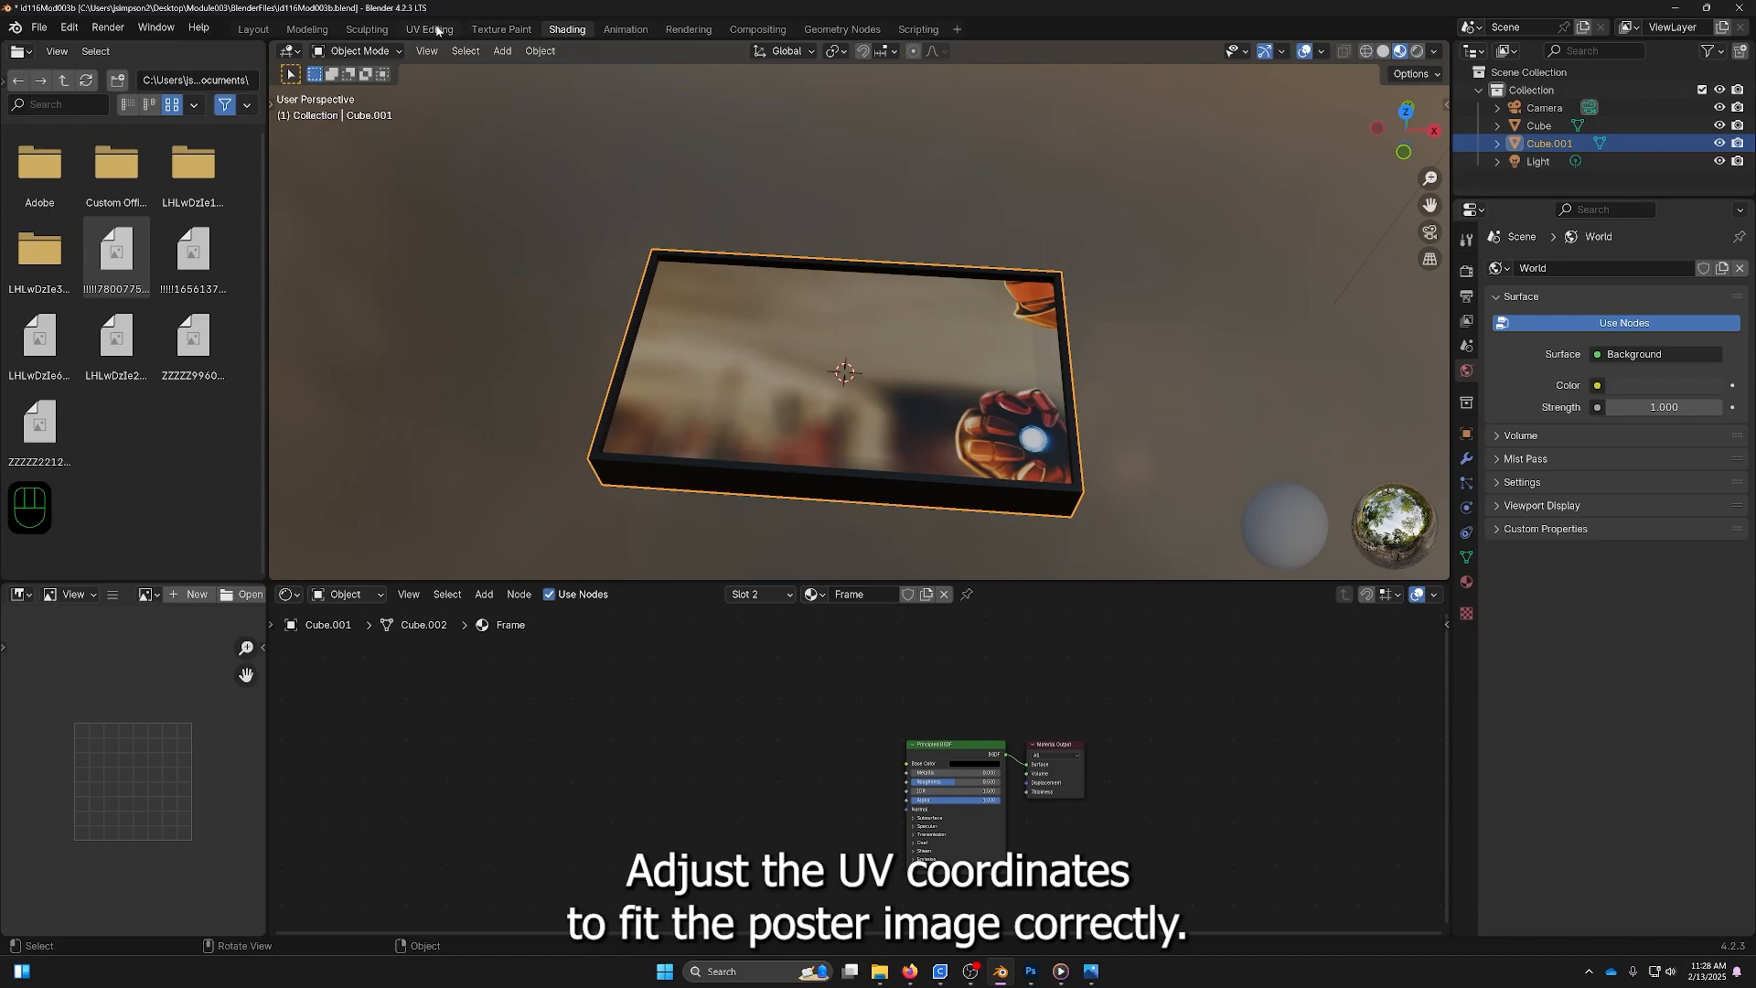
{"action": "middle_click_drag", "start_coordinate": [855, 282], "coordinate": [841, 329]}
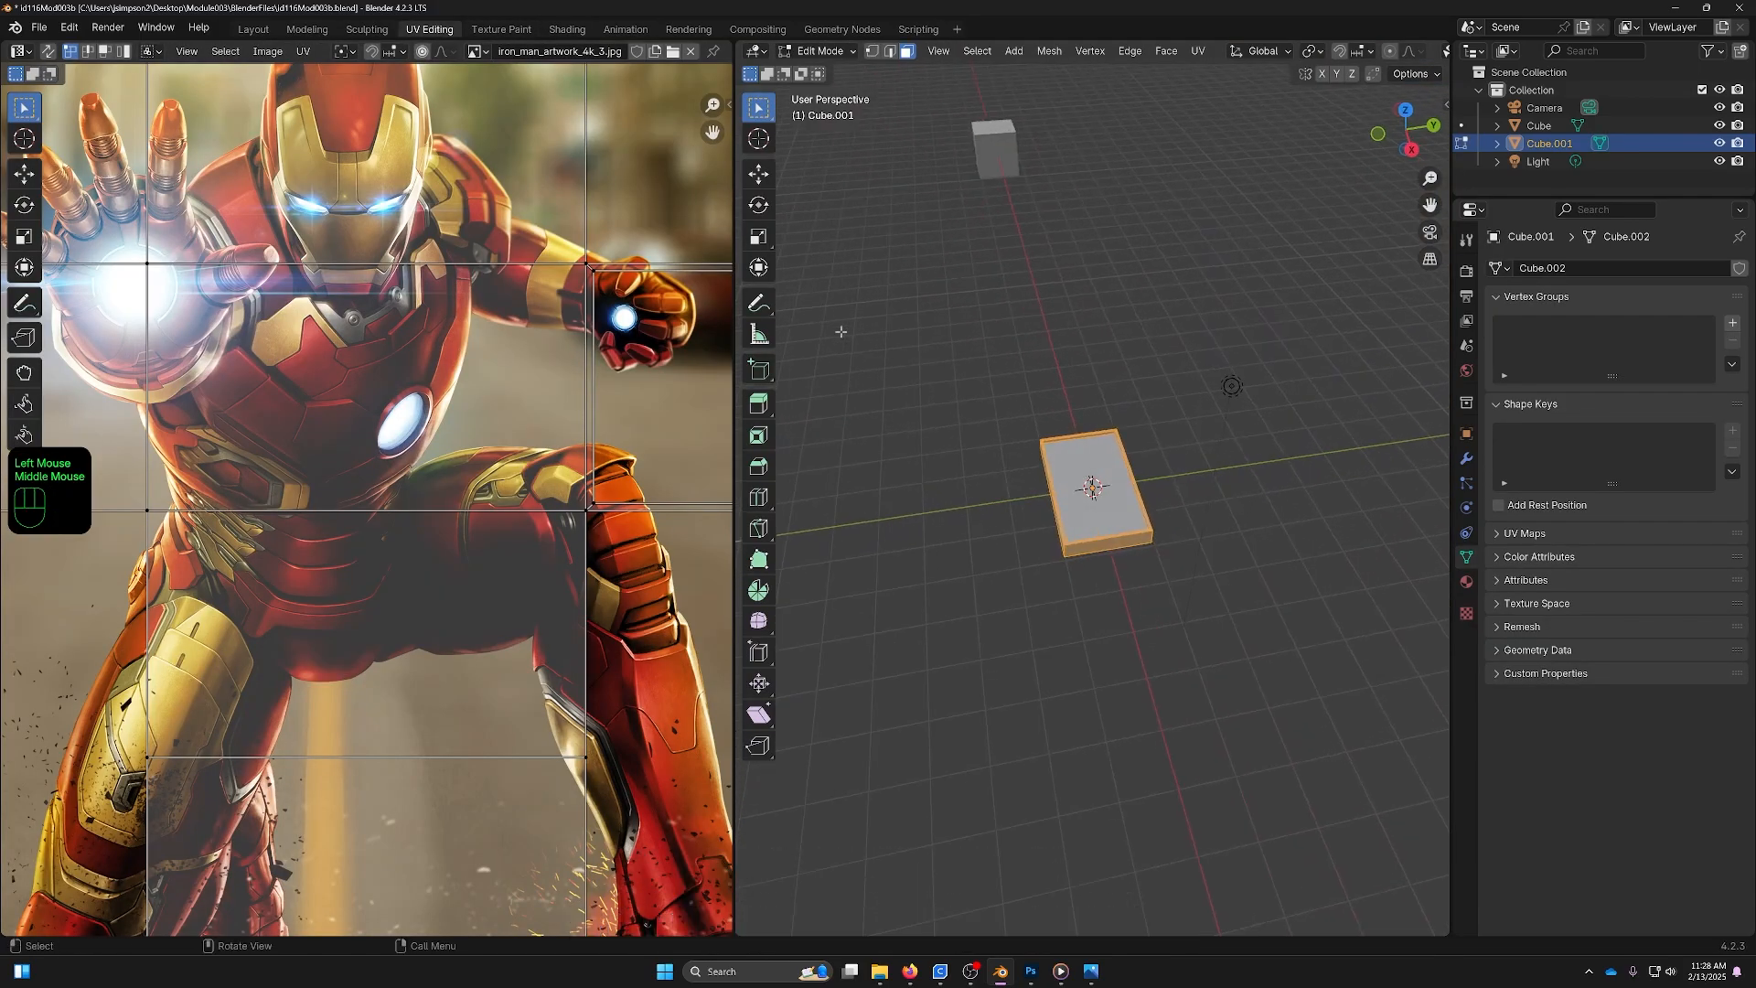
{"action": "left_click", "coordinate": [1073, 457]}
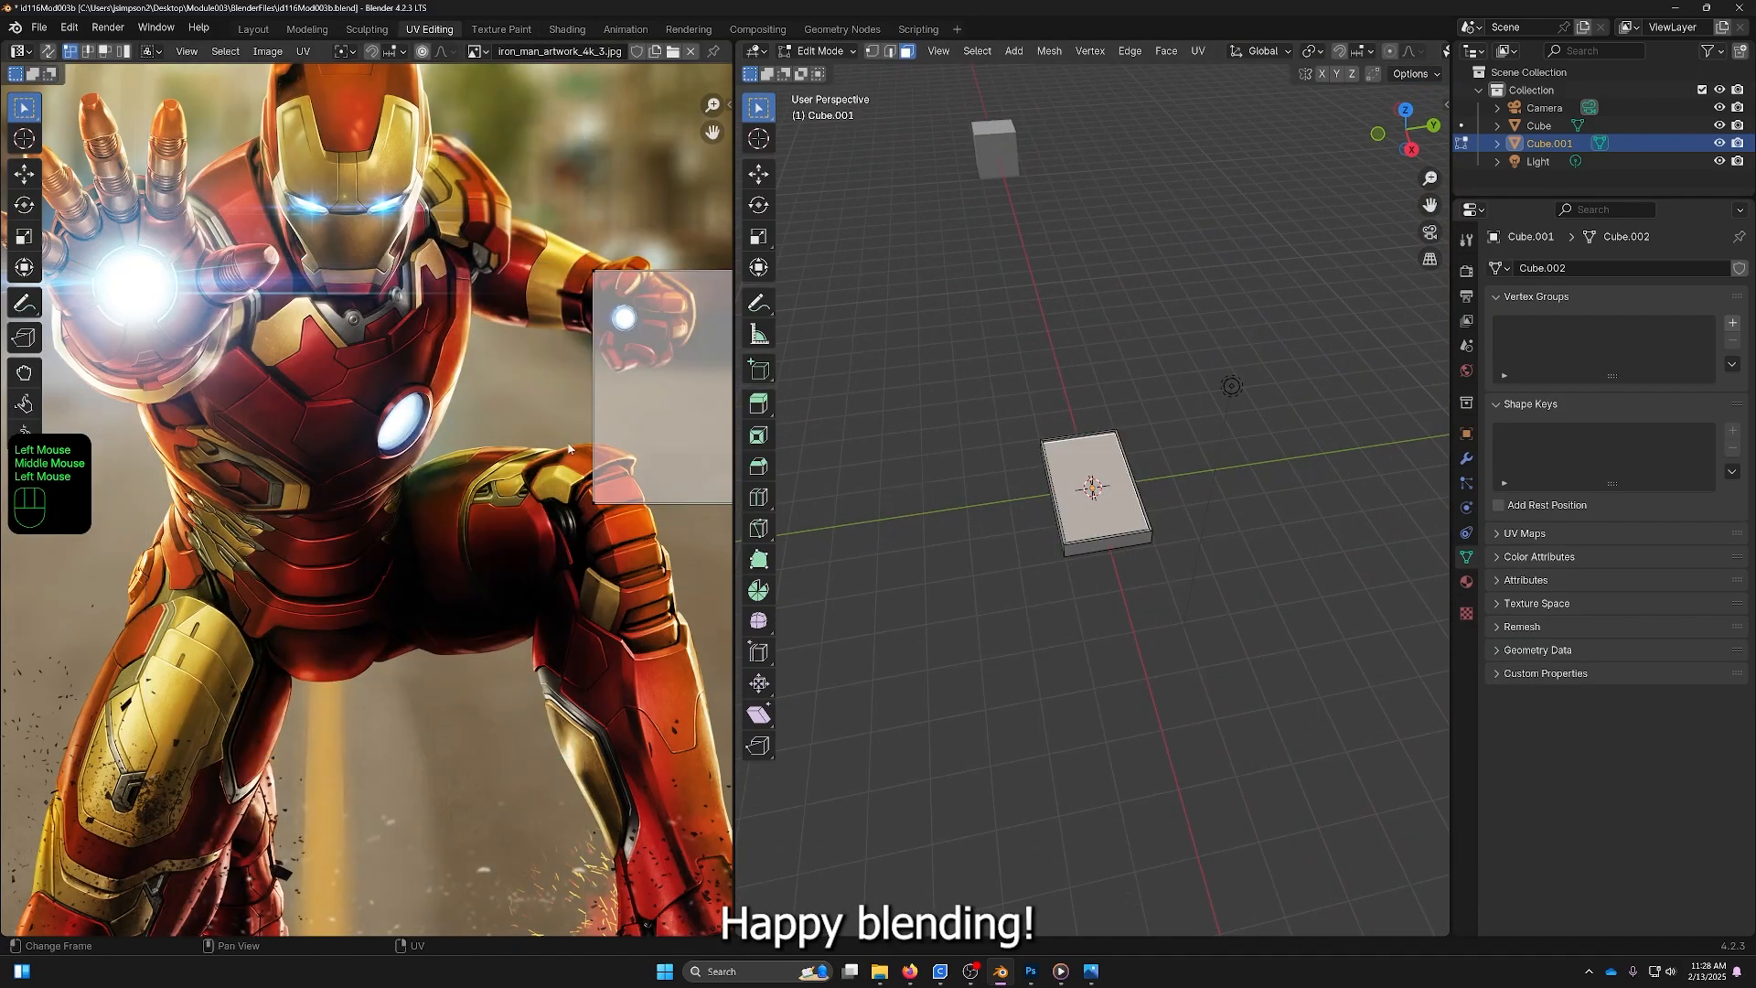
{"action": "scroll", "coordinate": [563, 452], "scroll_direction": "down", "scroll_amount": 3}
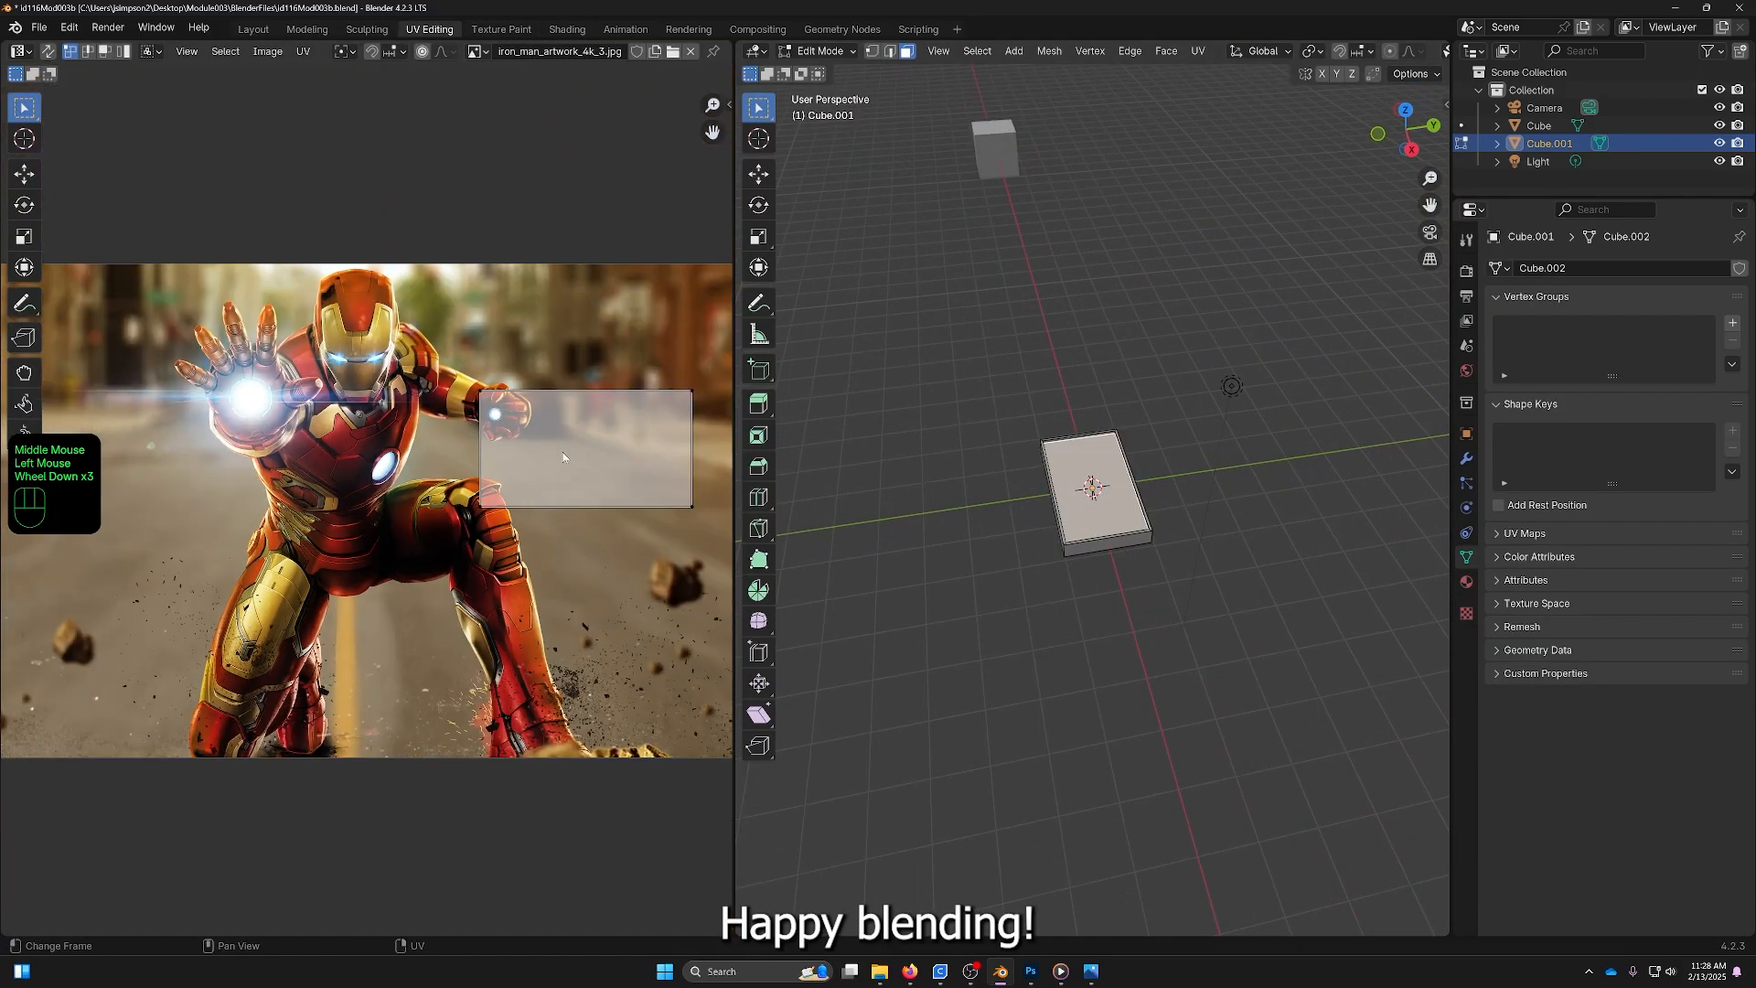
{"action": "key", "text": "u"}
{"action": "left_click", "coordinate": [1170, 210]}
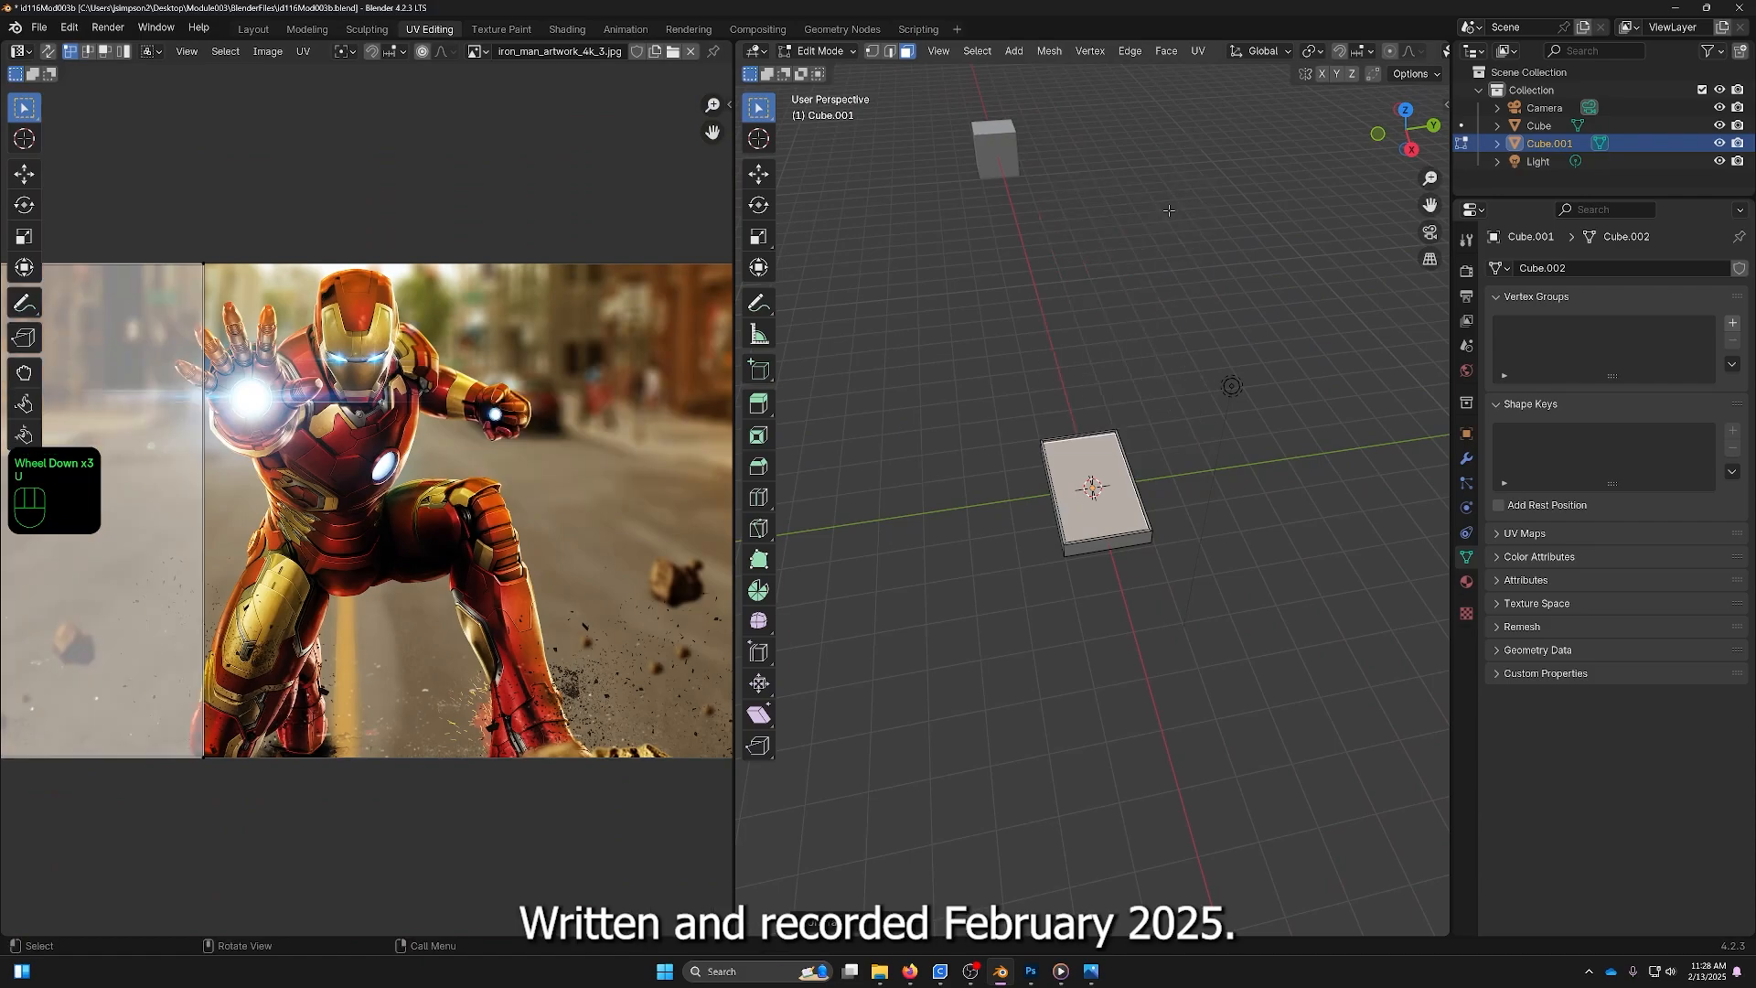
Move the right edge of the poster face's UV island along X to the image's right border so the island covers the whole image.
{"action": "scroll", "coordinate": [317, 506], "scroll_direction": "down", "scroll_amount": 3}
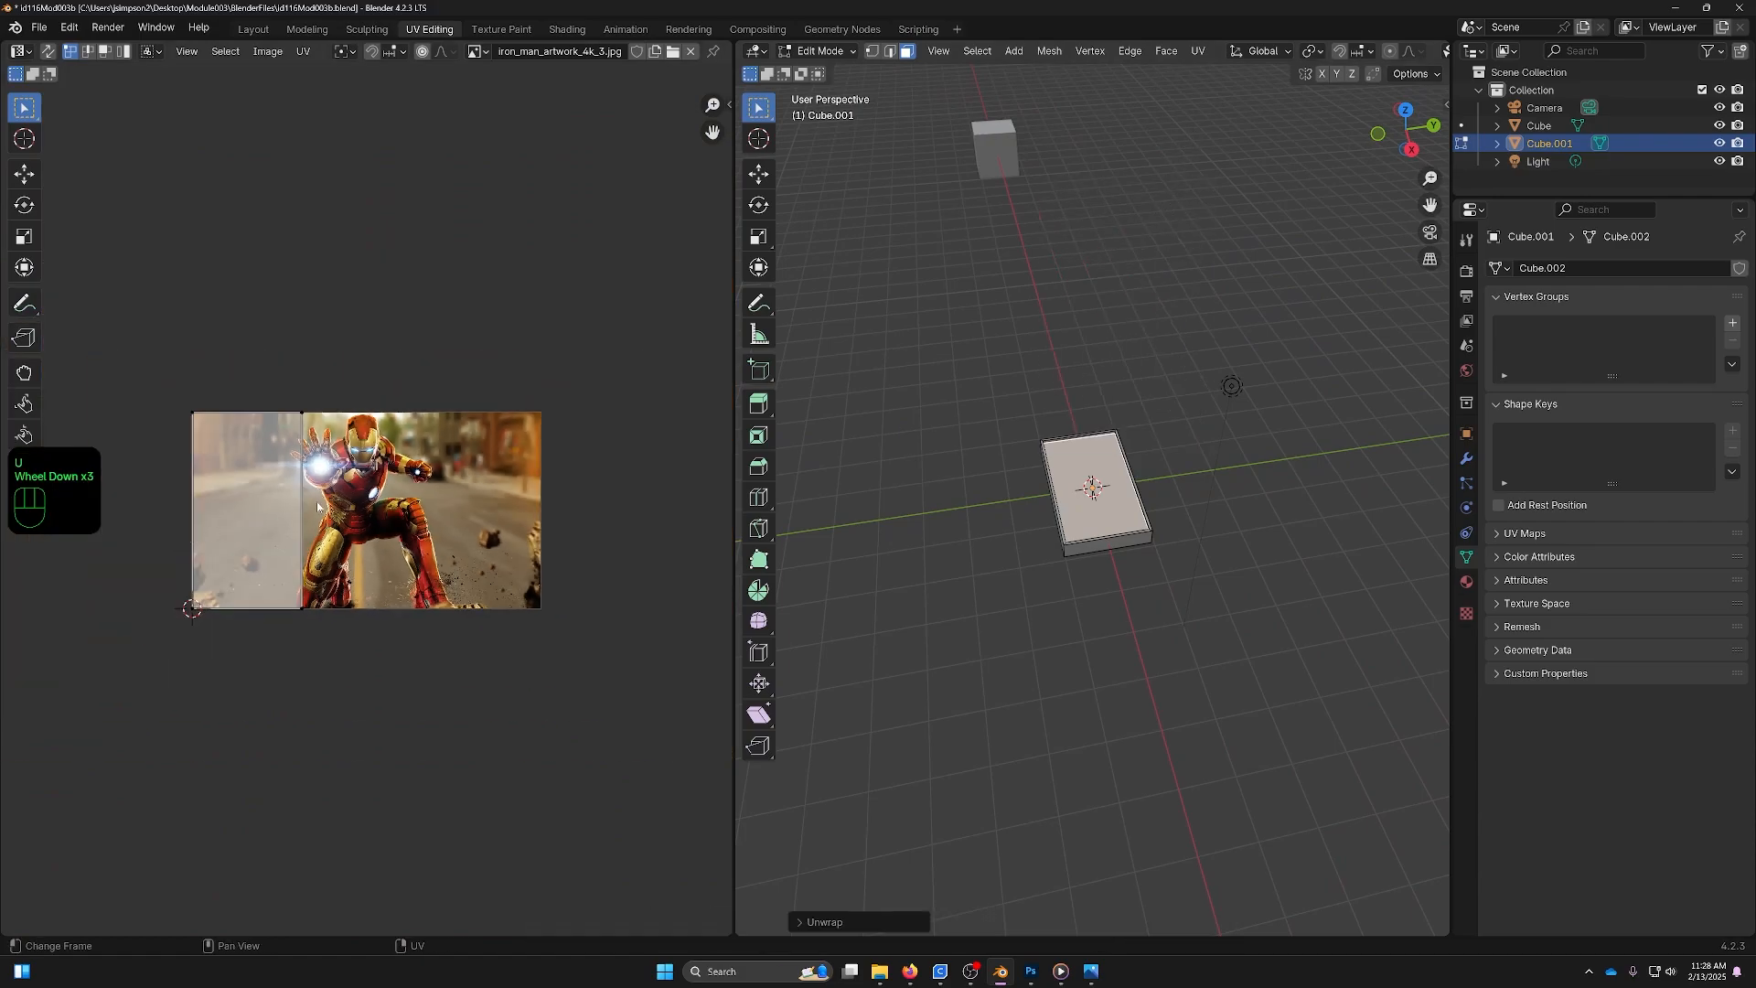
{"action": "left_click", "coordinate": [266, 523]}
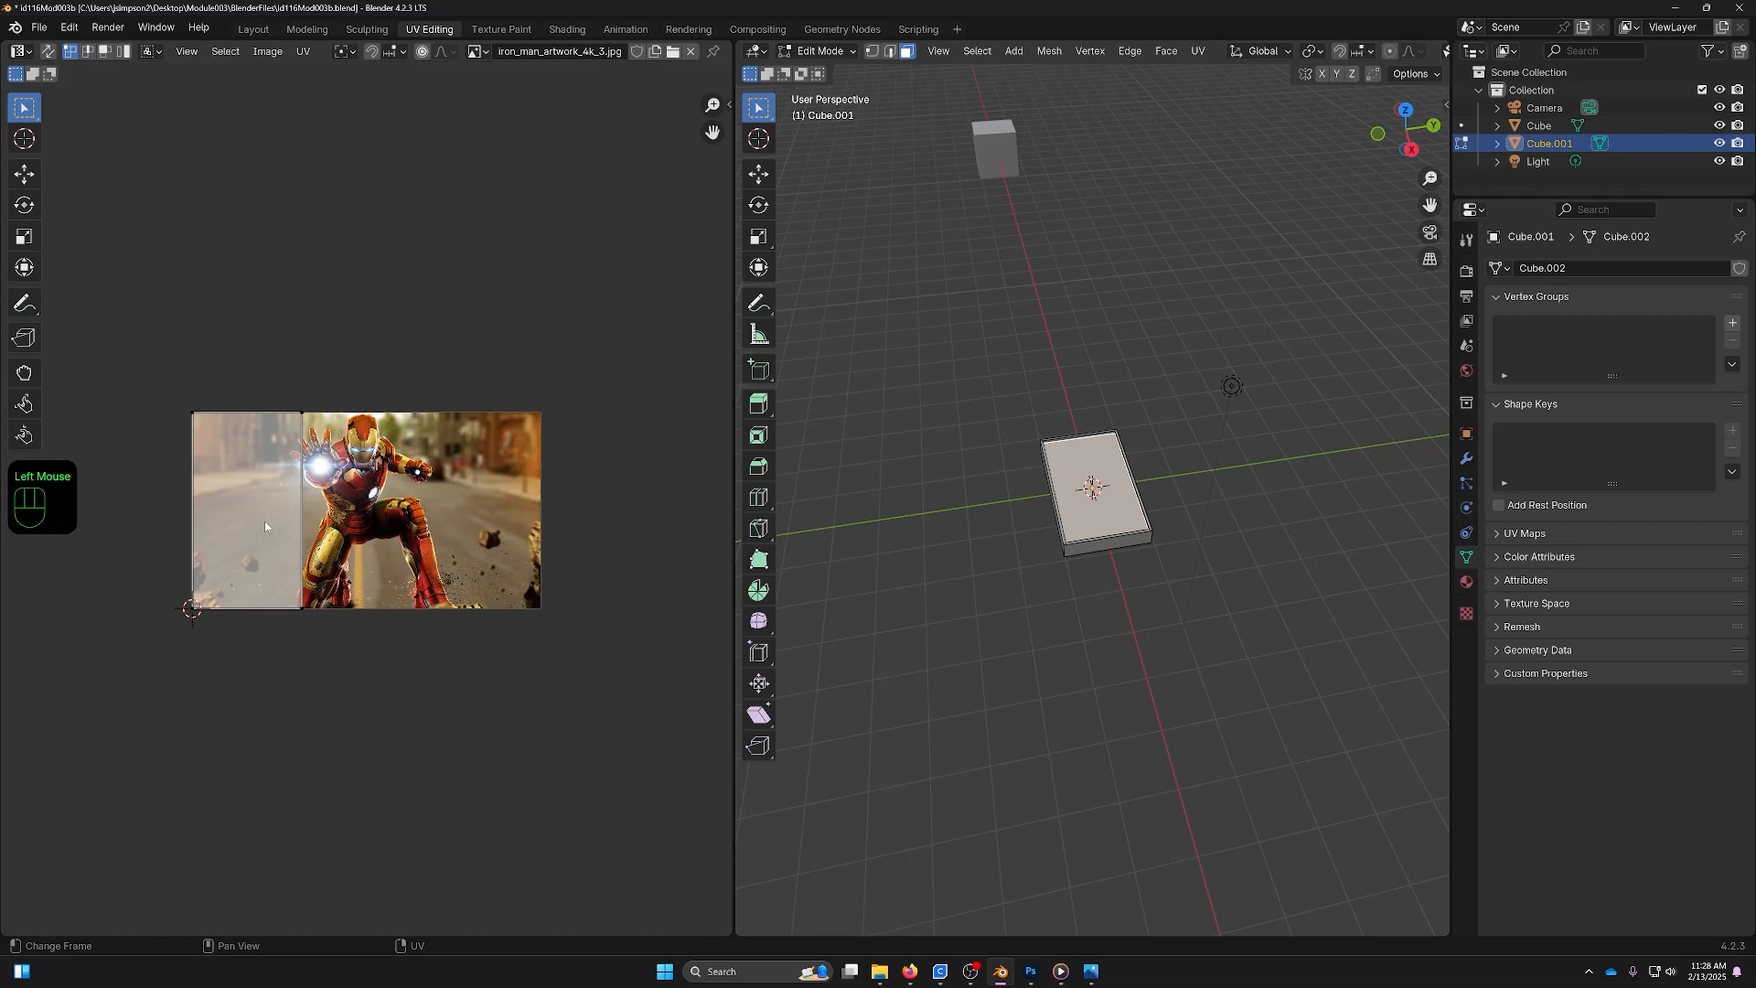
{"action": "key", "text": "a"}
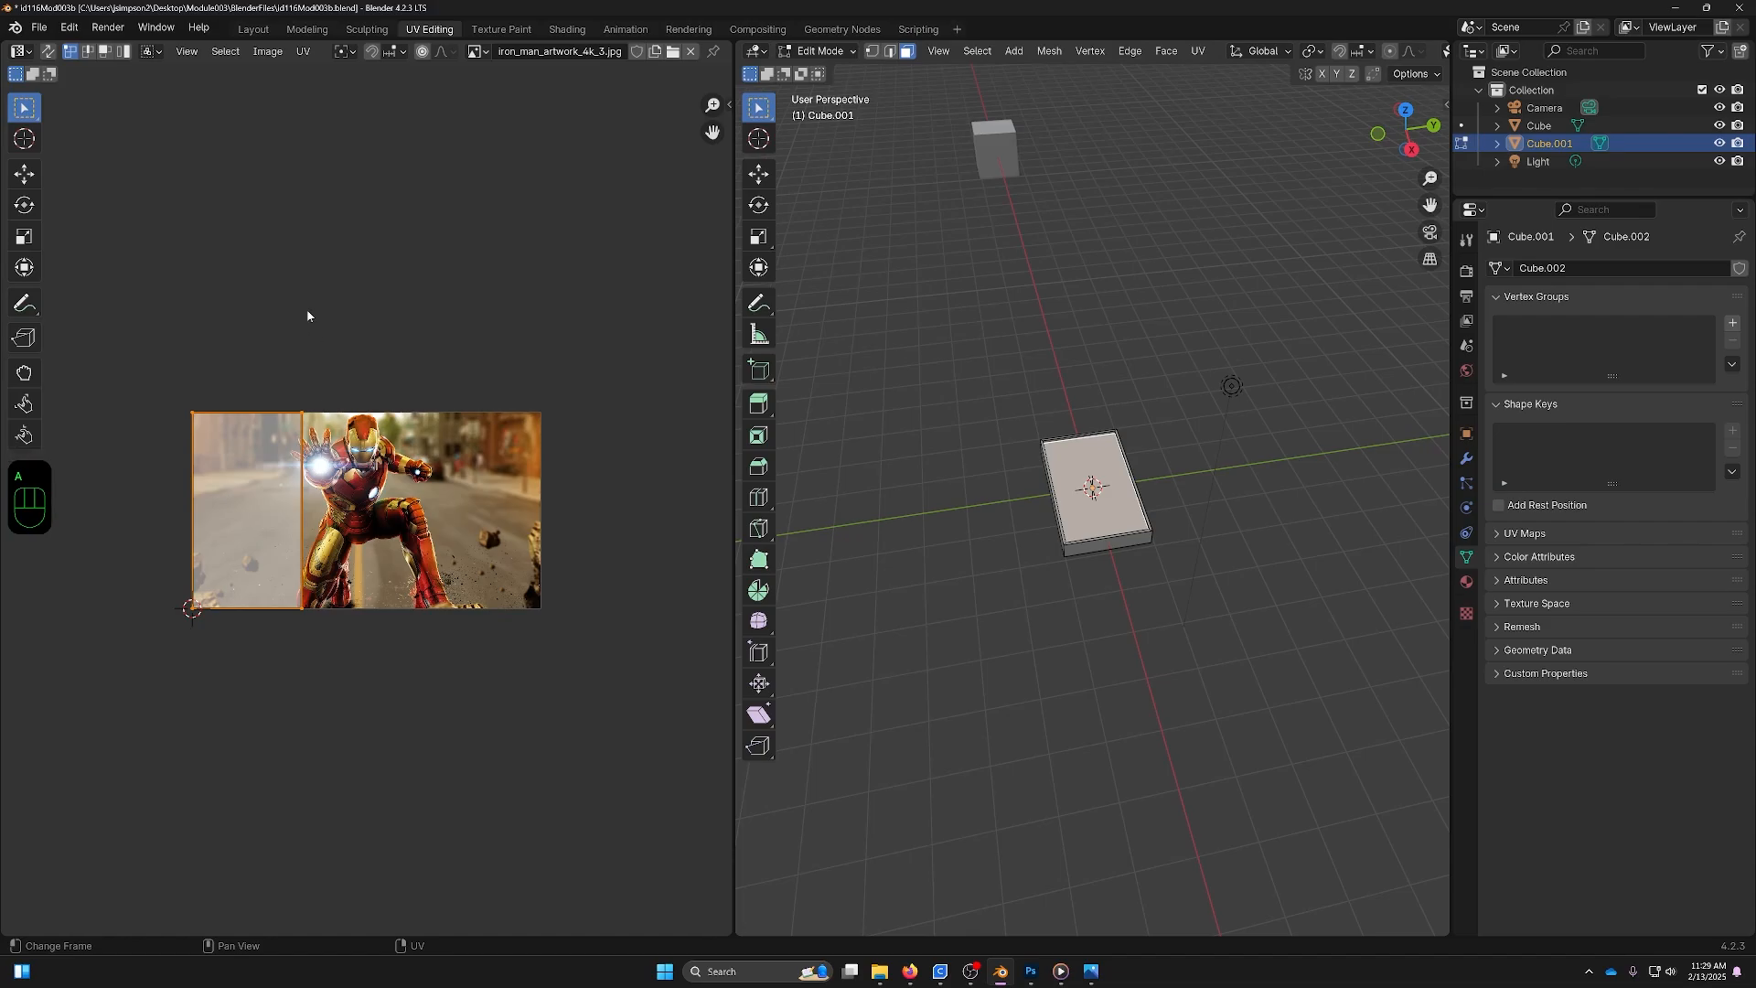
{"action": "left_click_drag", "start_coordinate": [286, 337], "coordinate": [388, 671]}
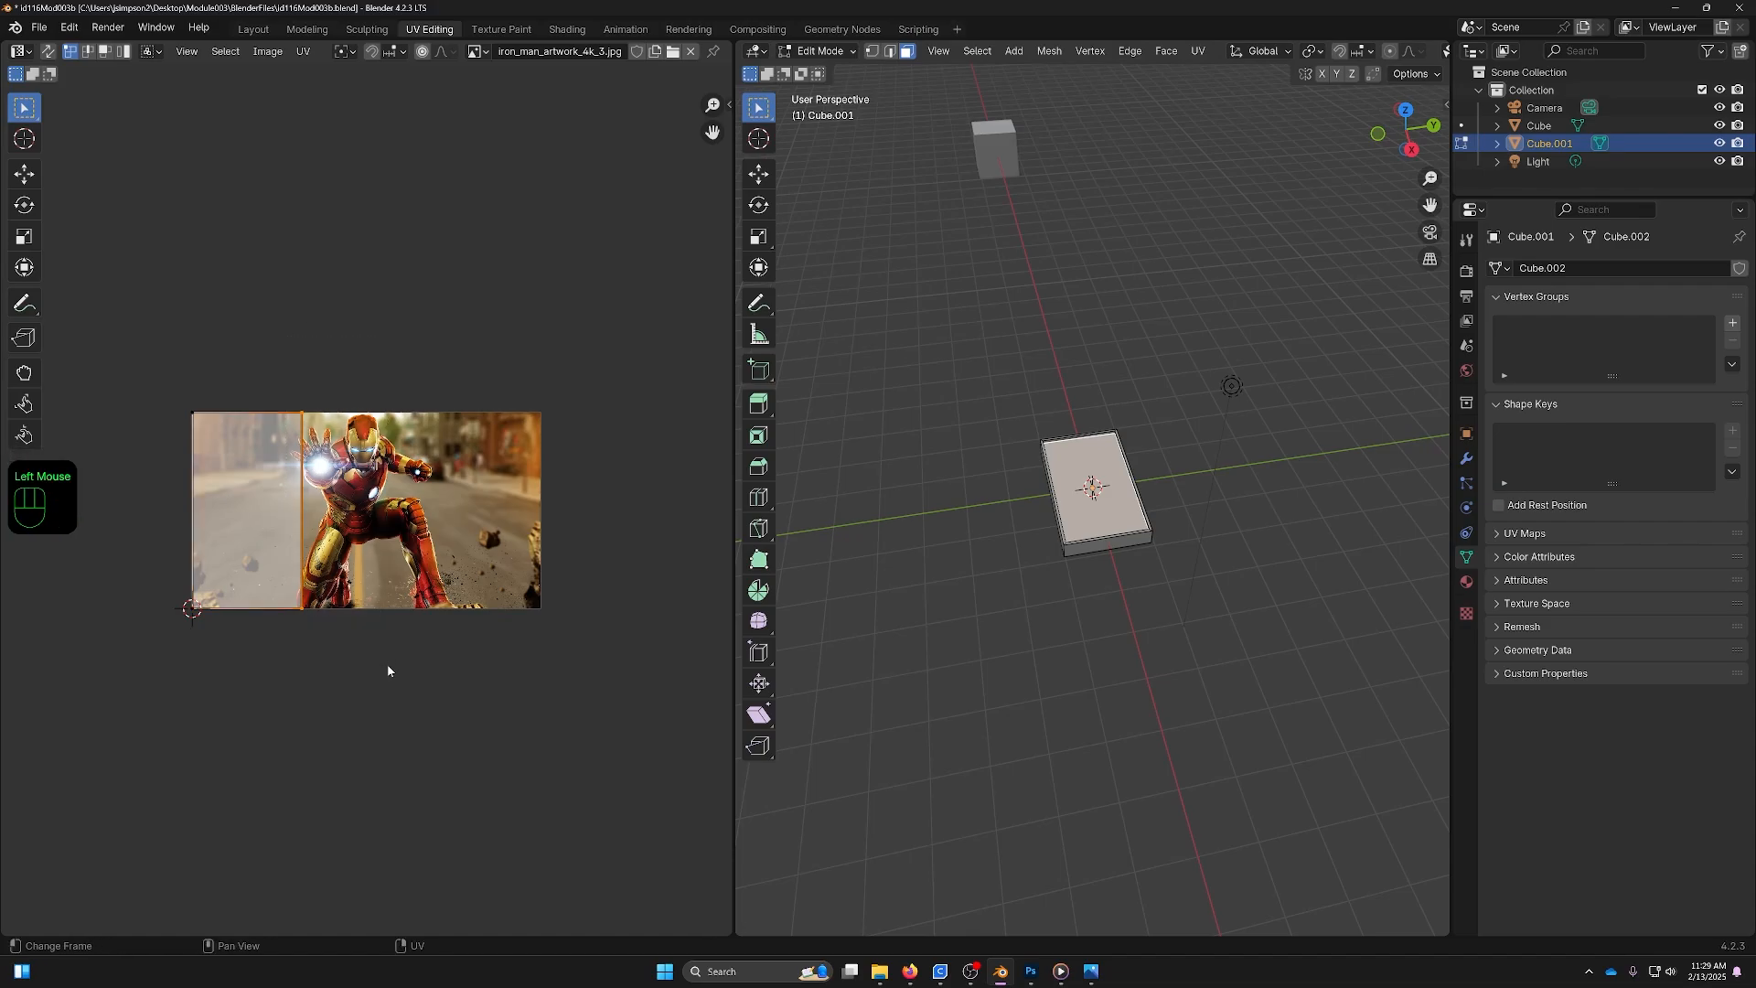
{"action": "key", "text": "g"}
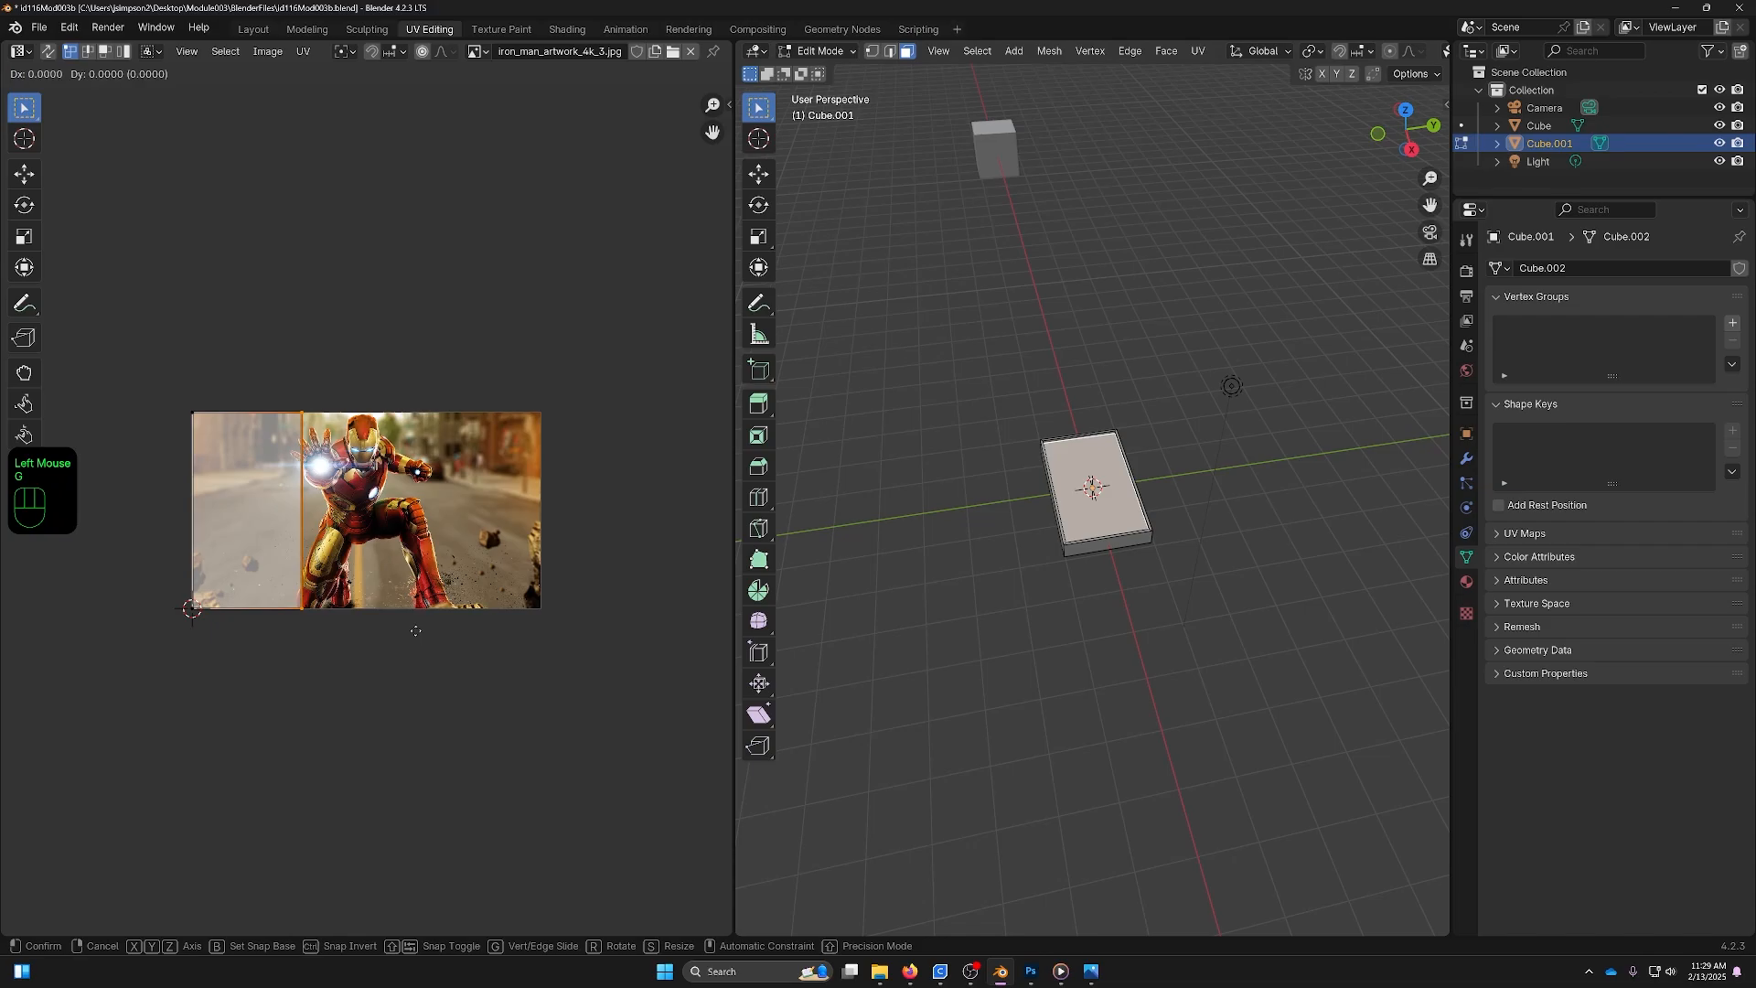
{"action": "key", "text": "x"}
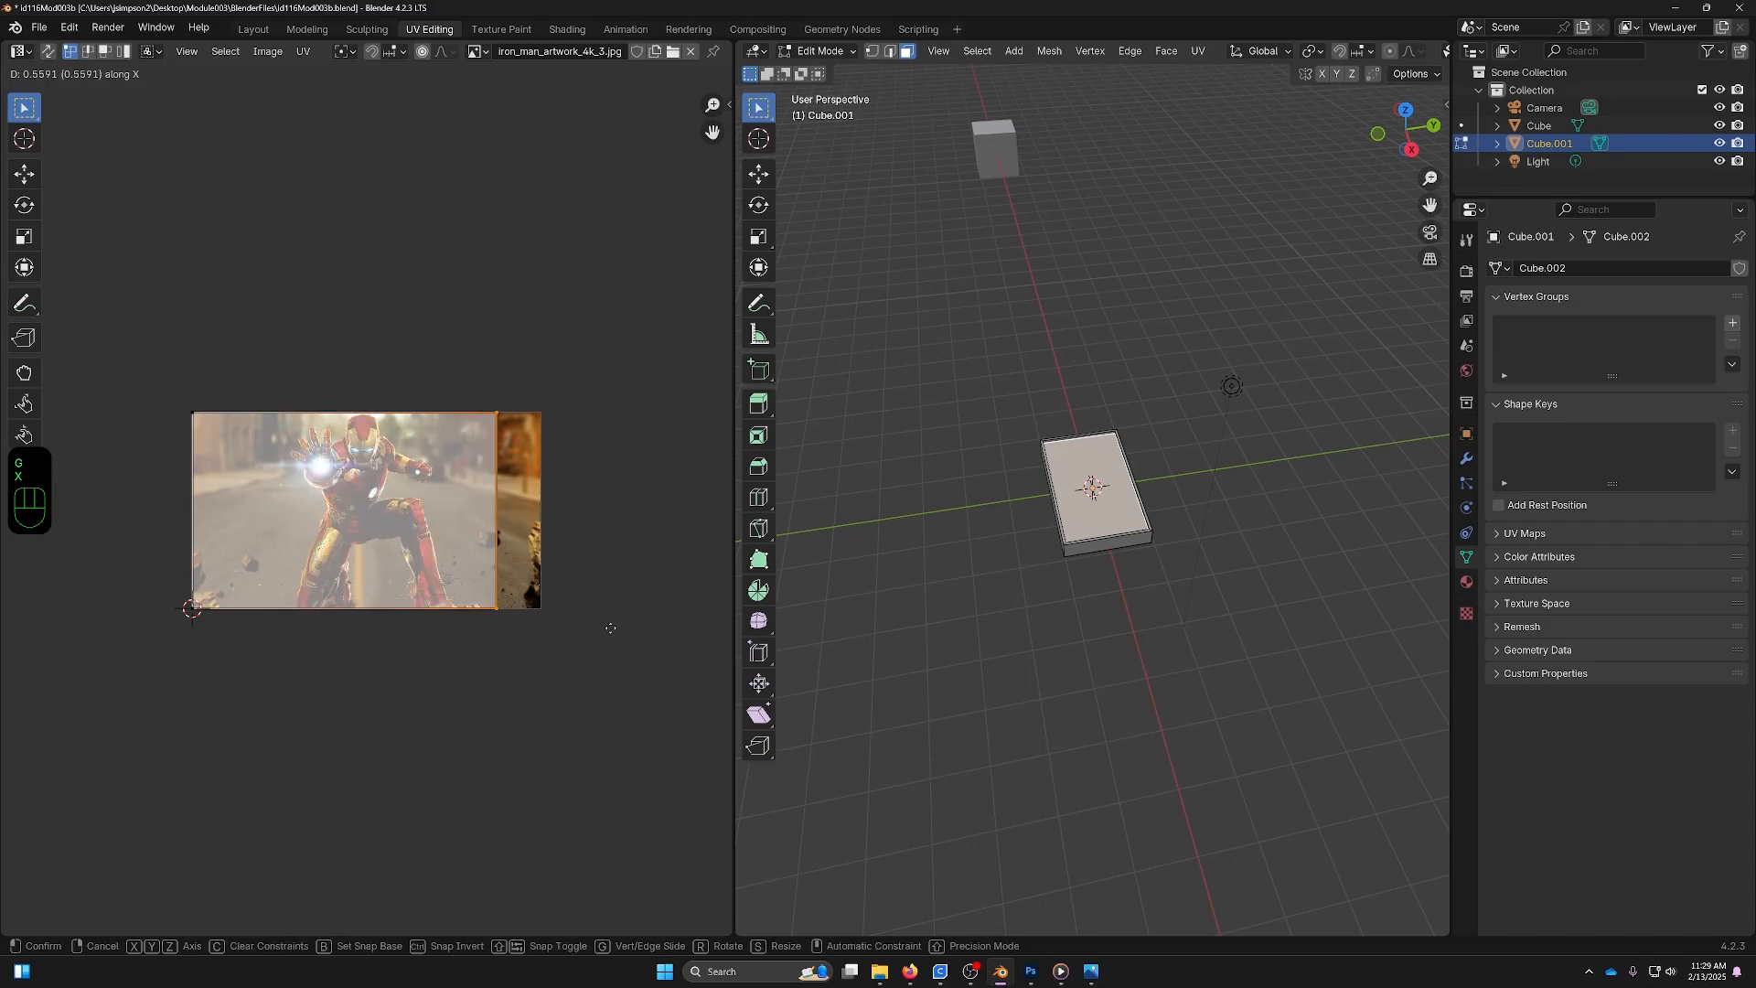
{"action": "left_click", "coordinate": [350, 668]}
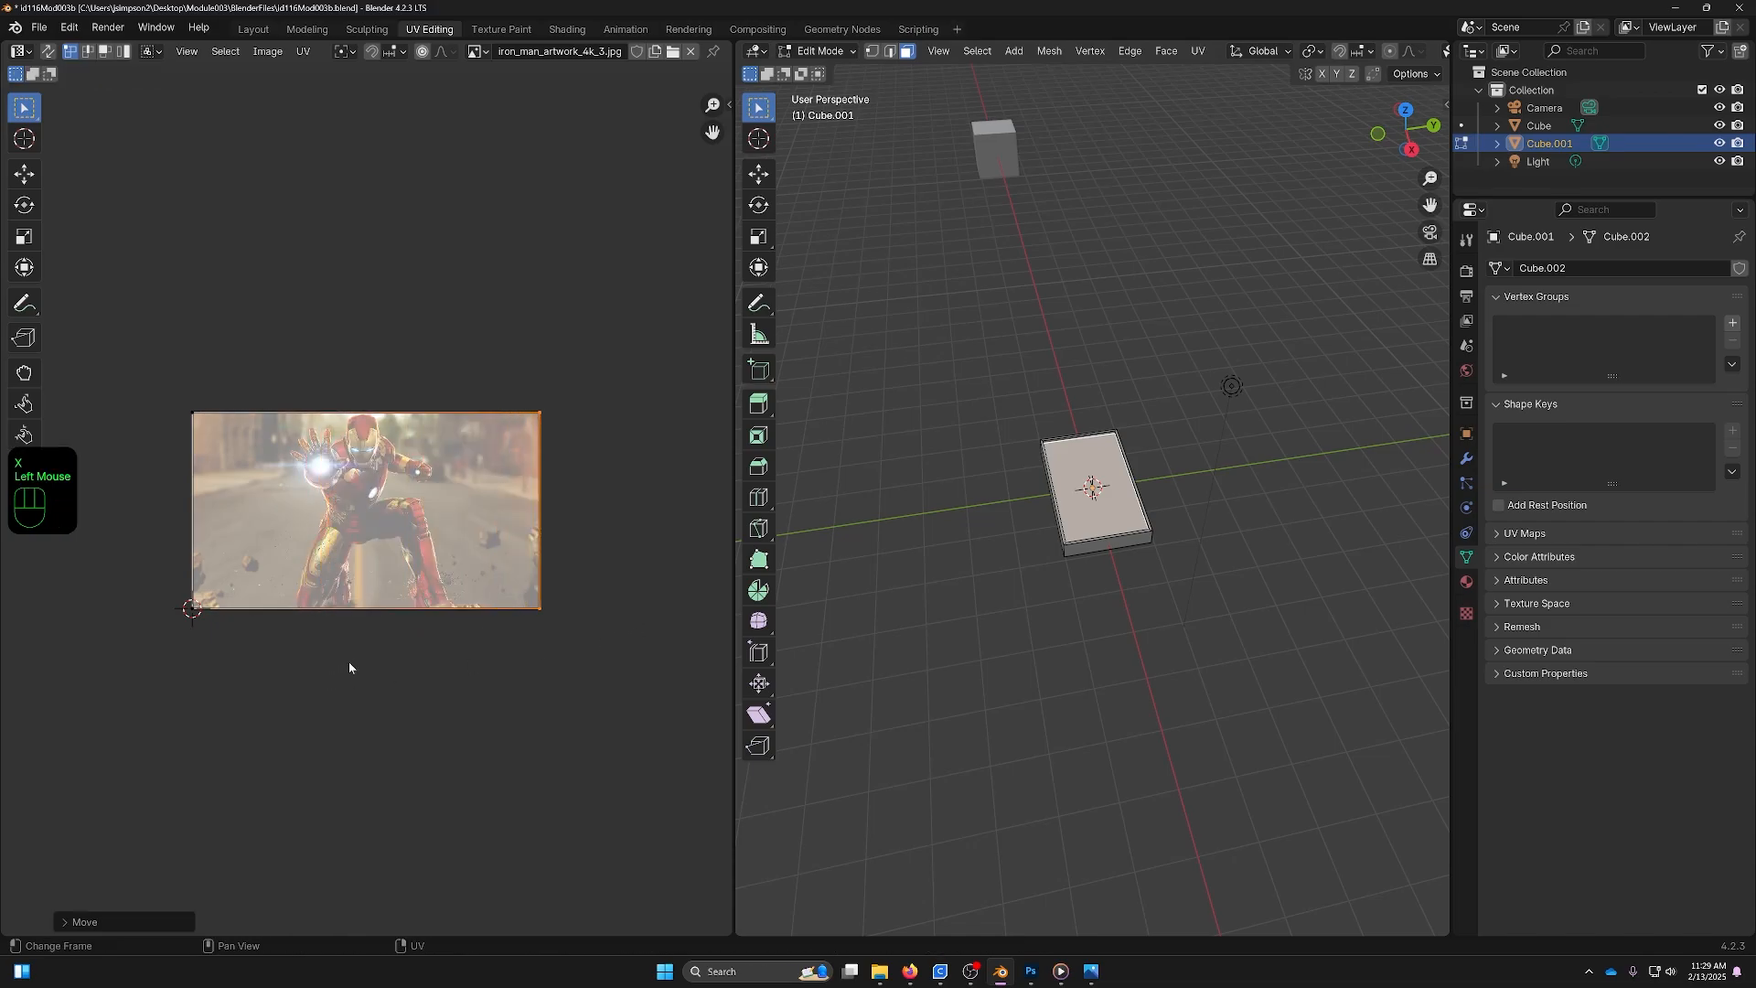
{"action": "middle_click_drag", "start_coordinate": [422, 652], "coordinate": [377, 656]}
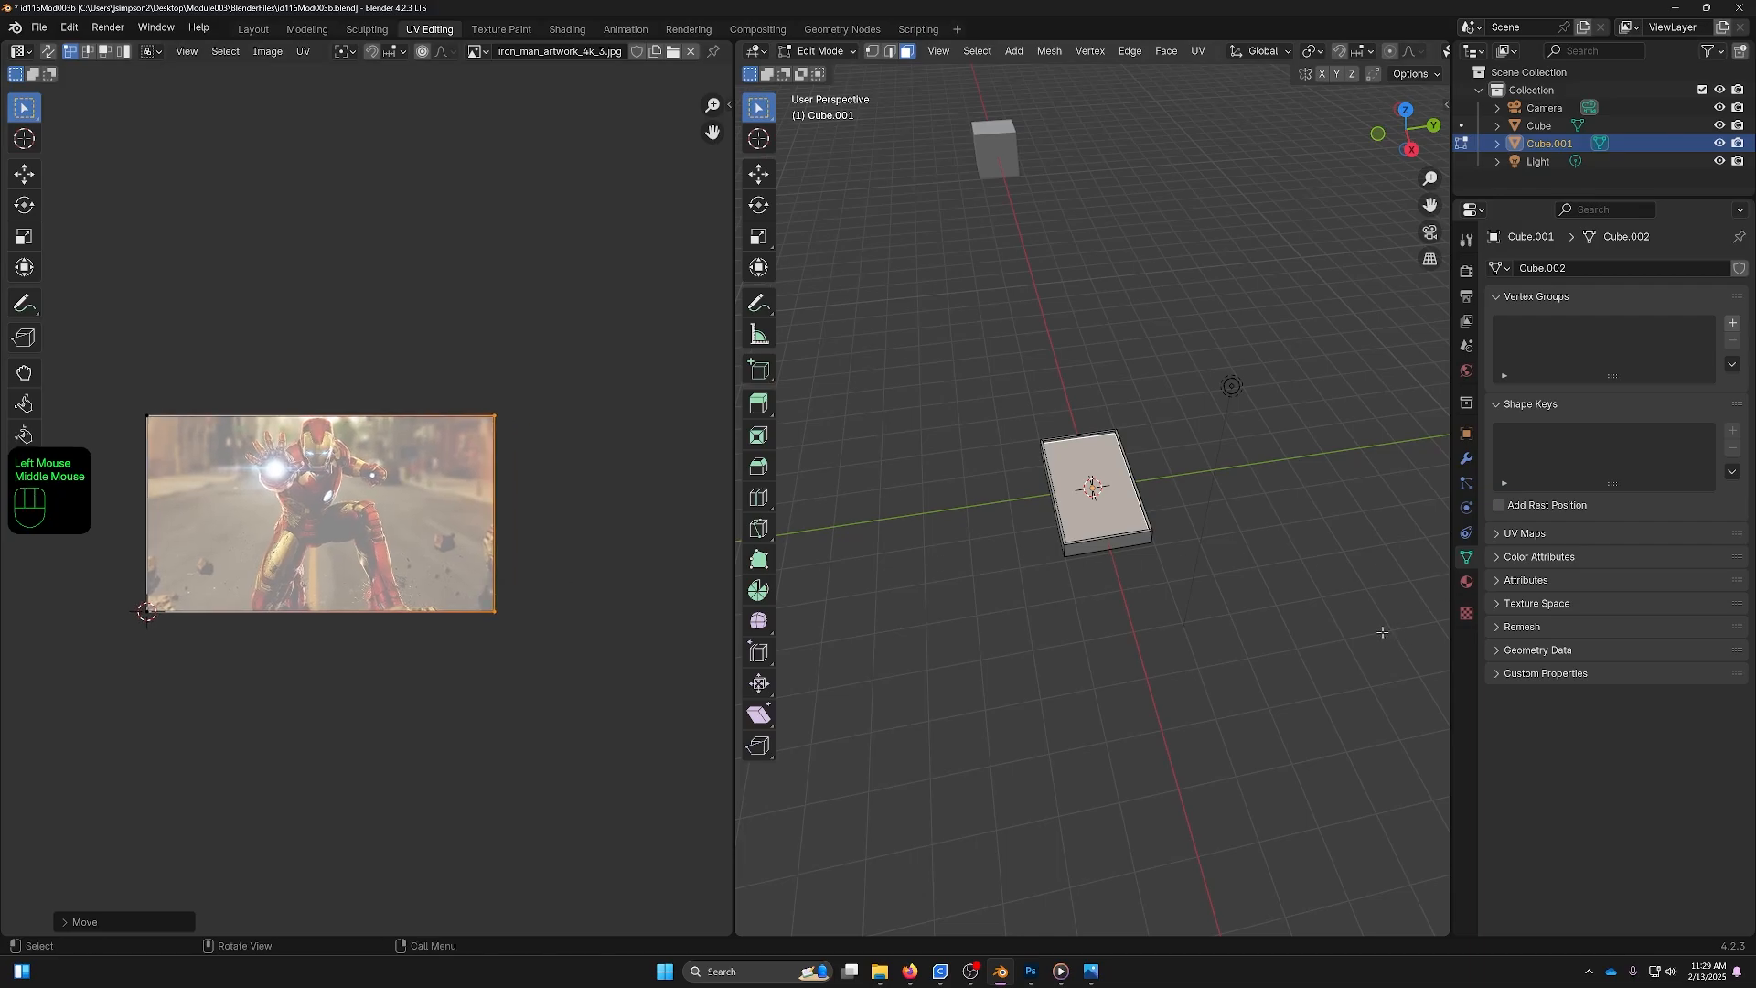
Leave Edit Mode and check the poster's image mapping with Rendered viewport shading, followed by another check in the Shading workspace.
{"action": "key", "text": "Tab"}
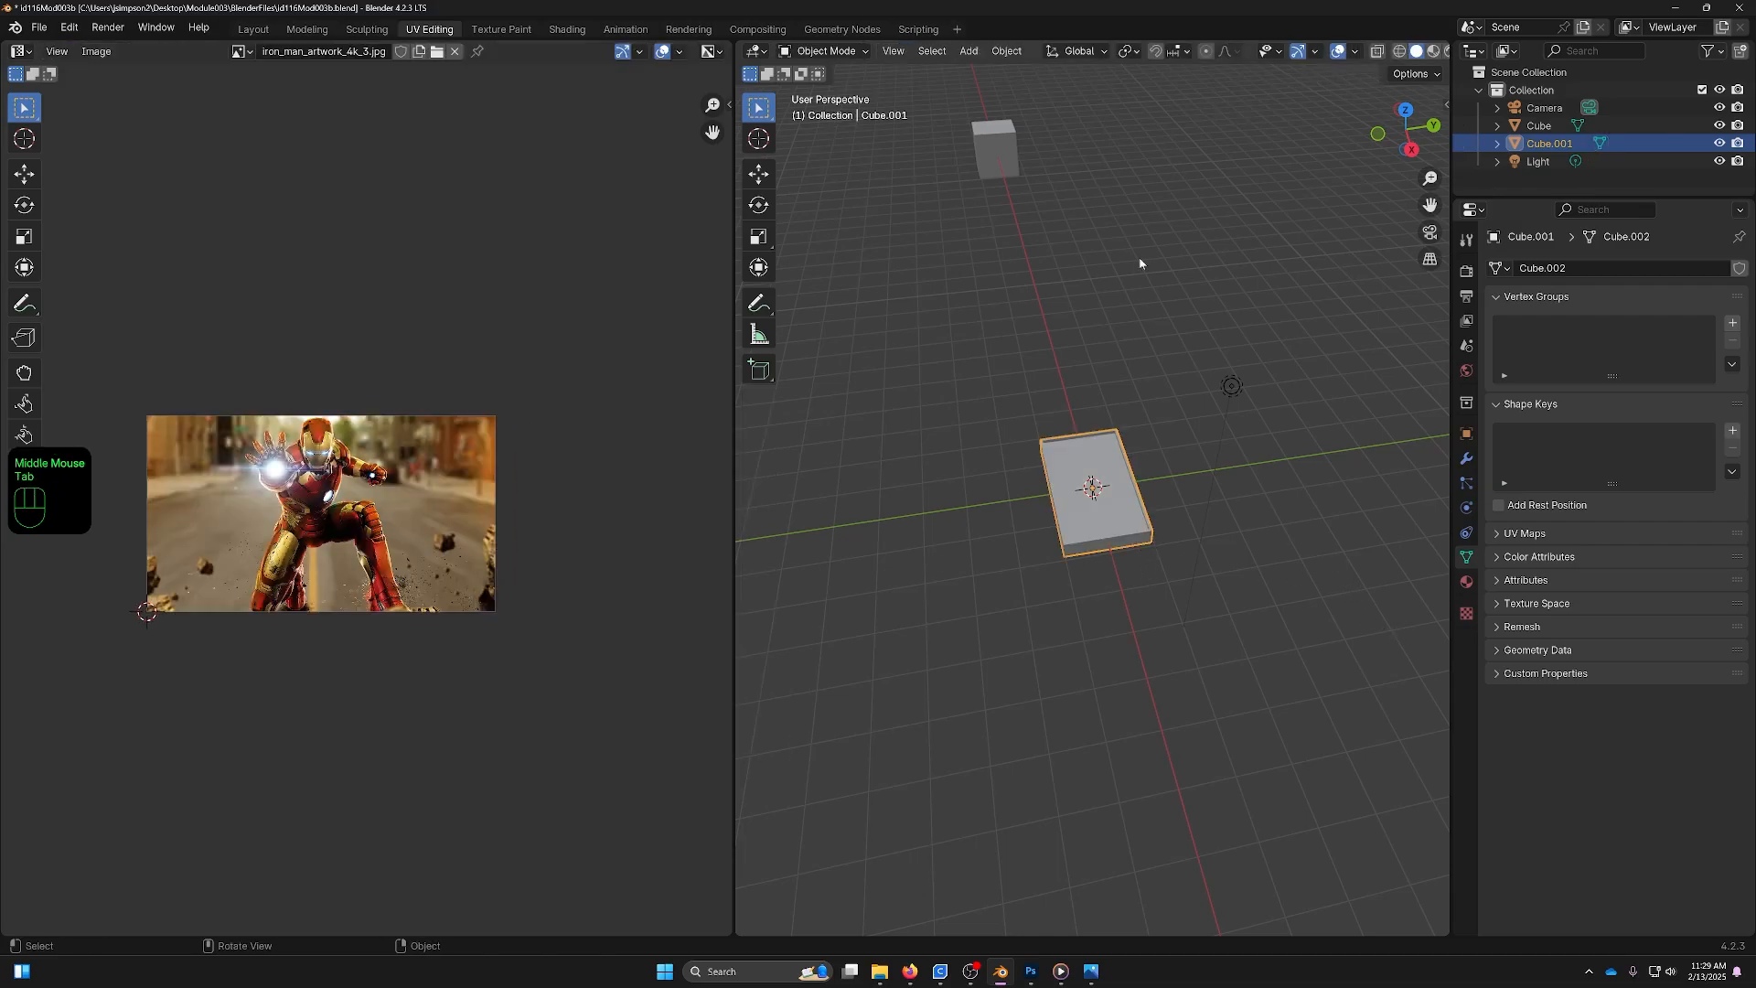
{"action": "middle_click_drag", "start_coordinate": [1418, 55], "coordinate": [1418, 55]}
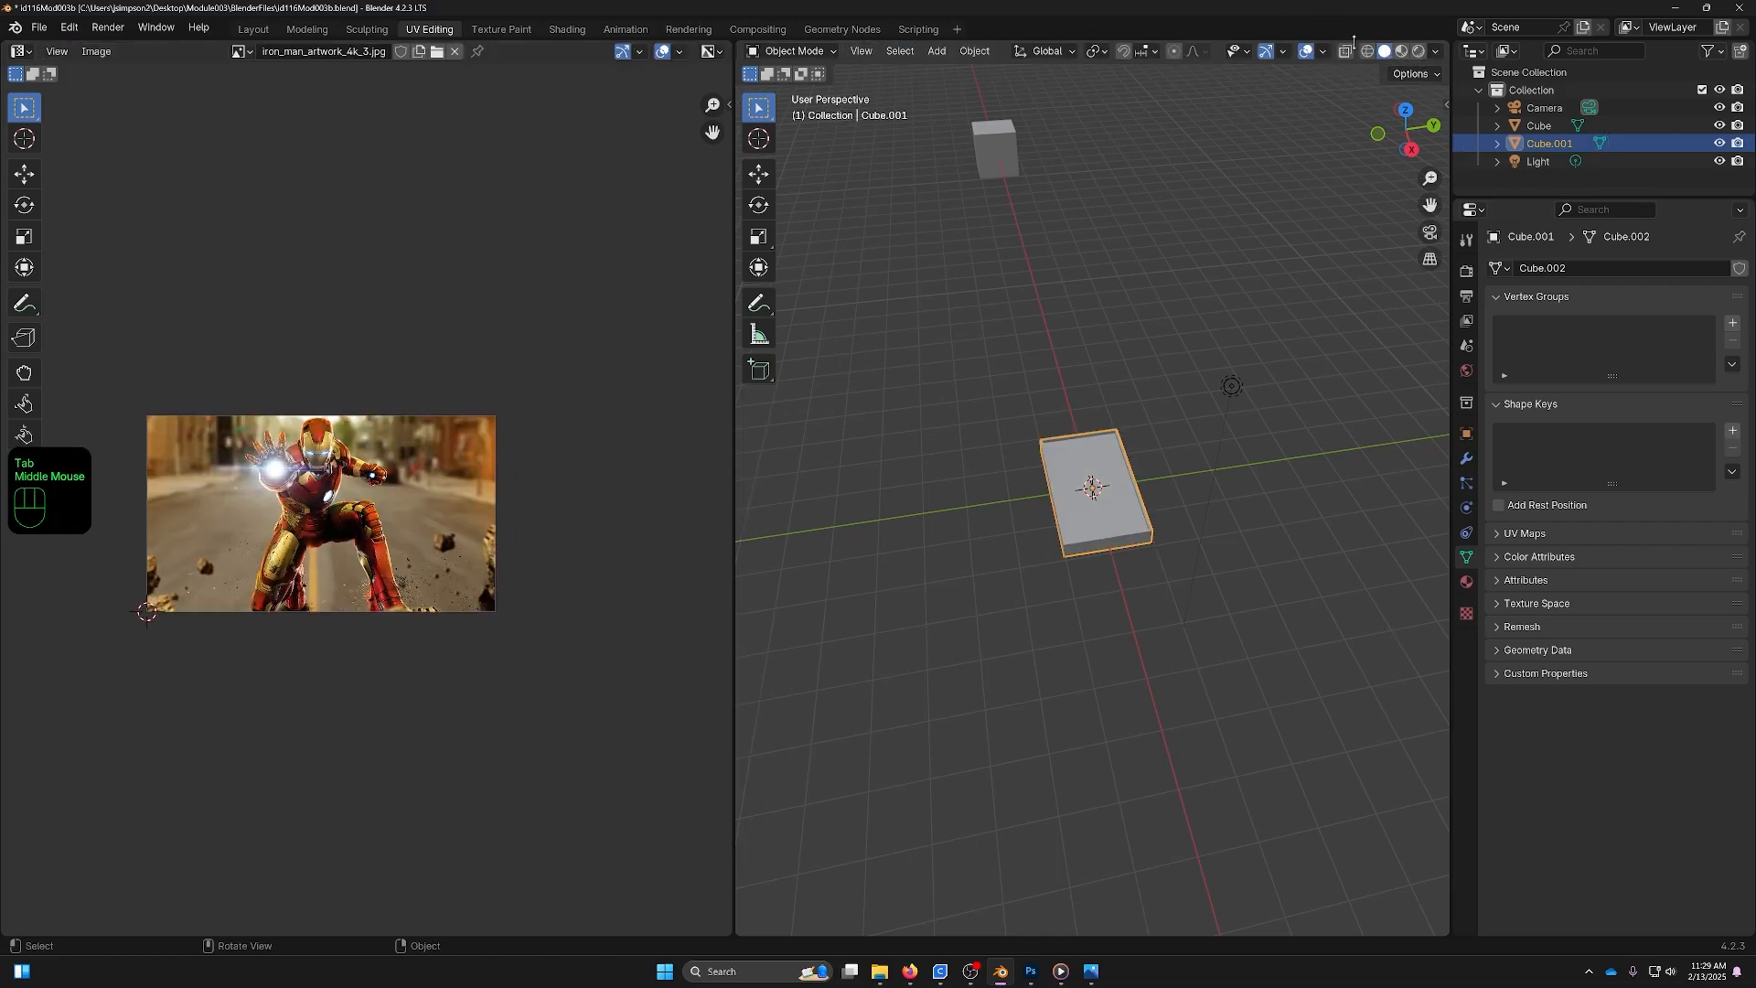
{"action": "left_click", "coordinate": [1418, 52]}
{"action": "middle_click_drag", "start_coordinate": [1143, 411], "coordinate": [1065, 431]}
{"action": "scroll", "coordinate": [1166, 548], "scroll_direction": "up", "scroll_amount": 2}
{"action": "scroll", "coordinate": [1165, 551], "scroll_direction": "up", "scroll_amount": 2}
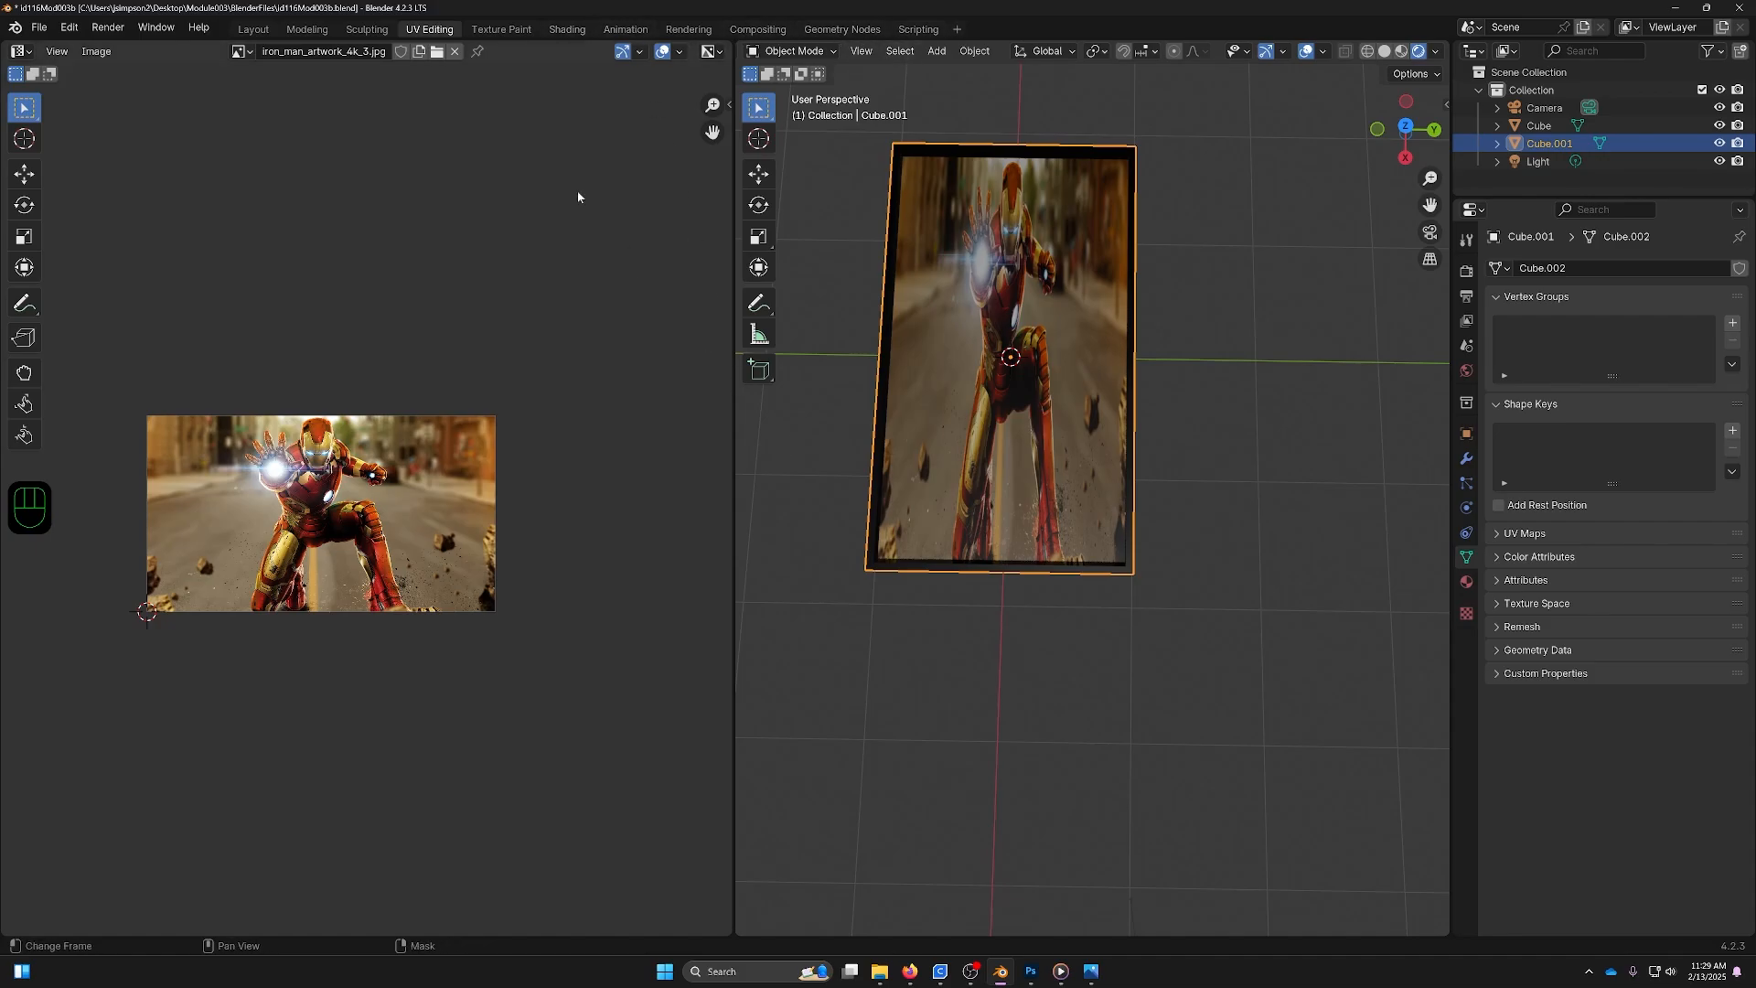
{"action": "left_click", "coordinate": [568, 30]}
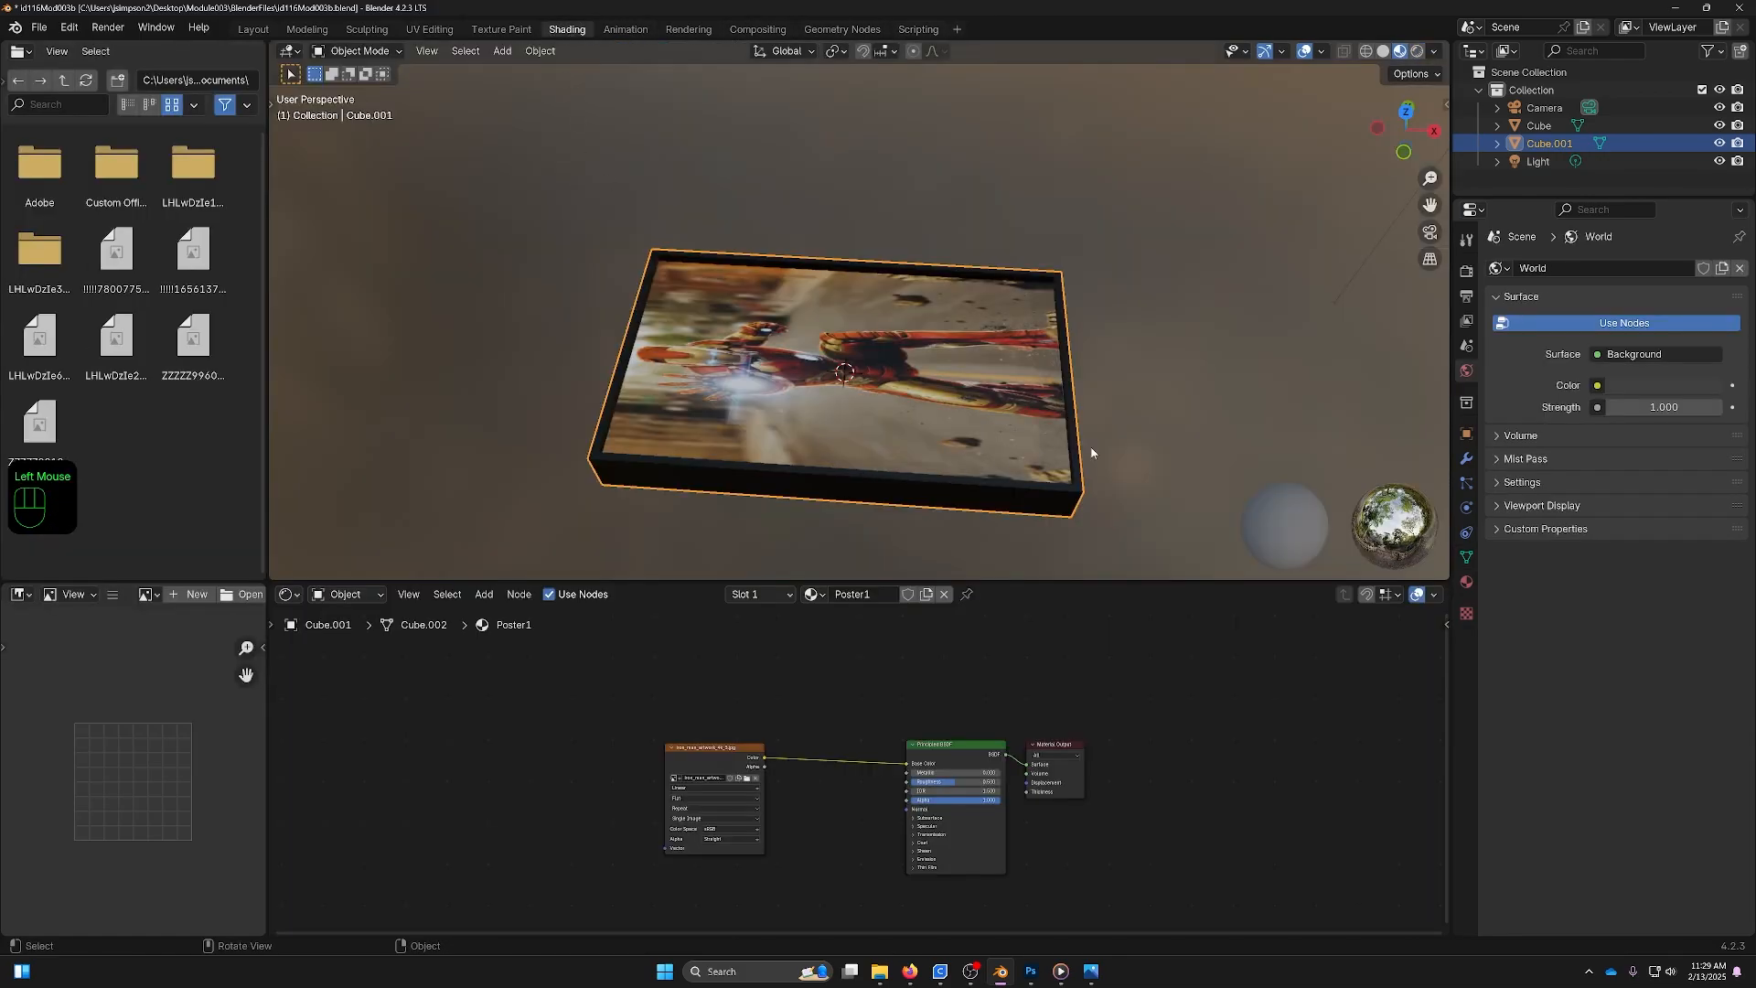
{"action": "mouse_move", "coordinate": [1086, 453]}
{"action": "middle_mouse_down"}
{"action": "mouse_move", "coordinate": [1011, 488]}
{"action": "mouse_move", "coordinate": [1039, 557]}
{"action": "middle_mouse_up"}
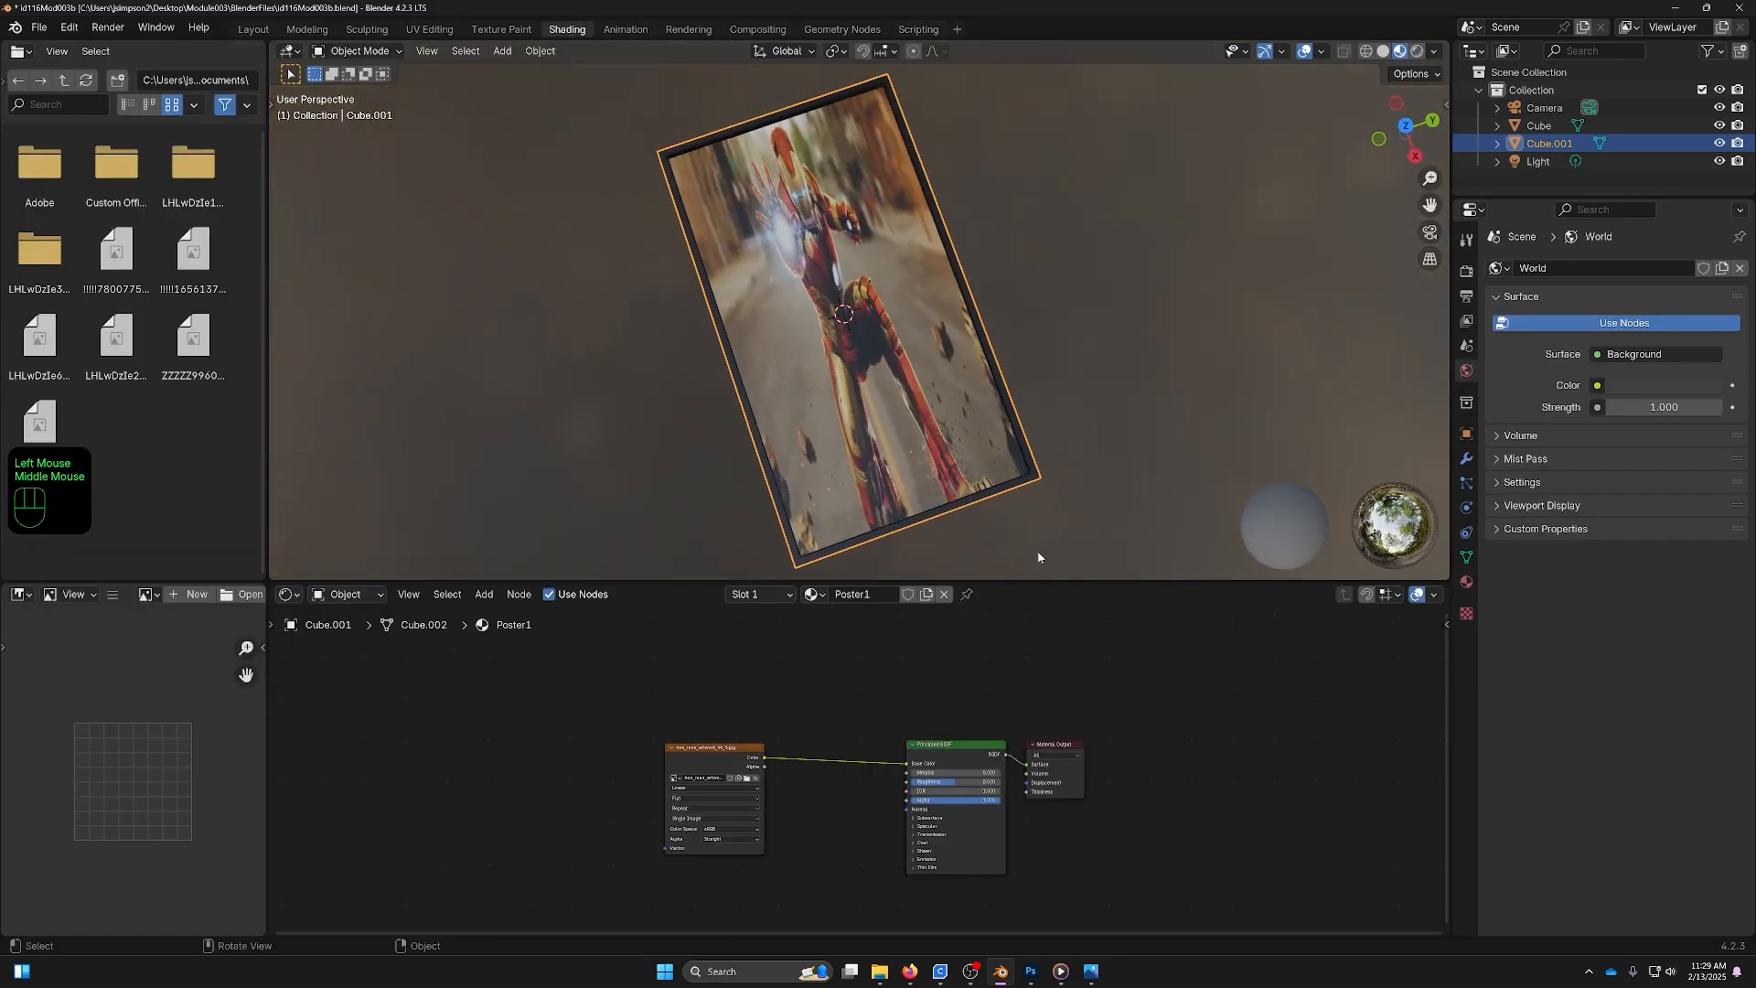